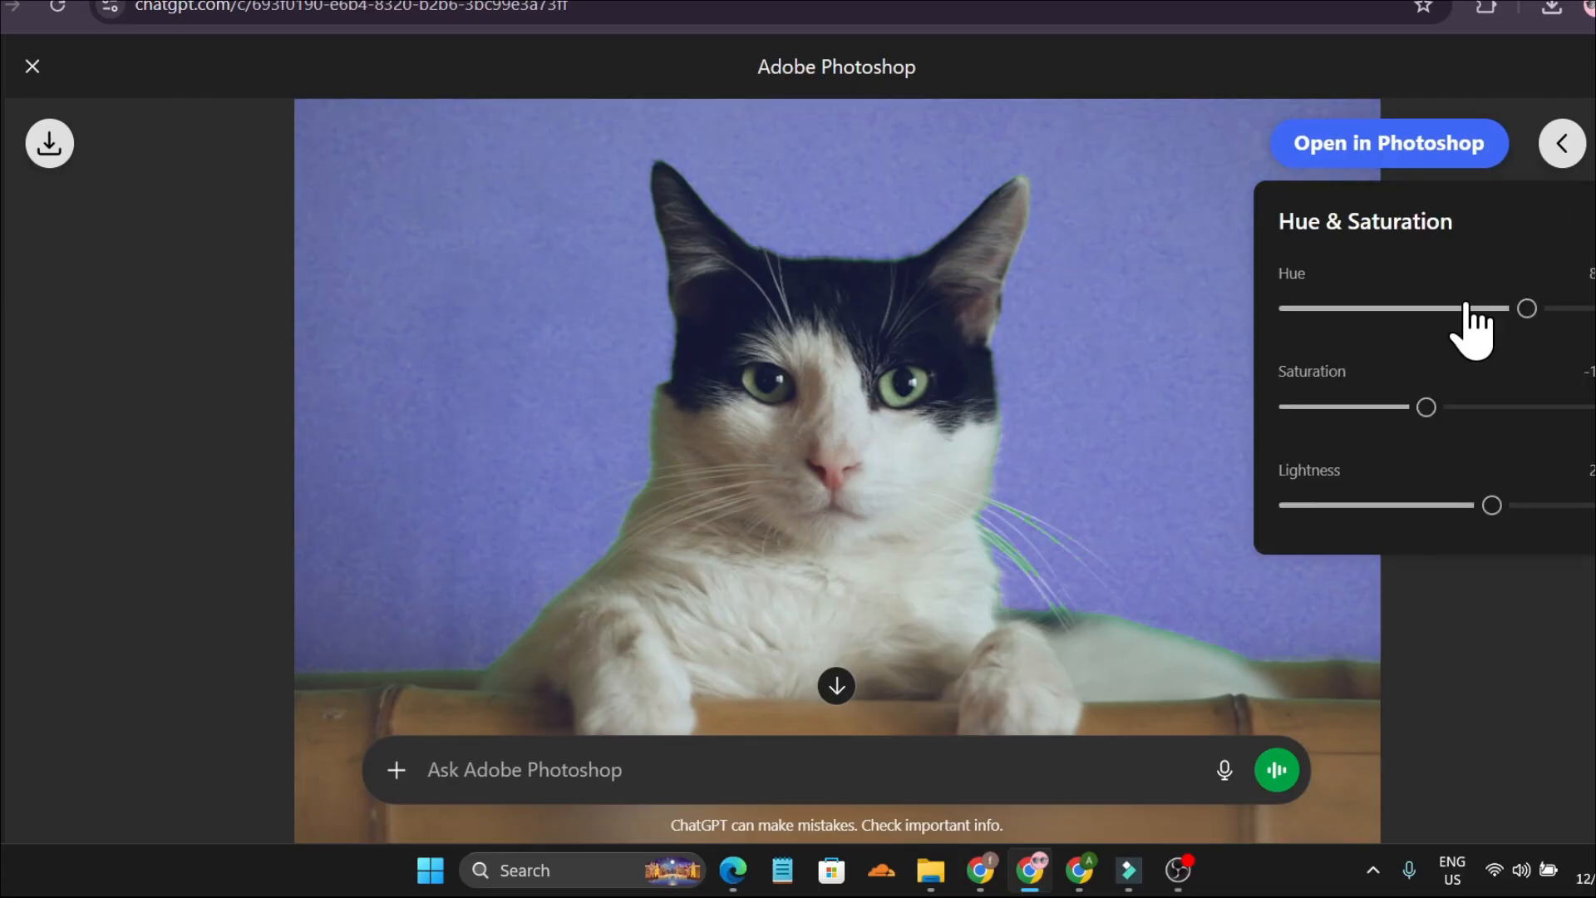
# Step: Recolour the wall behind the cat with Hue & Saturation, shifting the hue, muting the saturation and lowering the lightness
pyautogui.moveTo(1497, 310); pyautogui.dragTo(1388, 309)
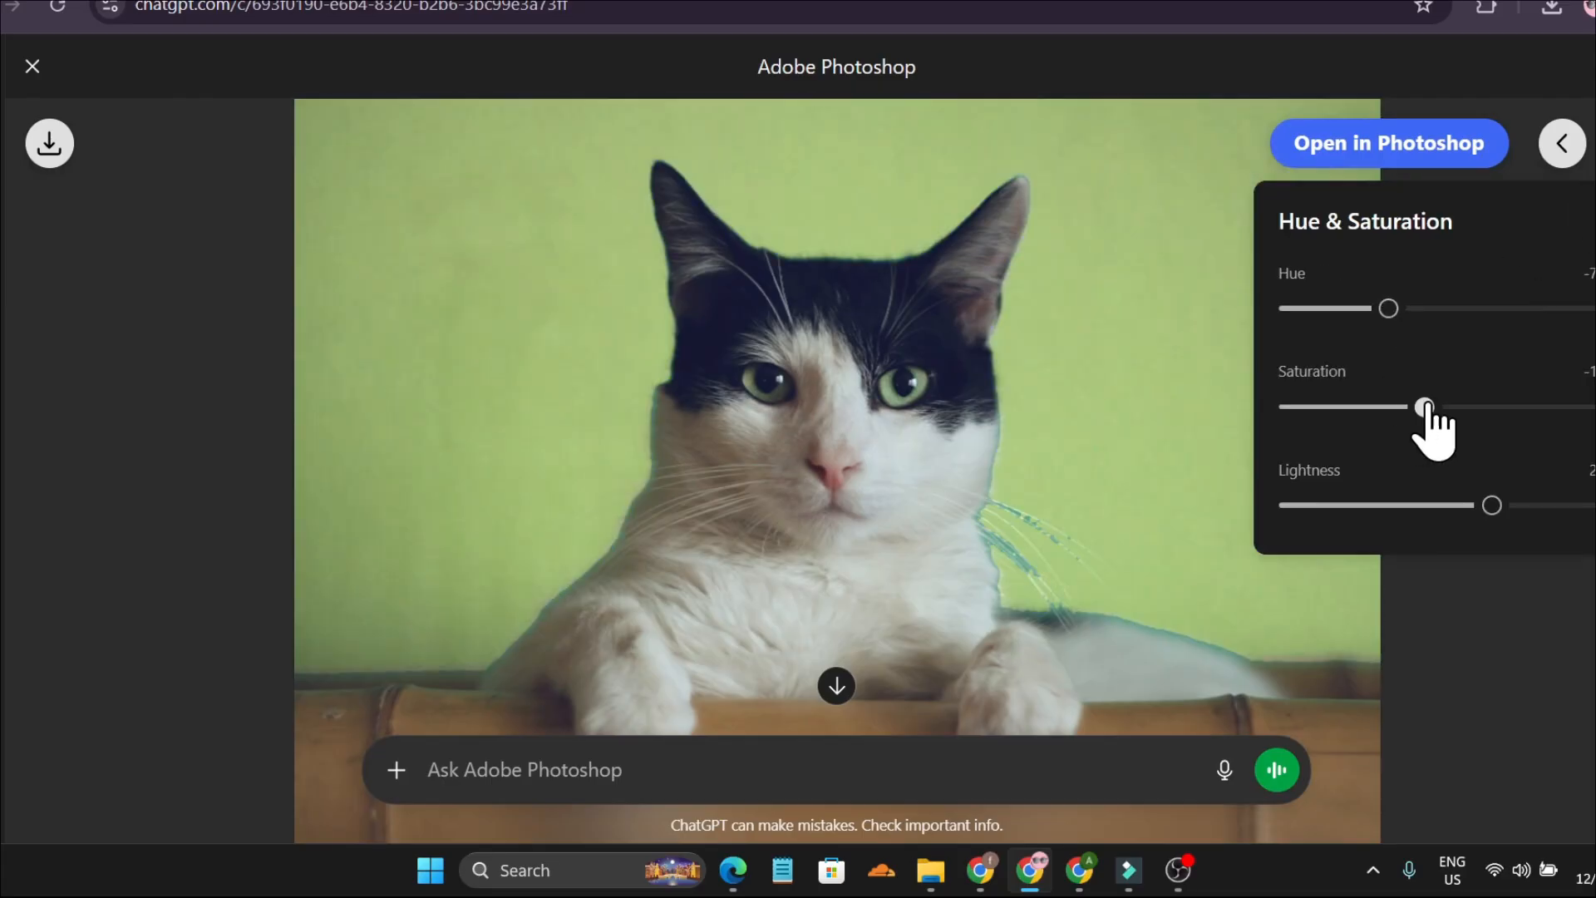
pyautogui.moveTo(1427, 407); pyautogui.dragTo(1543, 408)
pyautogui.moveTo(1493, 505); pyautogui.dragTo(1453, 504)
pyautogui.moveTo(1542, 408); pyautogui.dragTo(1516, 407)
pyautogui.moveTo(1374, 422); pyautogui.dragTo(1378, 418)
pyautogui.moveTo(1387, 312); pyautogui.dragTo(1489, 321)
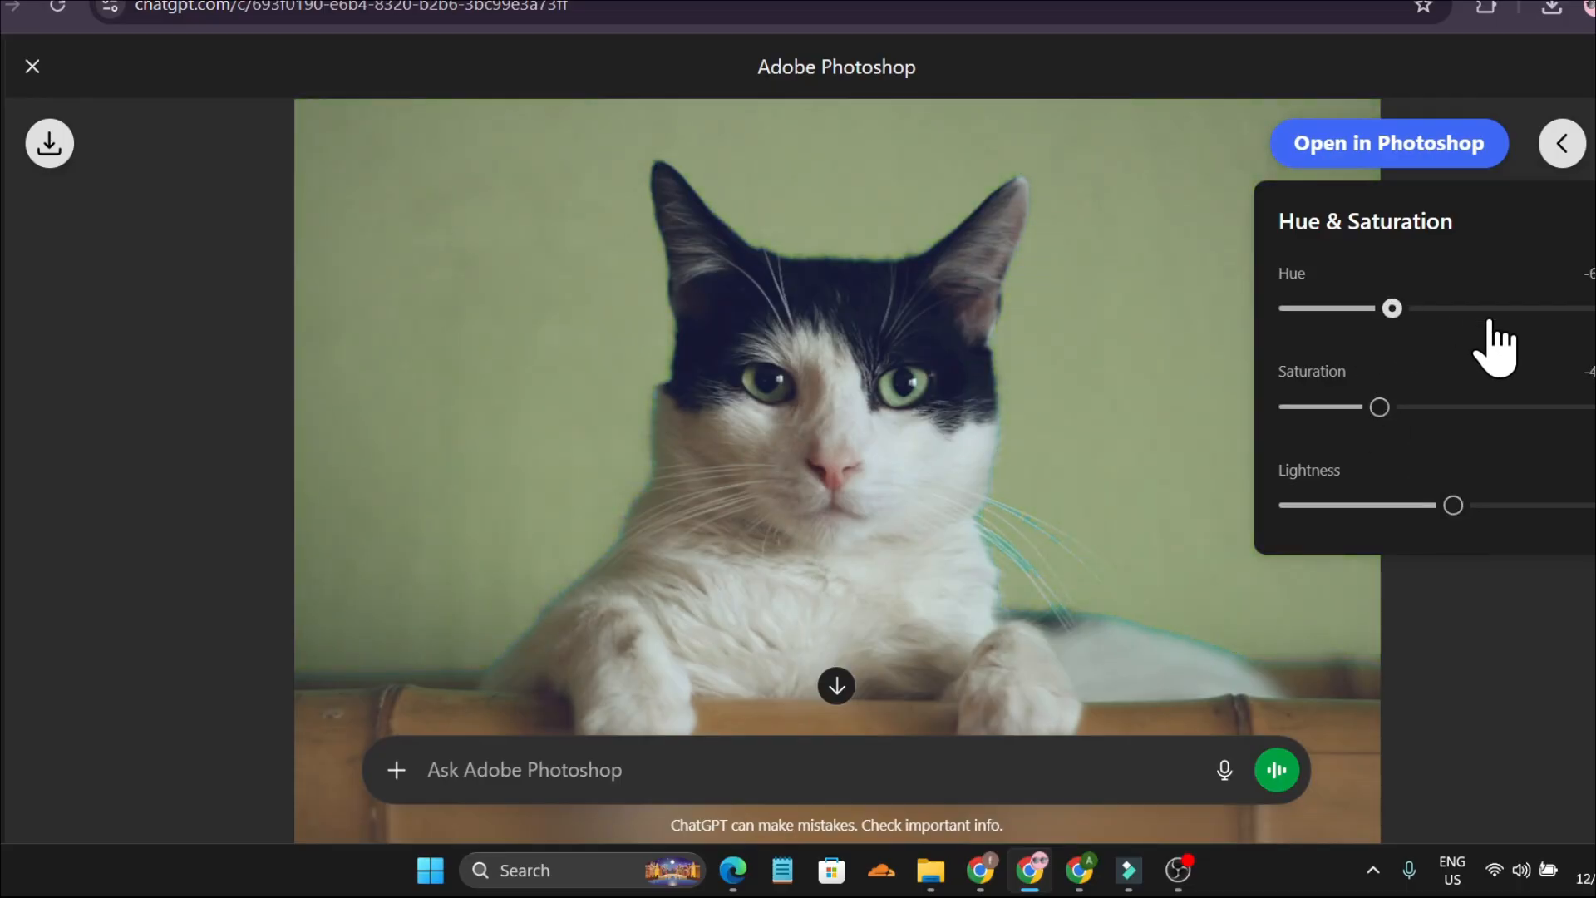
# Step: Review the adjustment cards and the written instructions for removing the green halo around the cat
pyautogui.scroll(-2, 1019, 586)
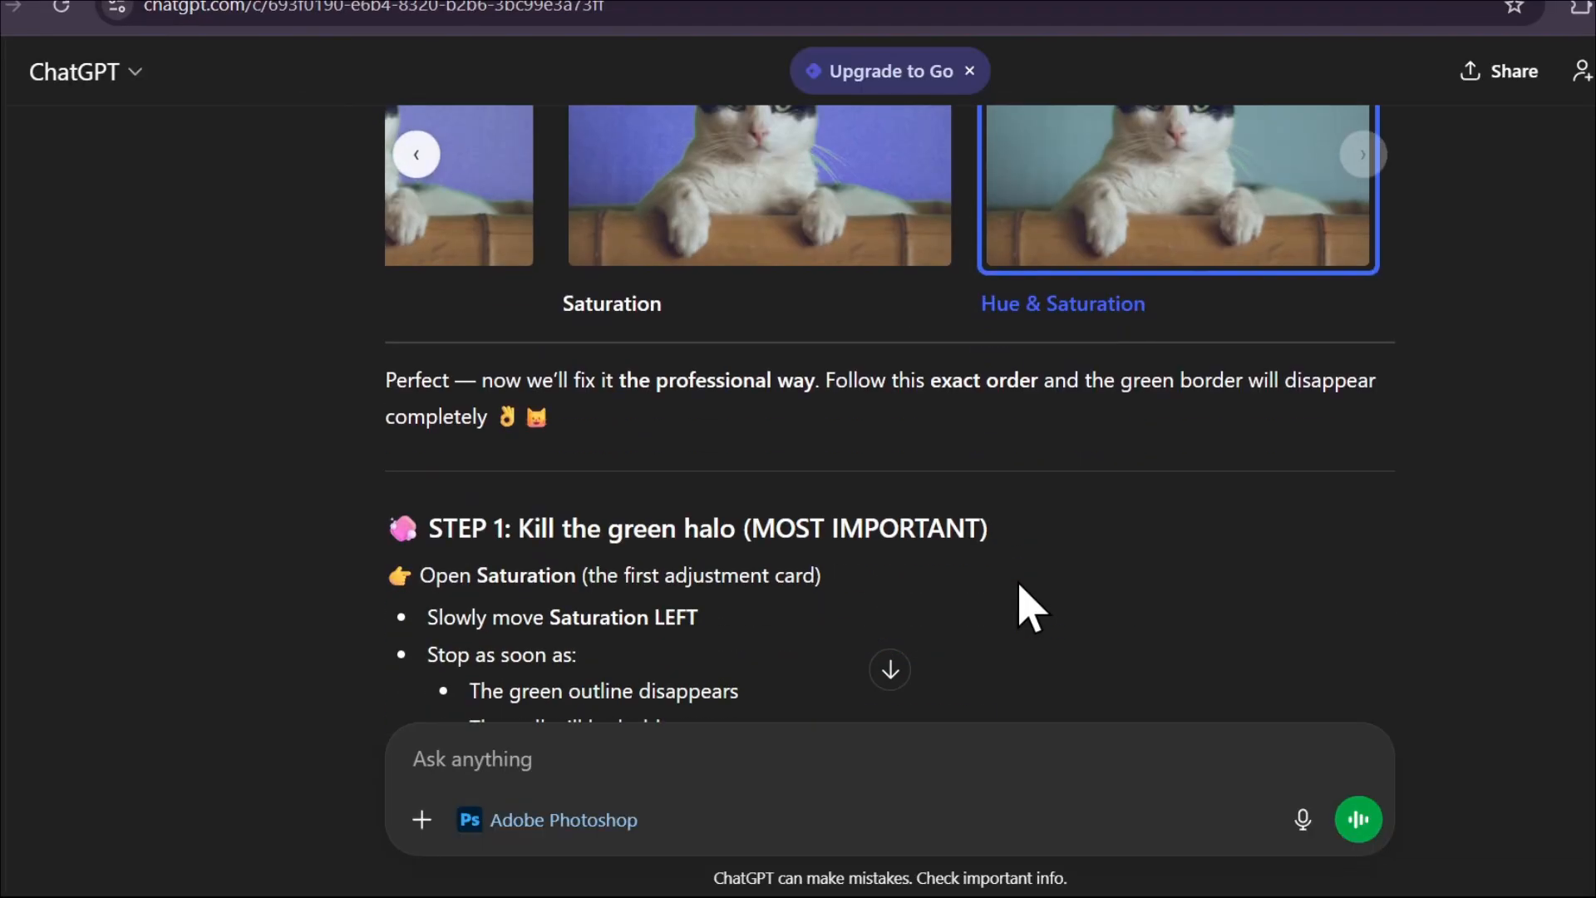
pyautogui.scroll(2, 1034, 606)
pyautogui.scroll(-1, 1033, 606)
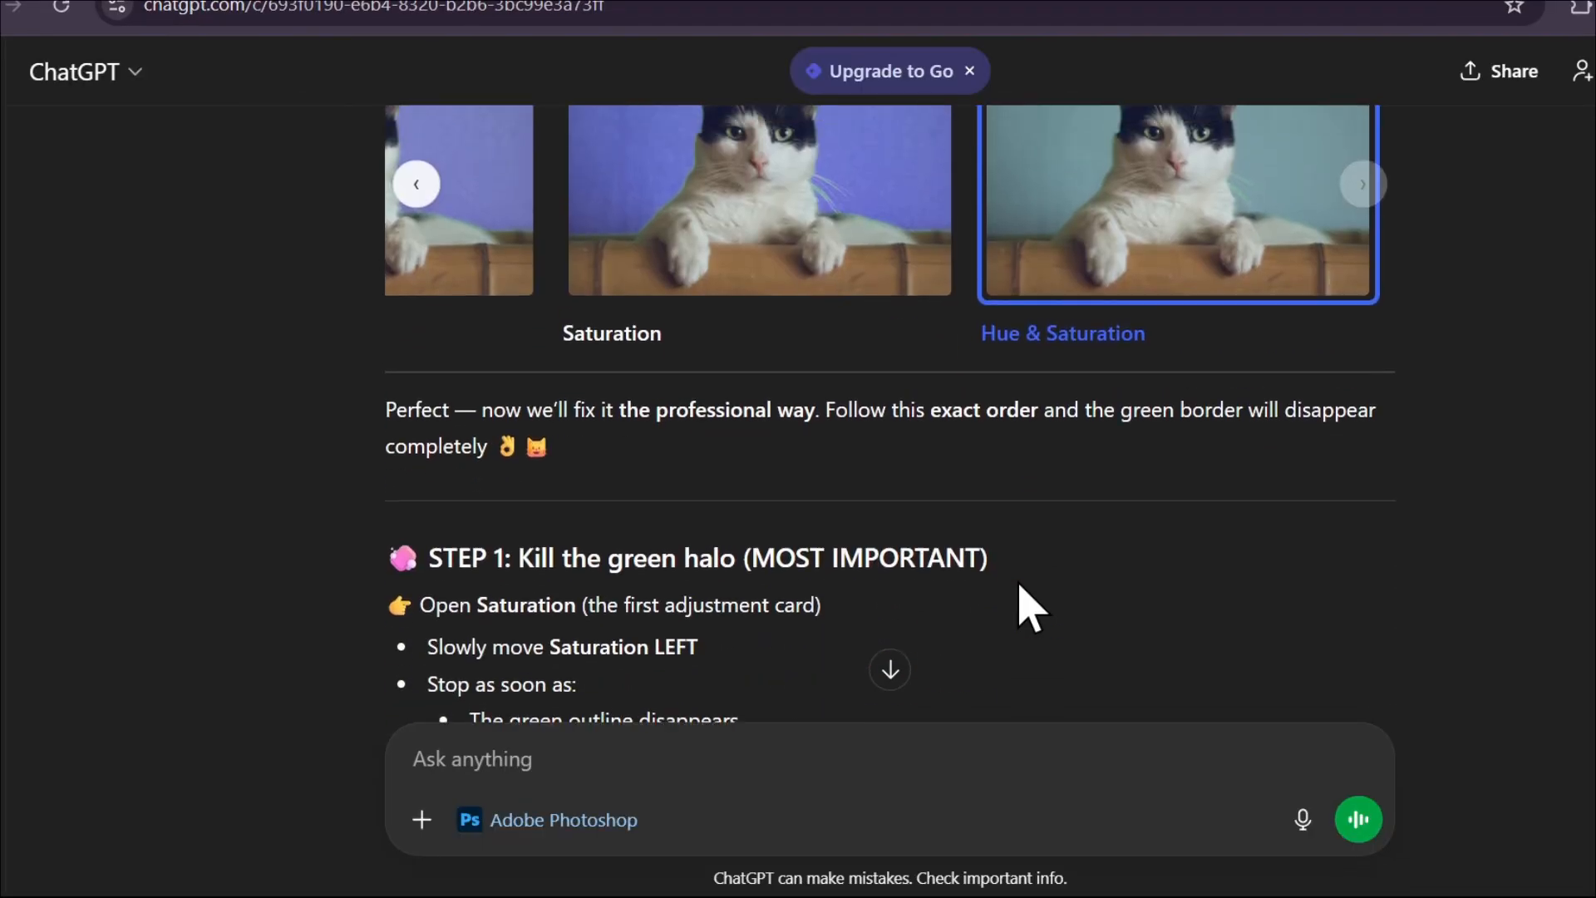
pyautogui.scroll(3, 1033, 606)
pyautogui.scroll(-5, 1078, 606)
pyautogui.scroll(3, 1076, 607)
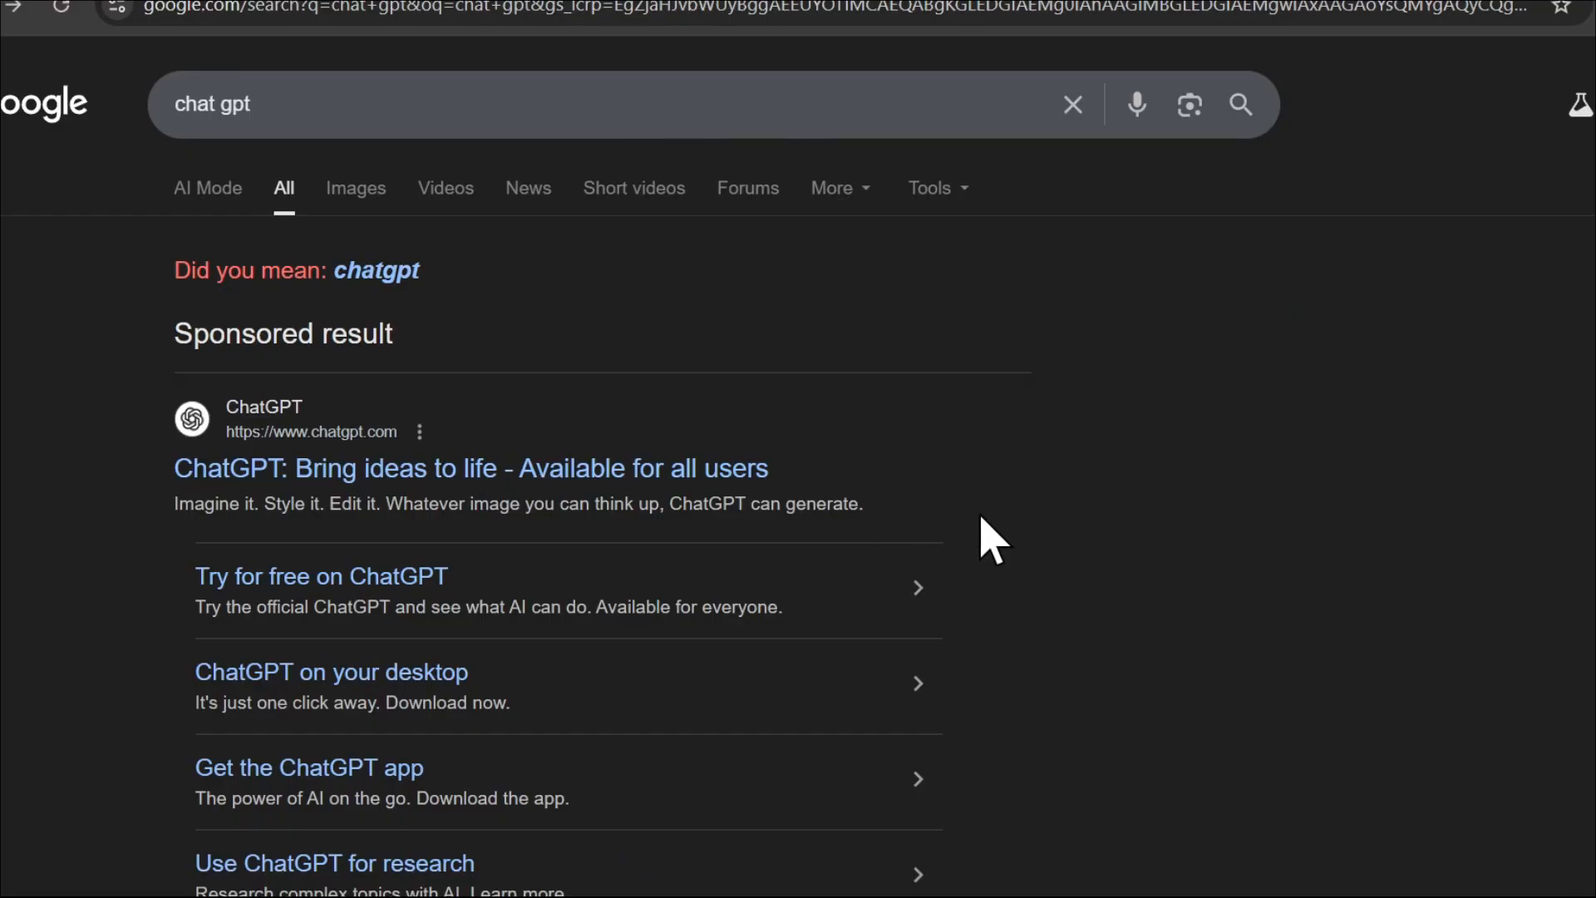
# Step: Open ChatGPT from the search results and connect the Adobe Photoshop app to the account
pyautogui.click(400, 470)
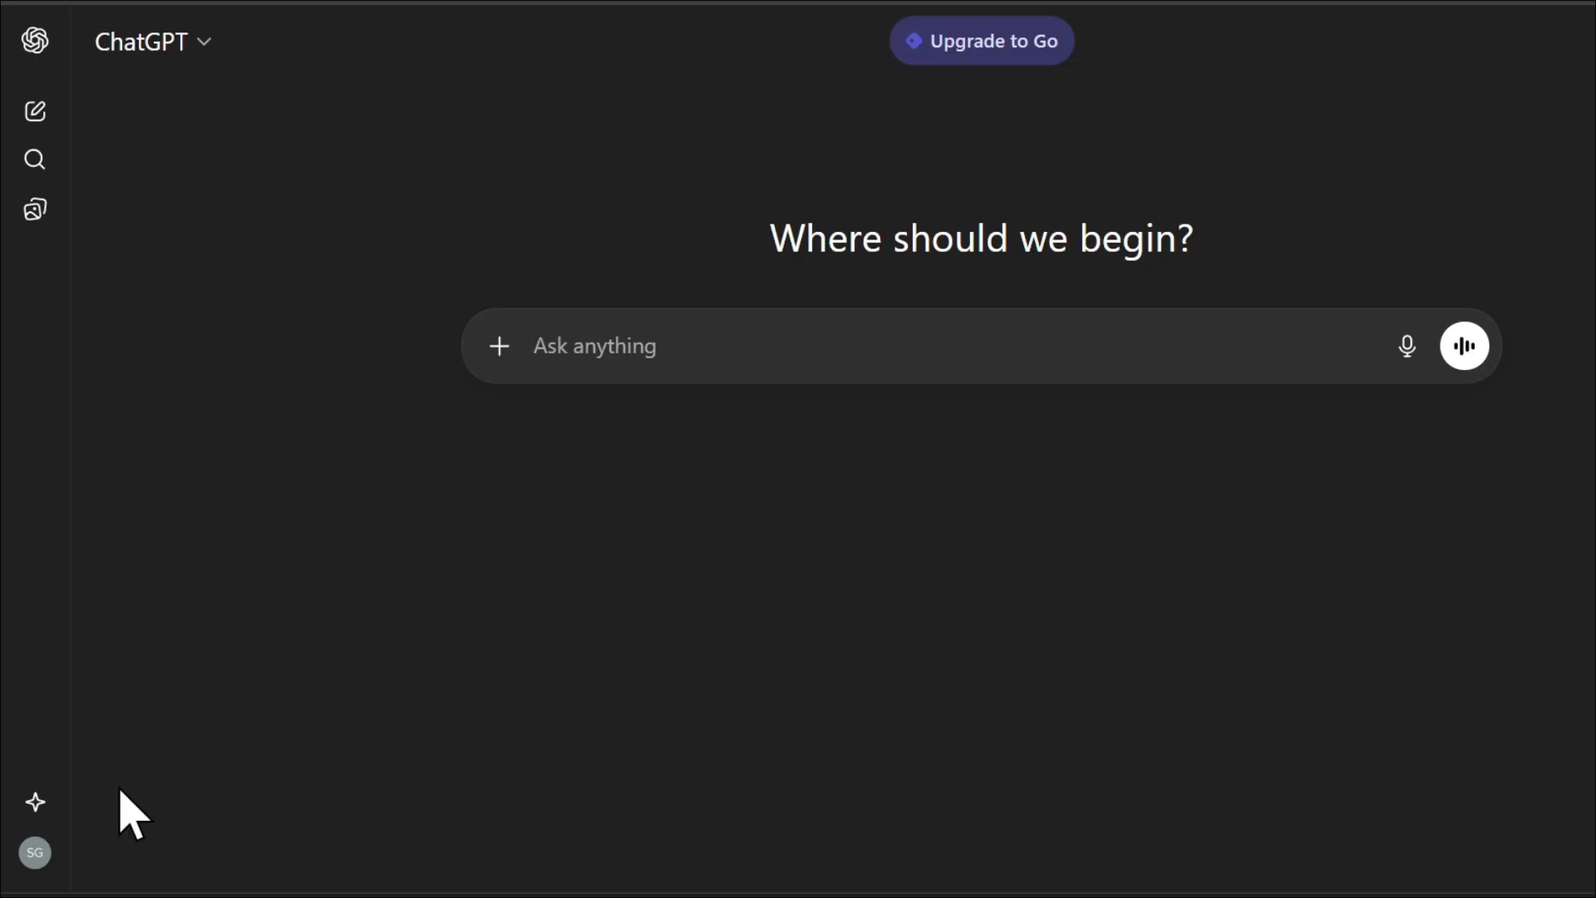
pyautogui.click(34, 861)
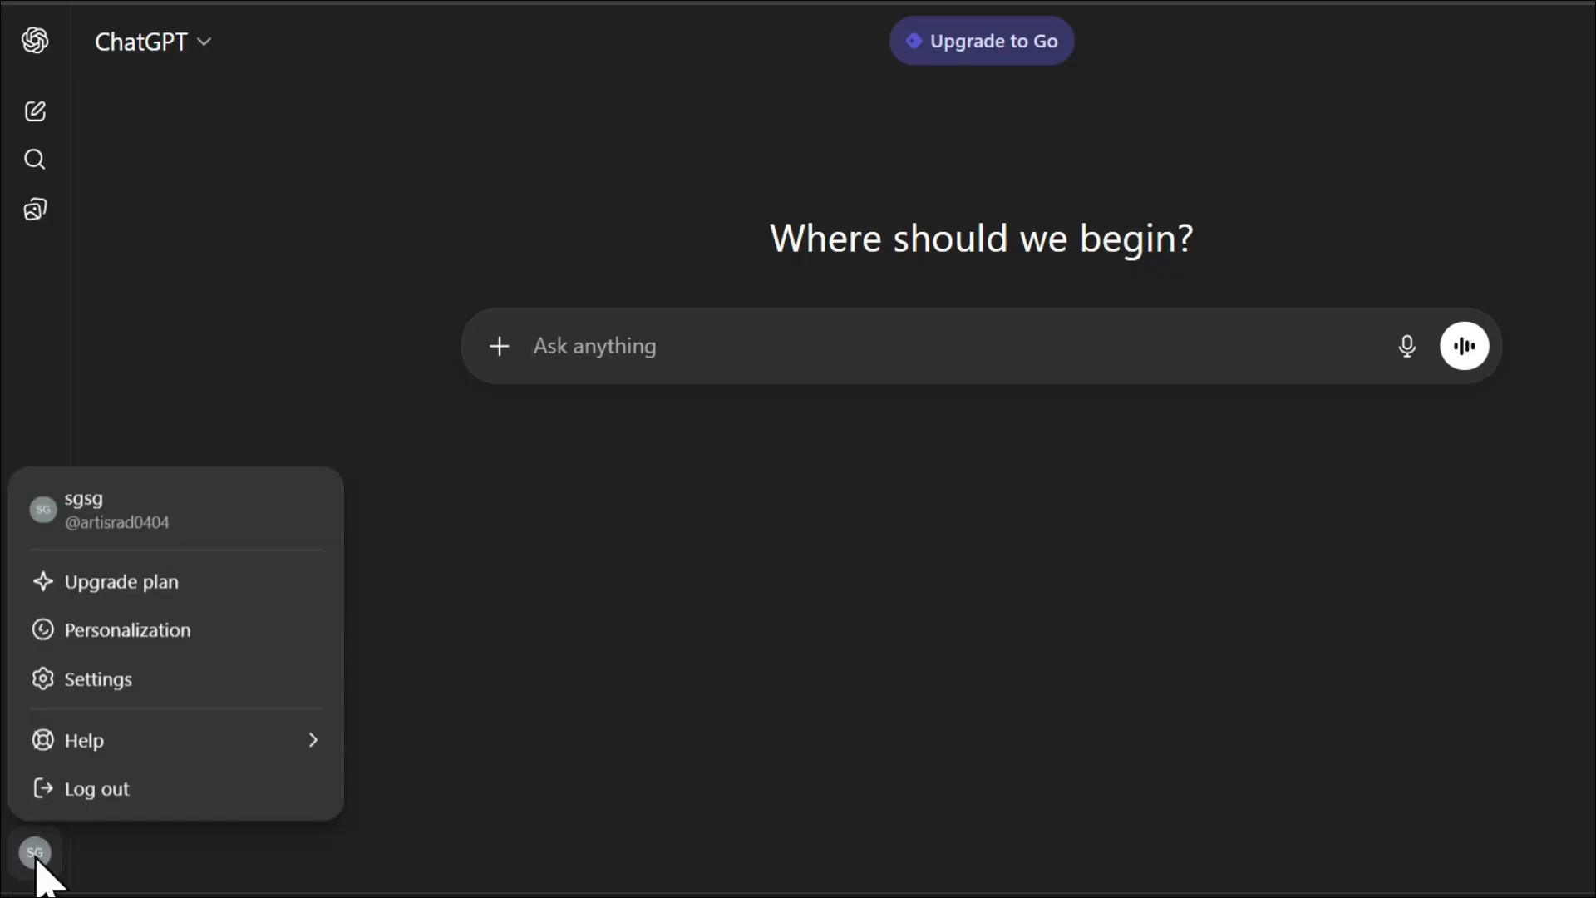
pyautogui.click(151, 680)
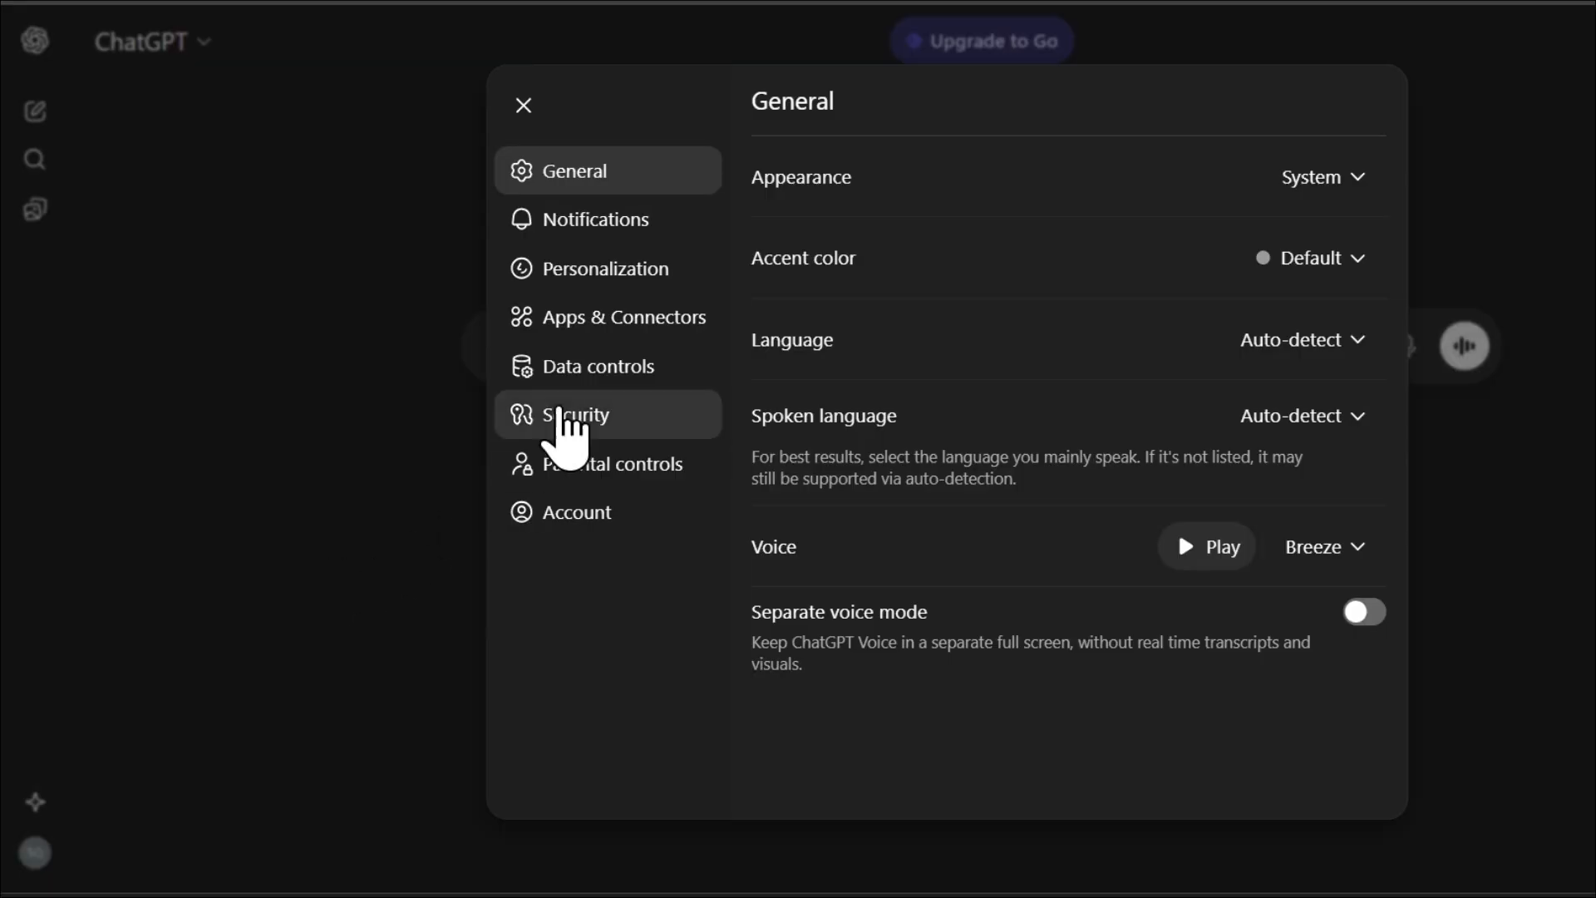
pyautogui.click(649, 322)
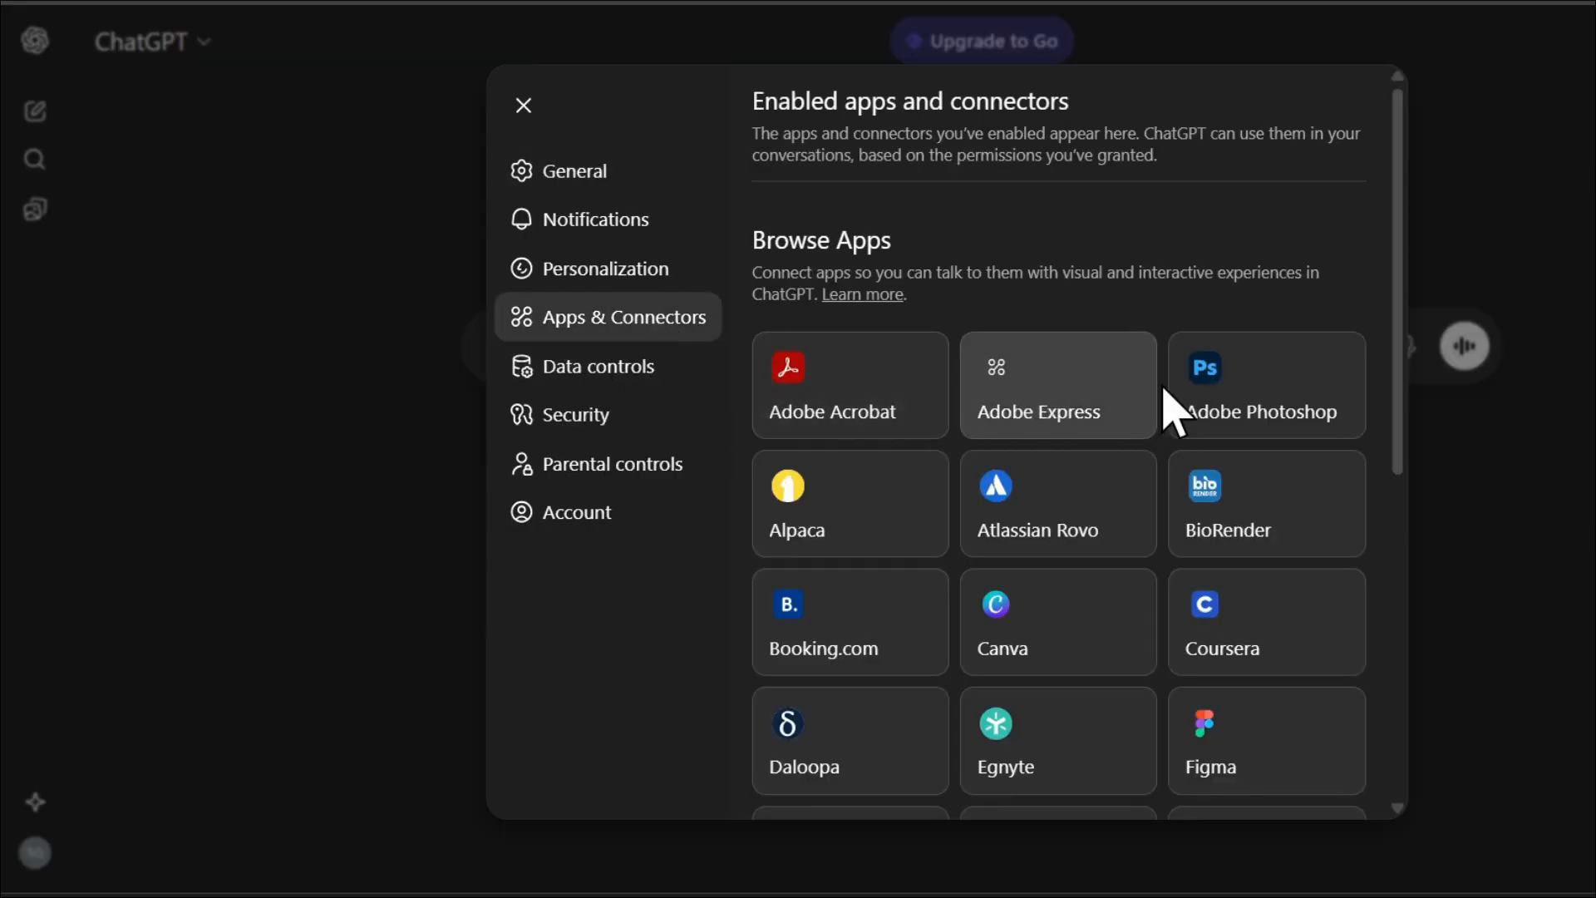
pyautogui.click(1263, 404)
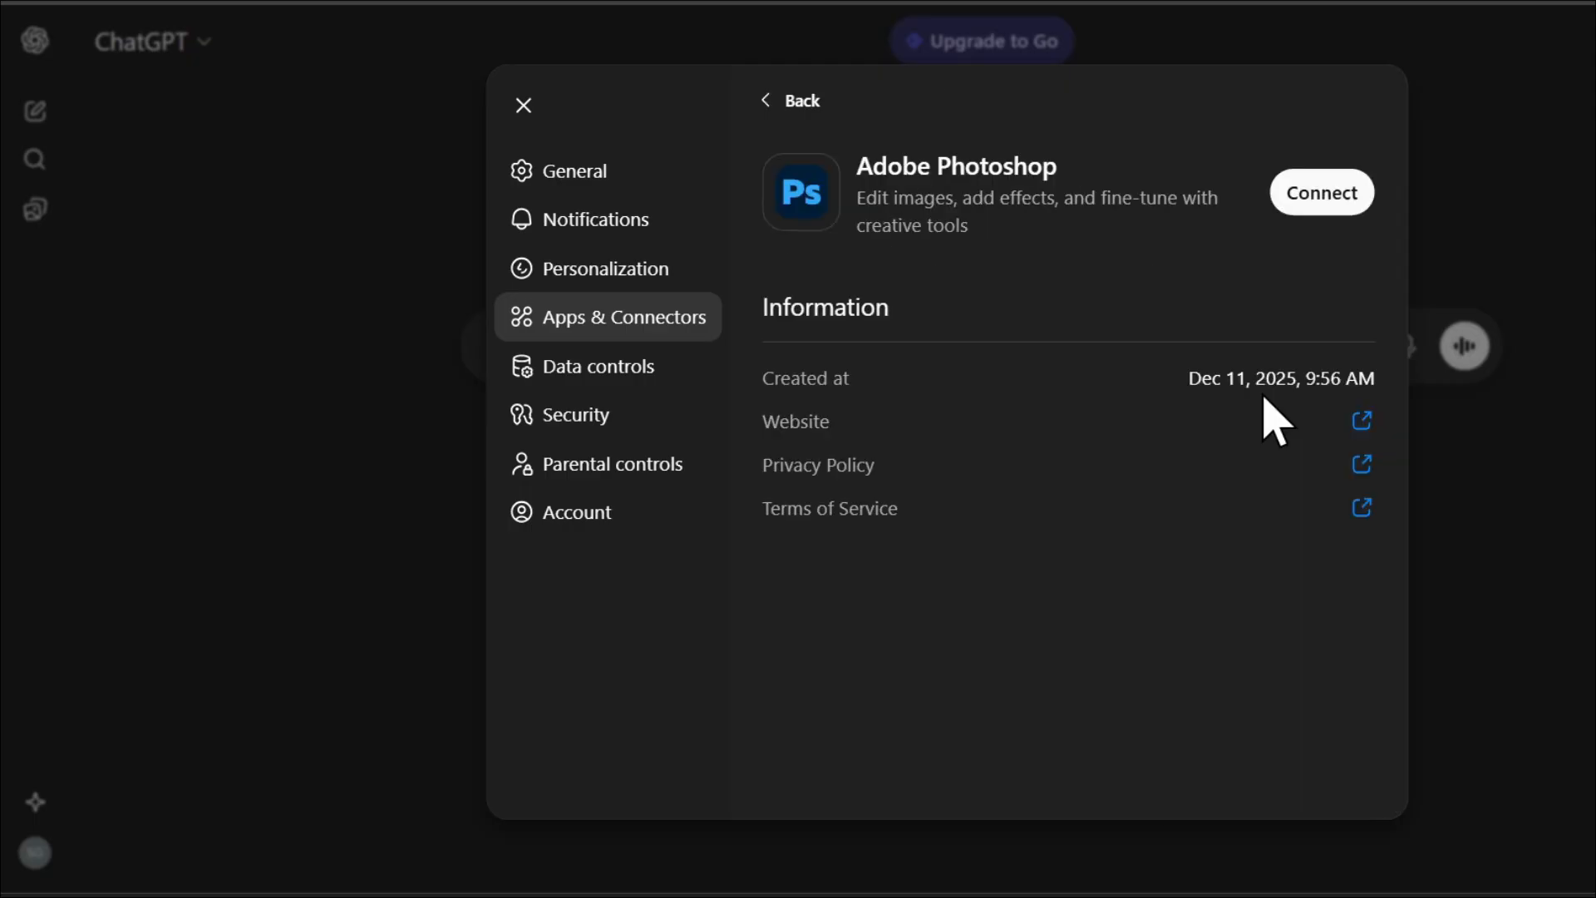
pyautogui.click(1322, 194)
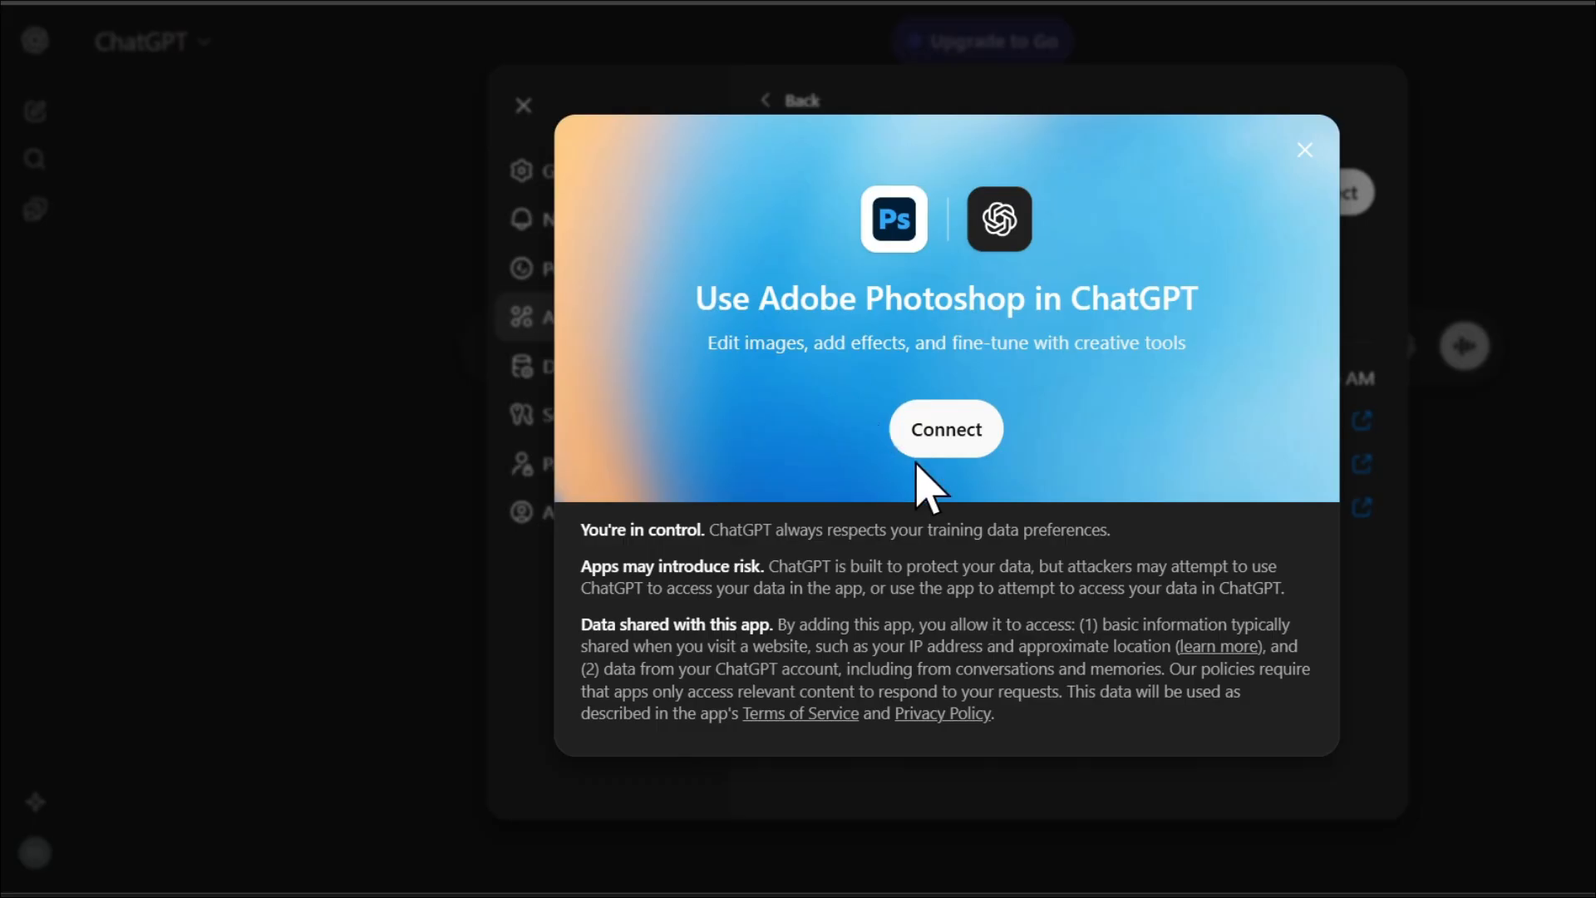
pyautogui.click(957, 440)
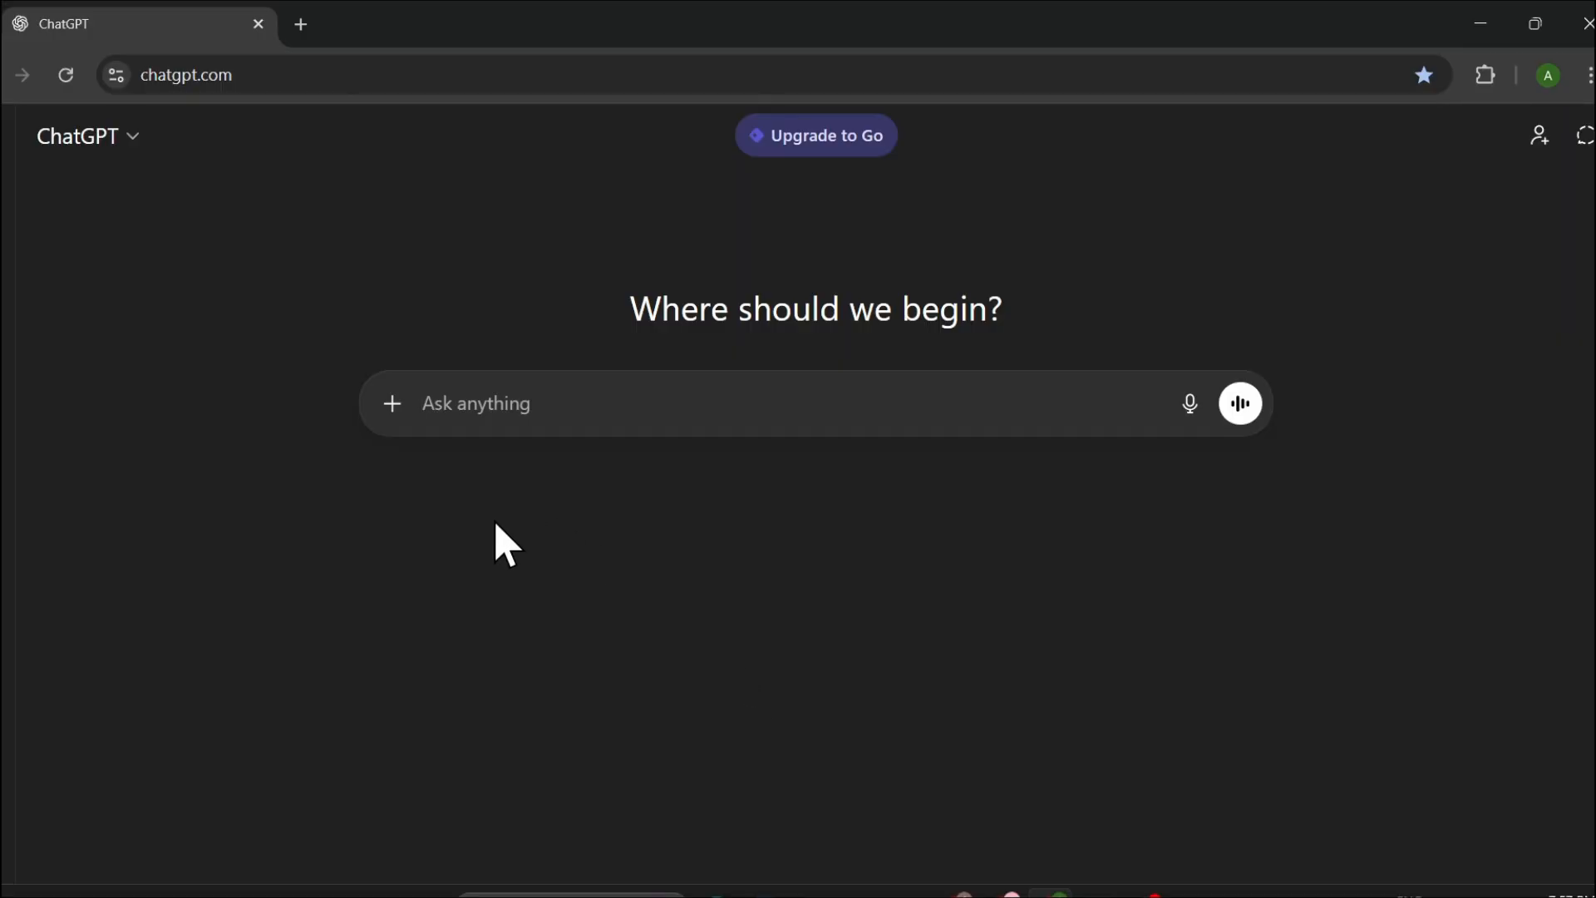
# Step: Enable Adobe Photoshop for a new prompt, attach the photo of the man in the orange jacket and preview it
pyautogui.click(395, 416)
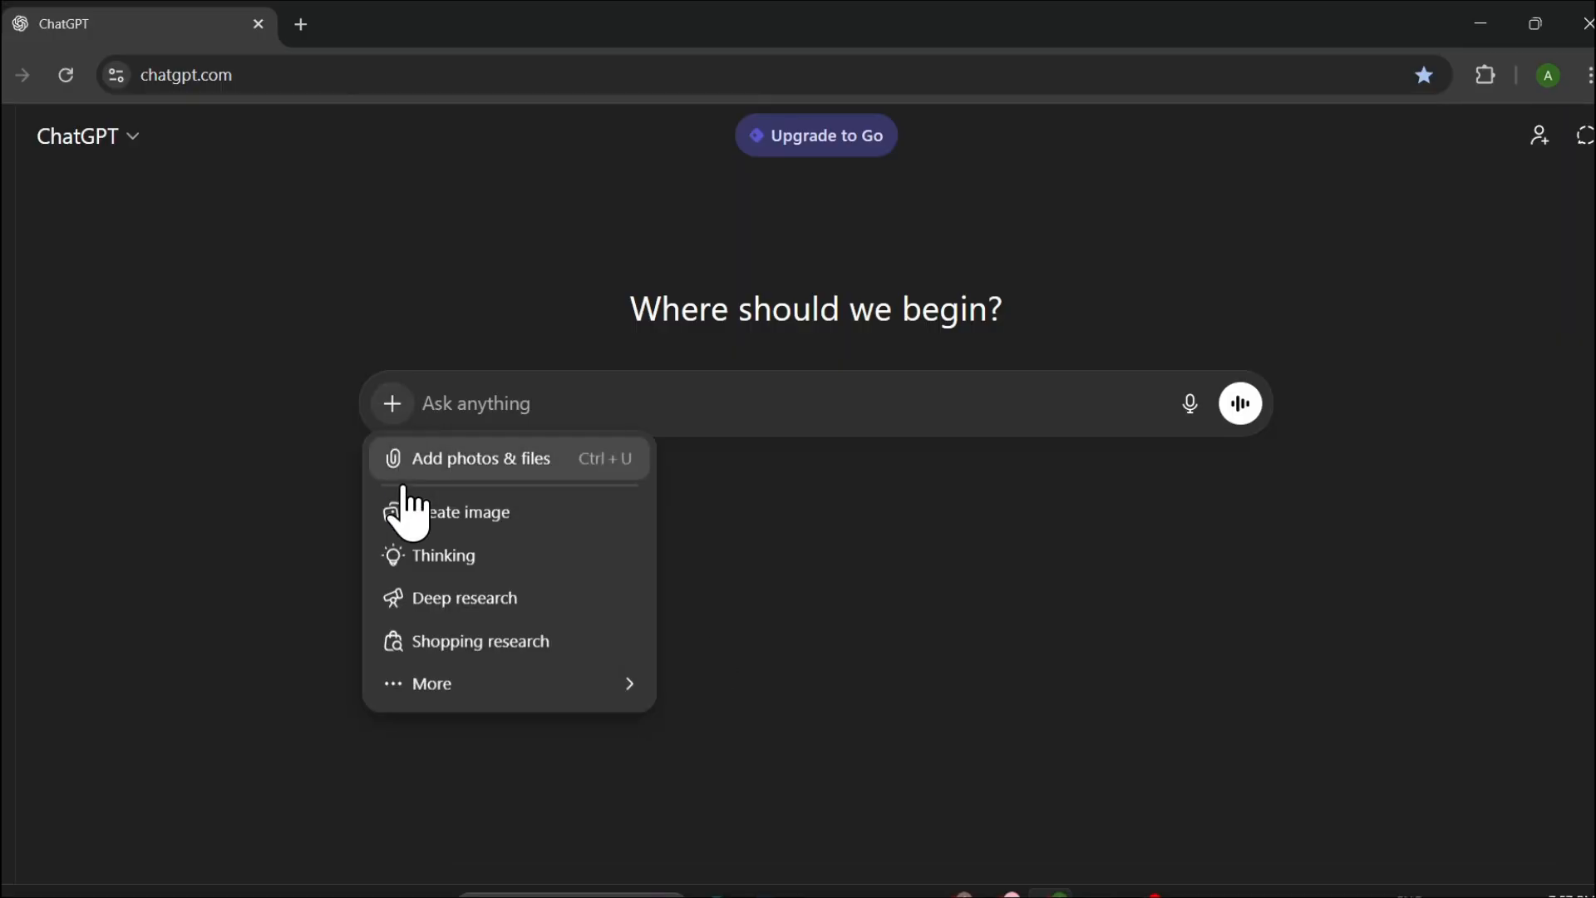
pyautogui.moveTo(468, 685)
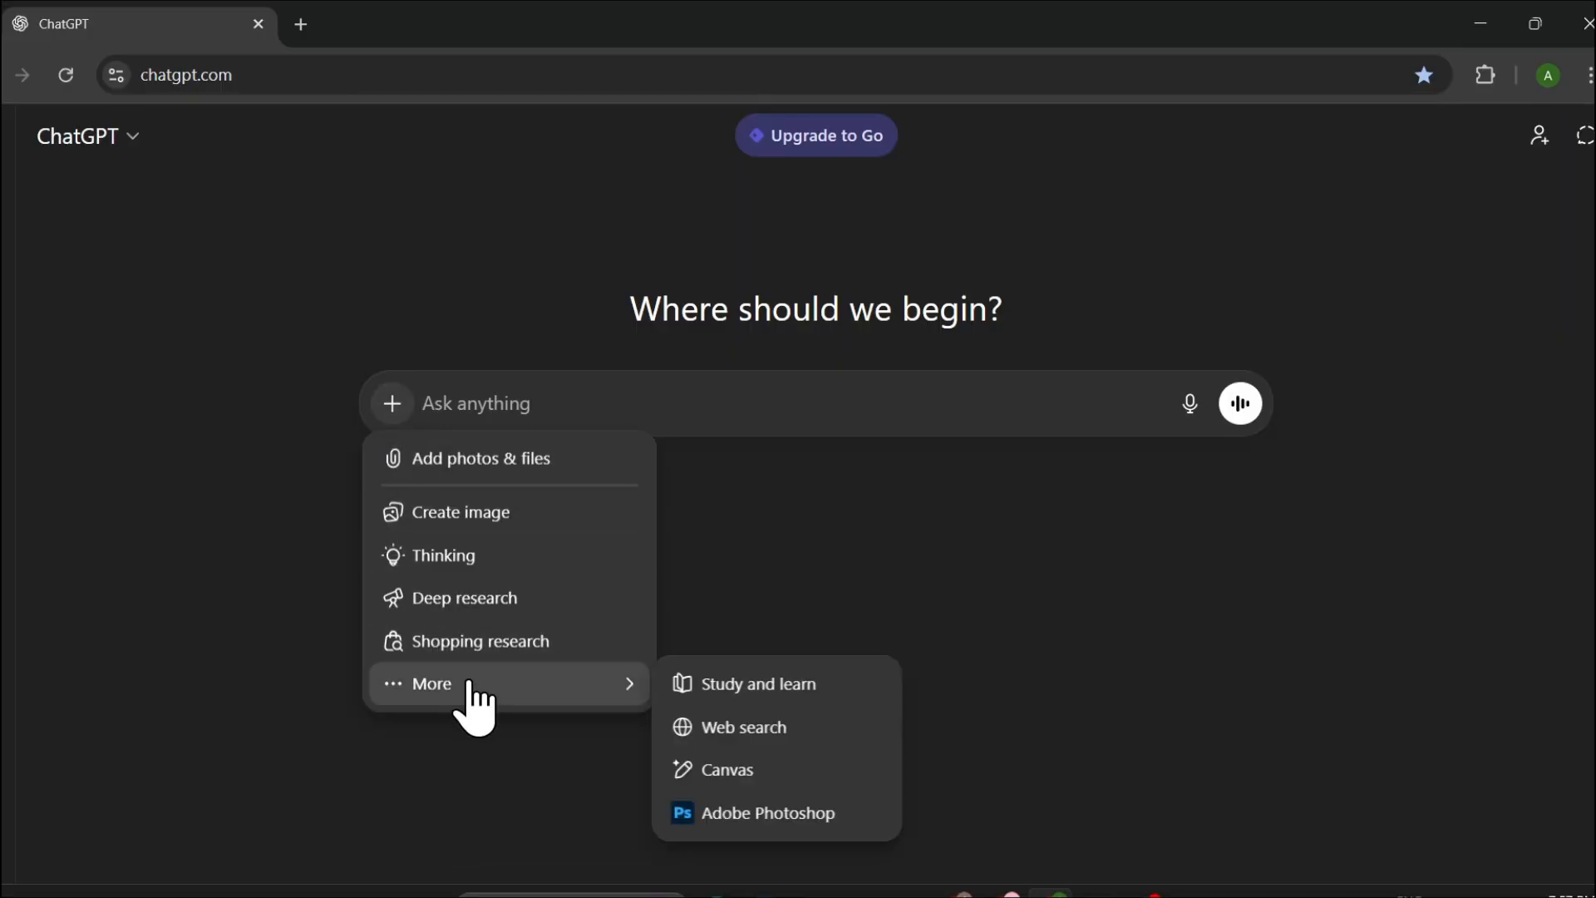
pyautogui.click(743, 815)
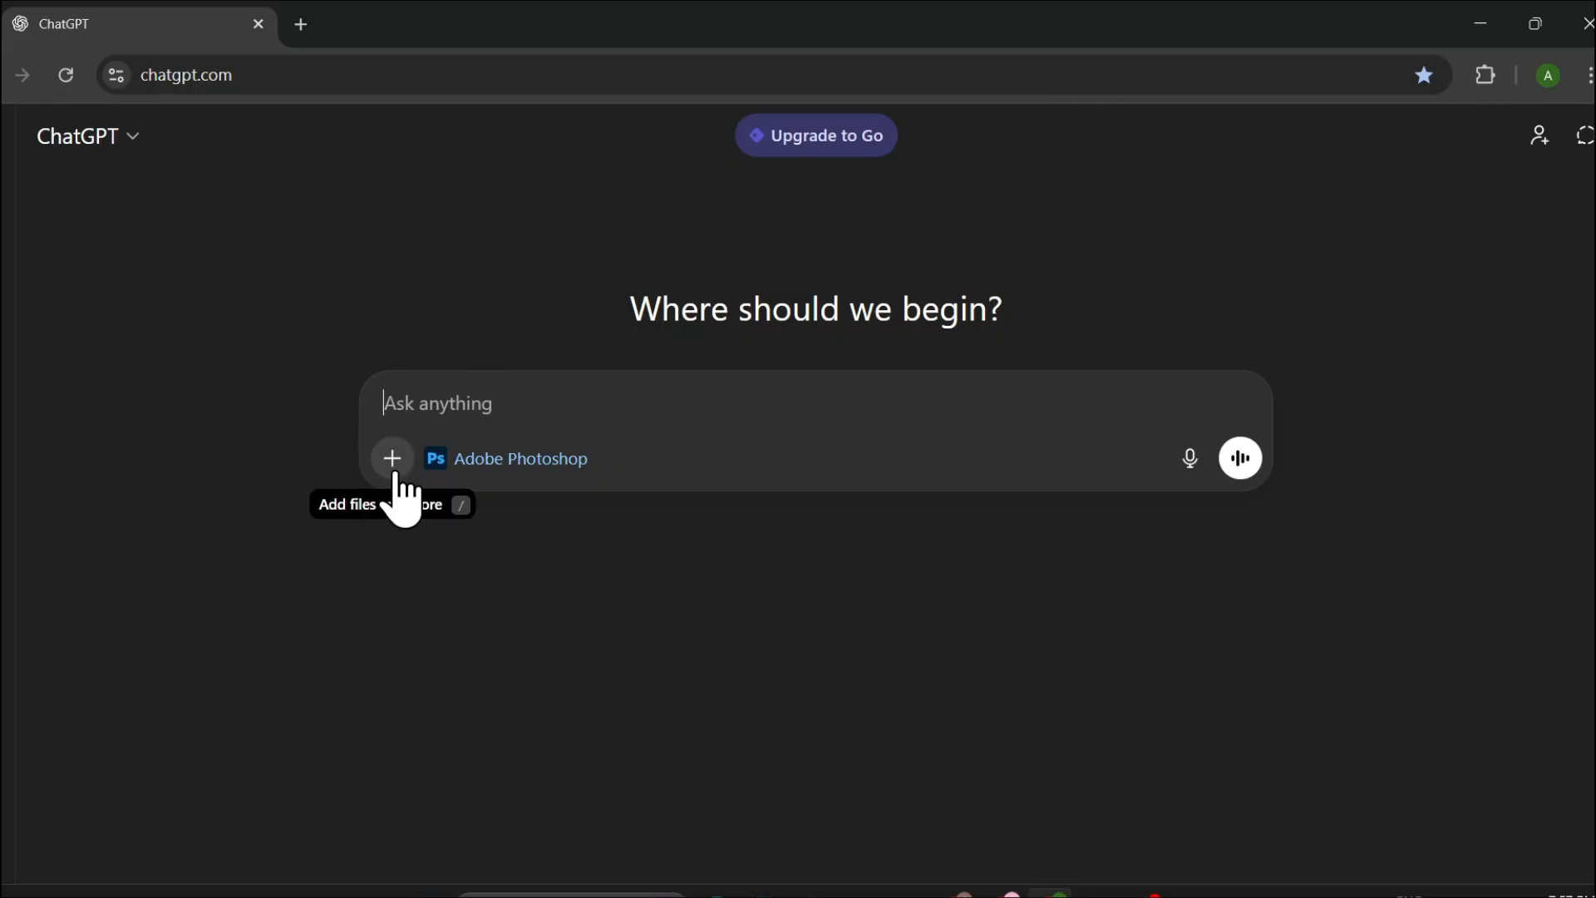
pyautogui.hotkey('ctrl', 'v')
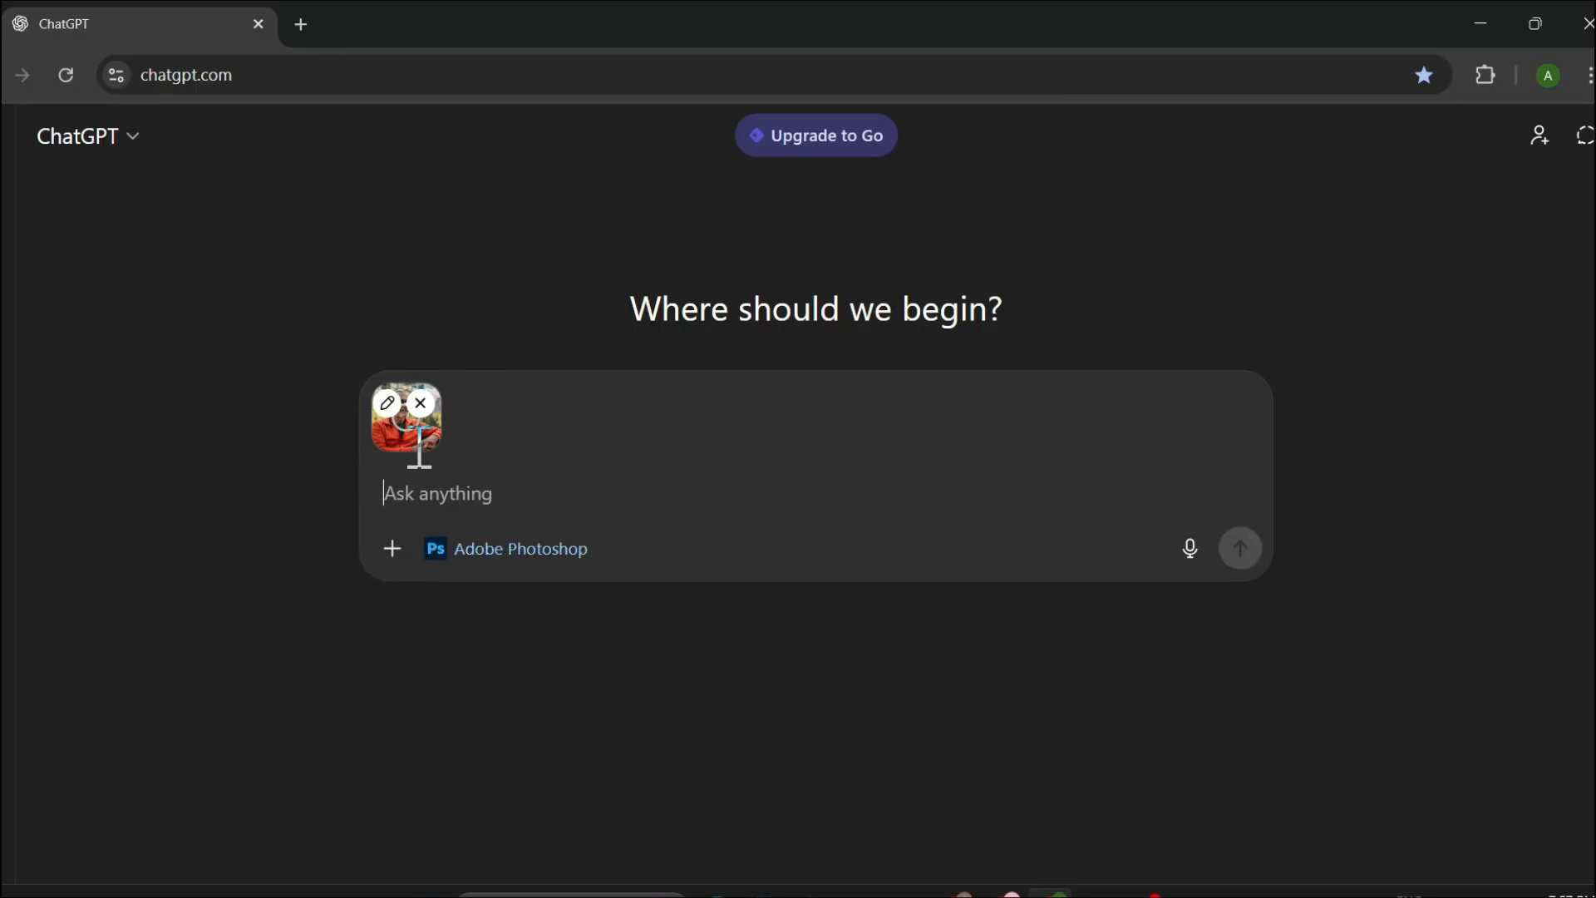
pyautogui.click(393, 433)
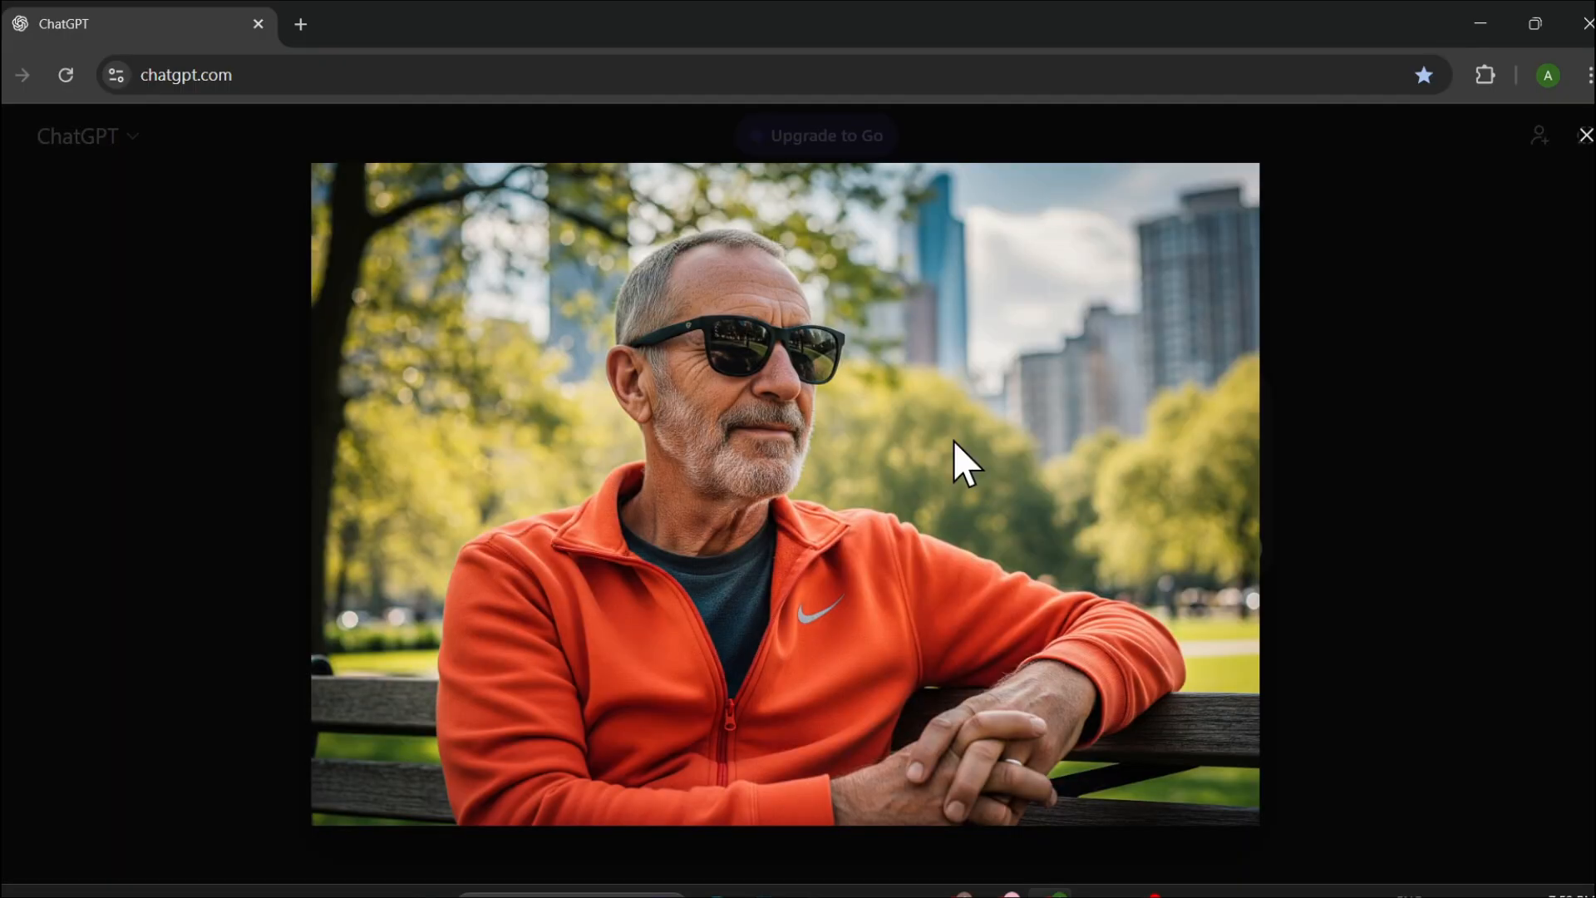
pyautogui.click(1402, 402)
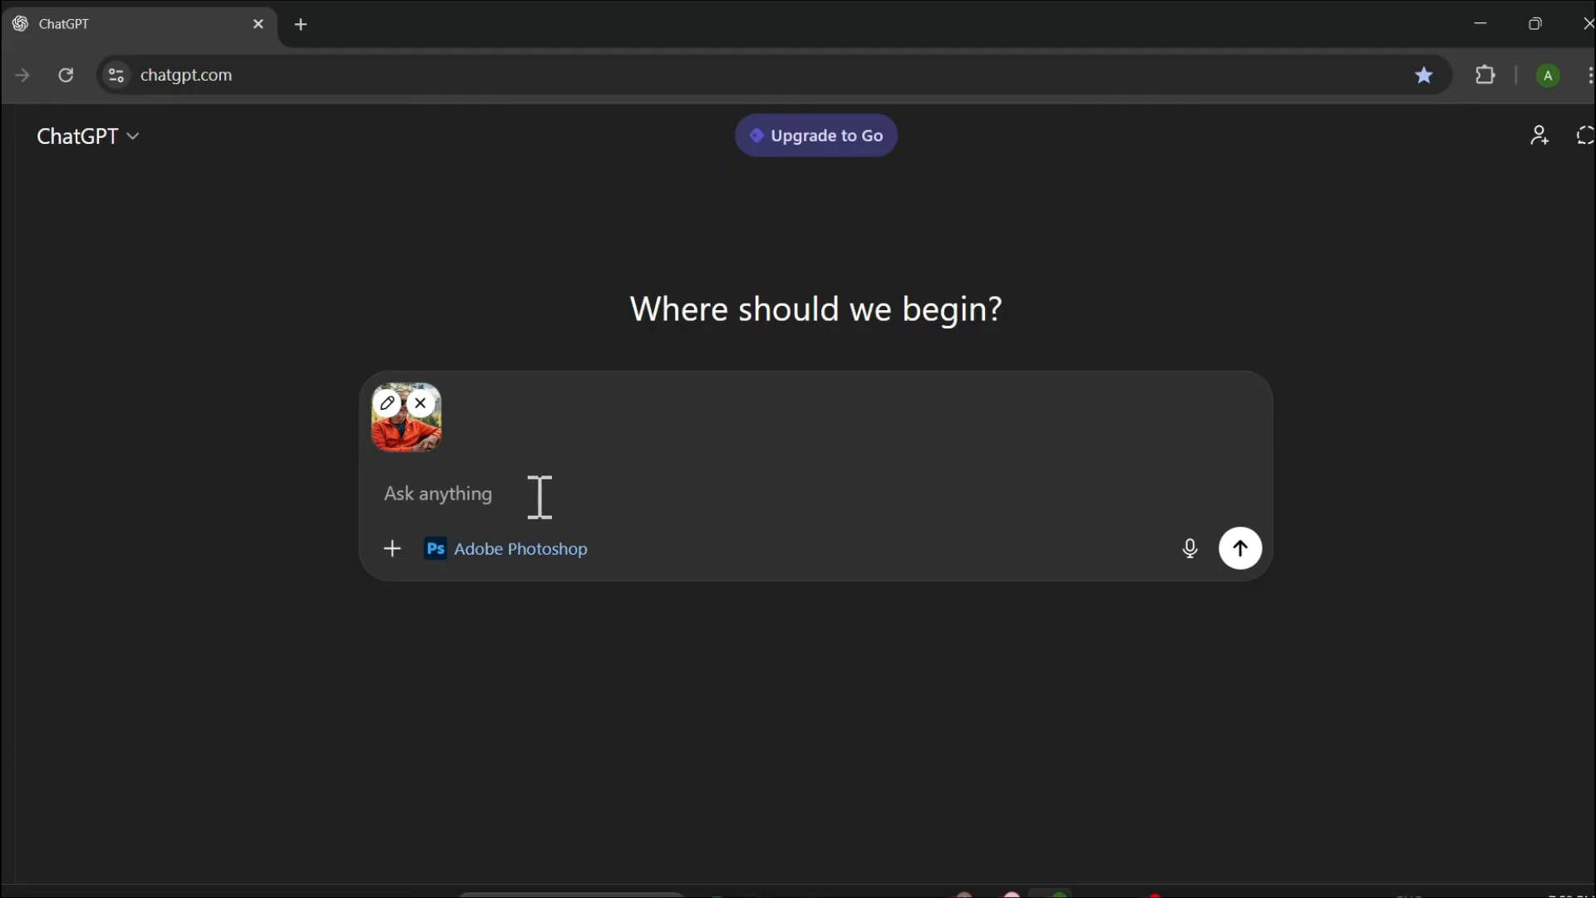
# Step: Send the prompt "MAKE THE BACKGROUND BLACK AND WHITE" and inspect the edited photo
pyautogui.write('MAKE THE BACKGROUND BLACK AND WHITE')
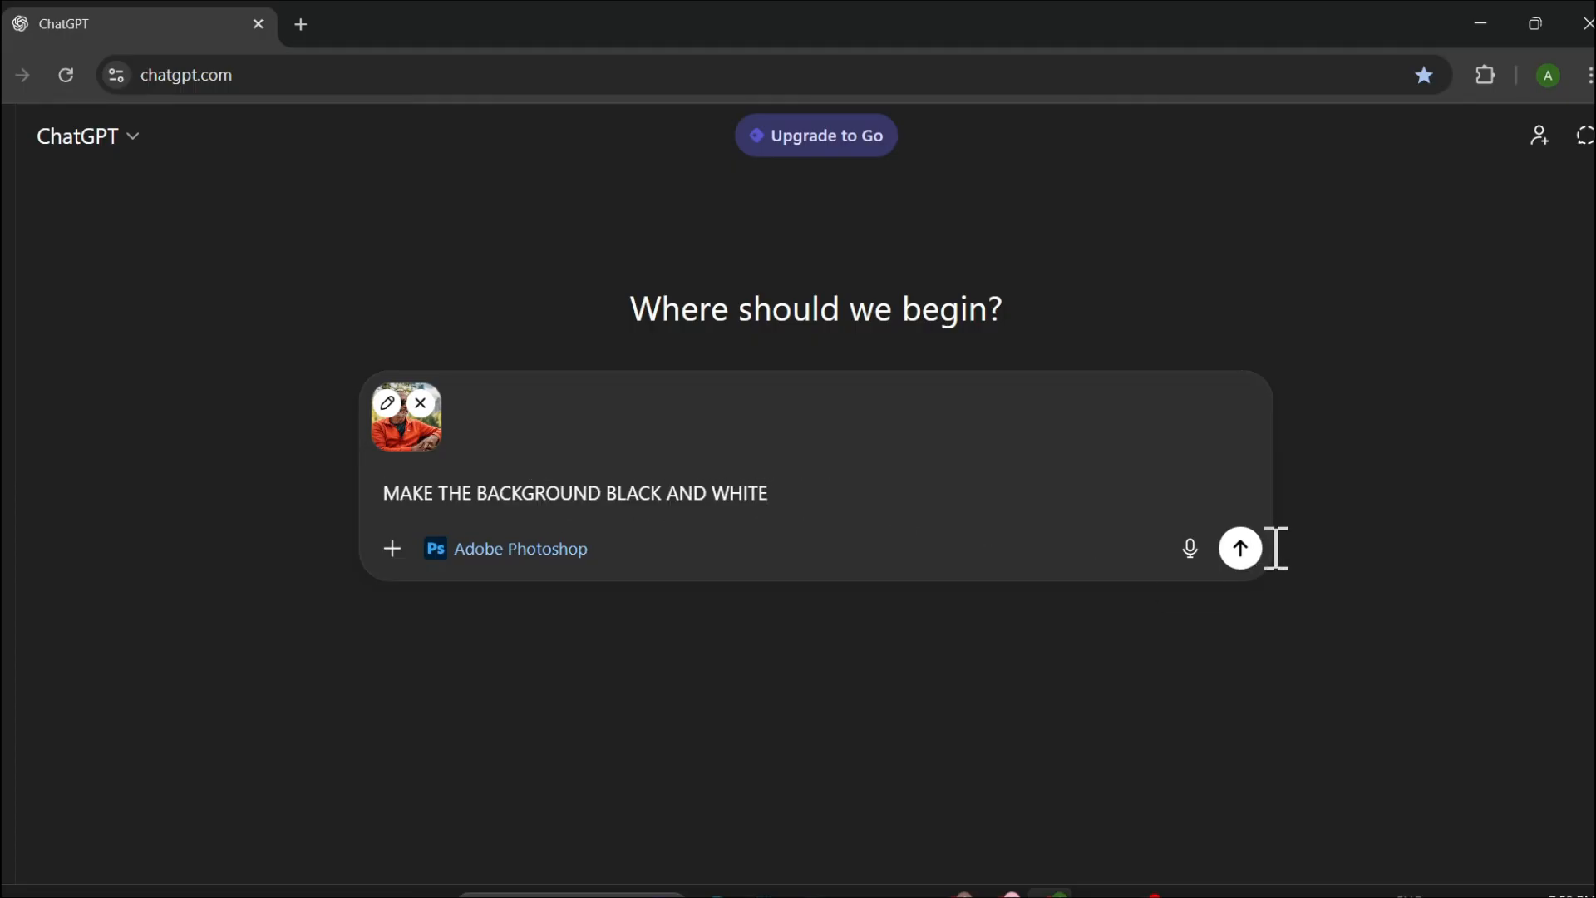
pyautogui.click(1242, 549)
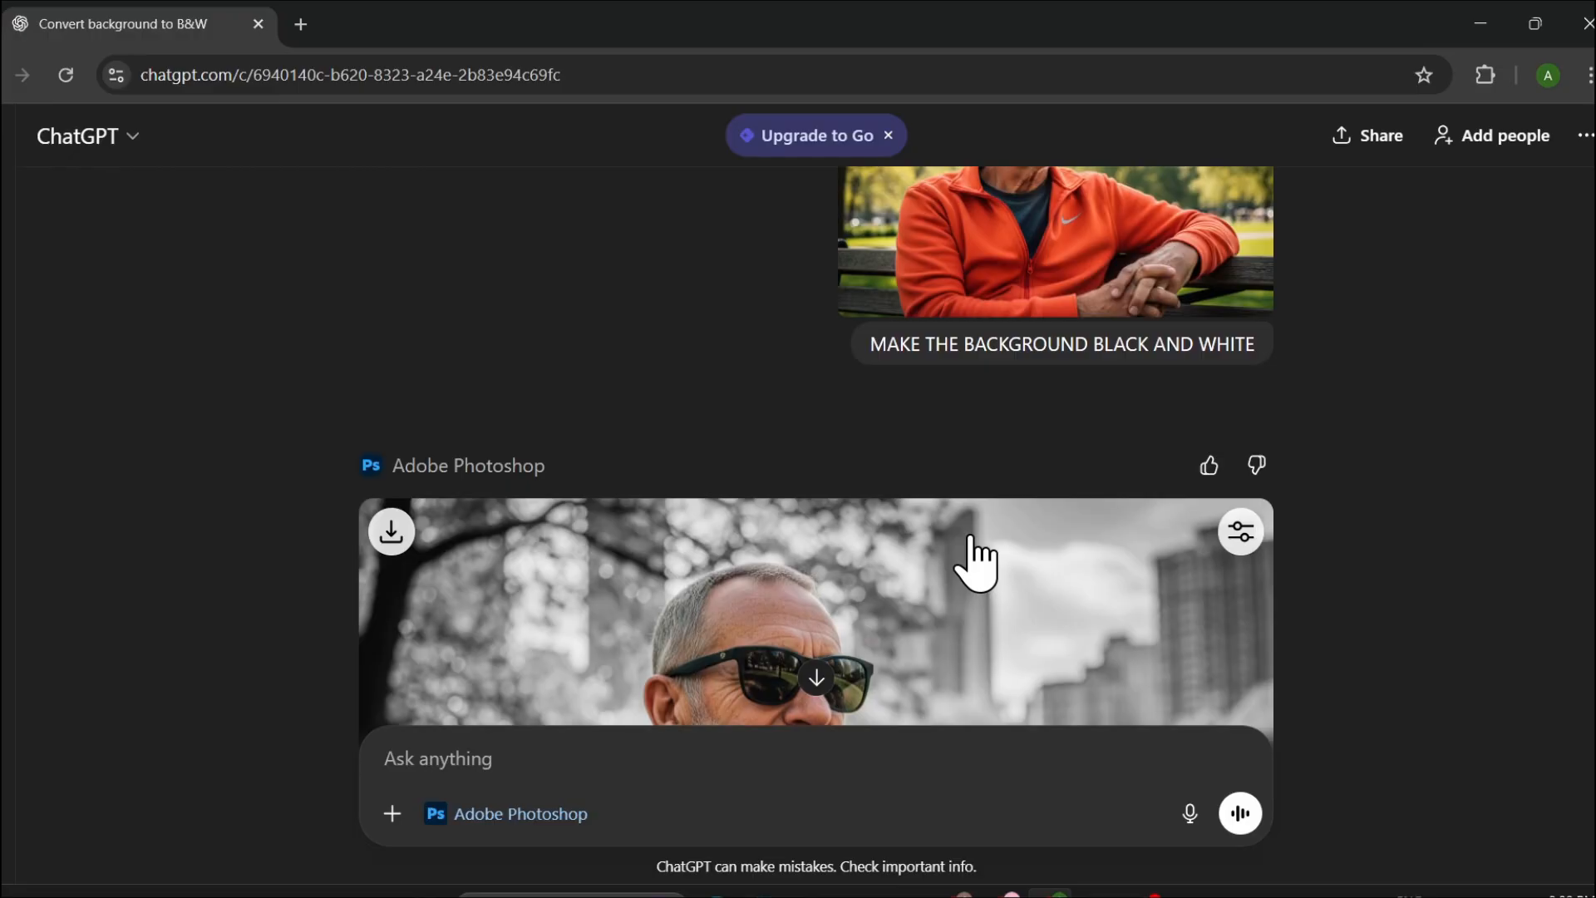
pyautogui.scroll(-3, 970, 536)
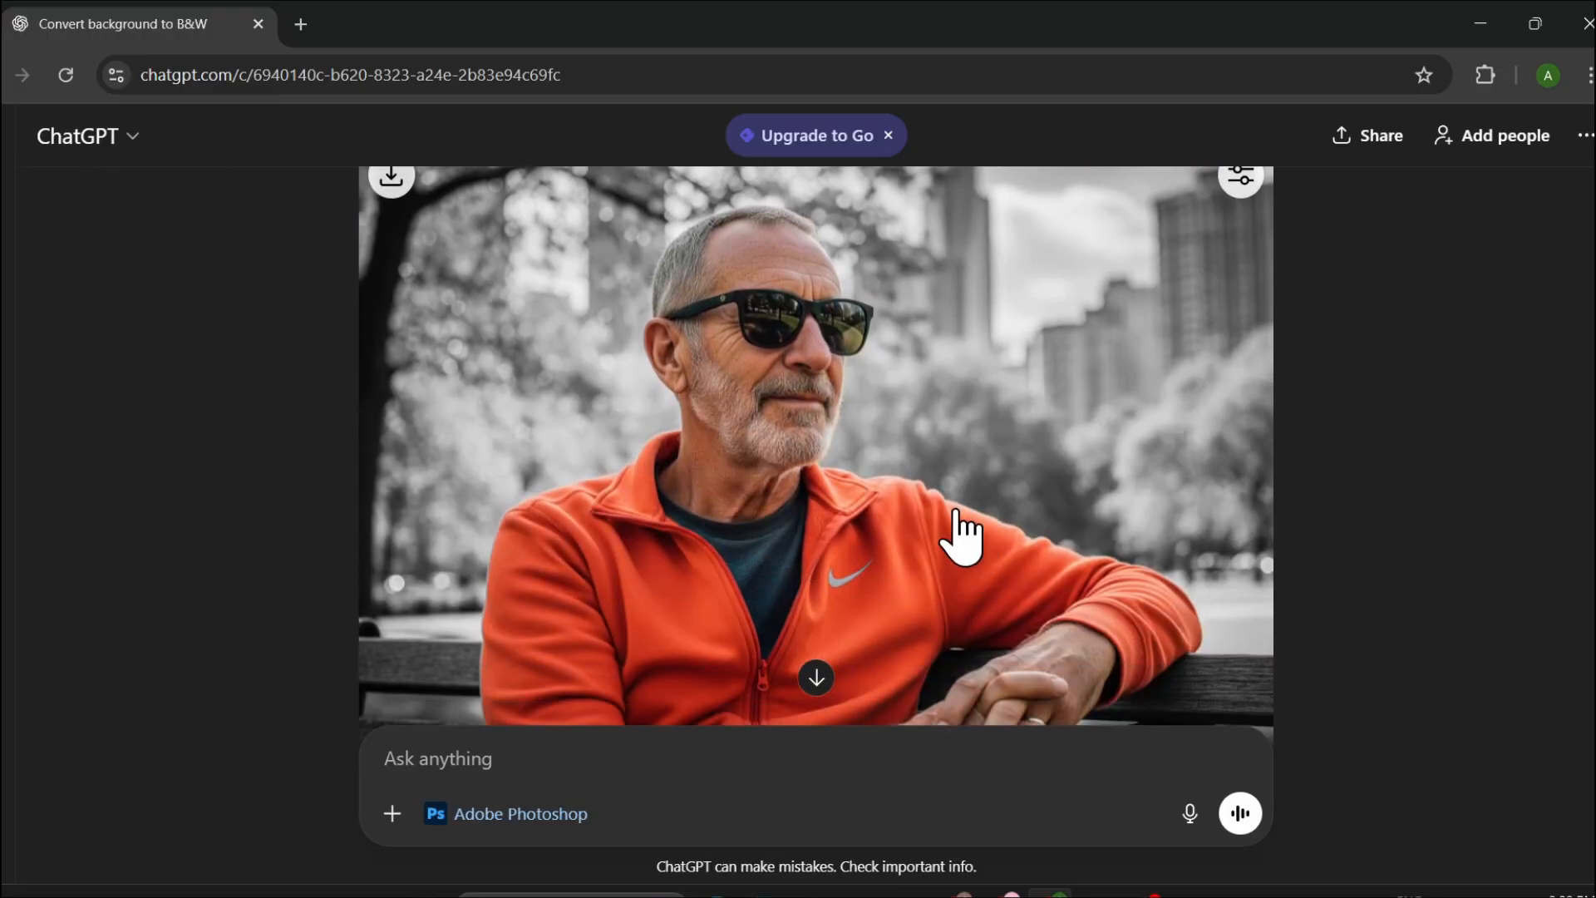
pyautogui.scroll(3, 968, 514)
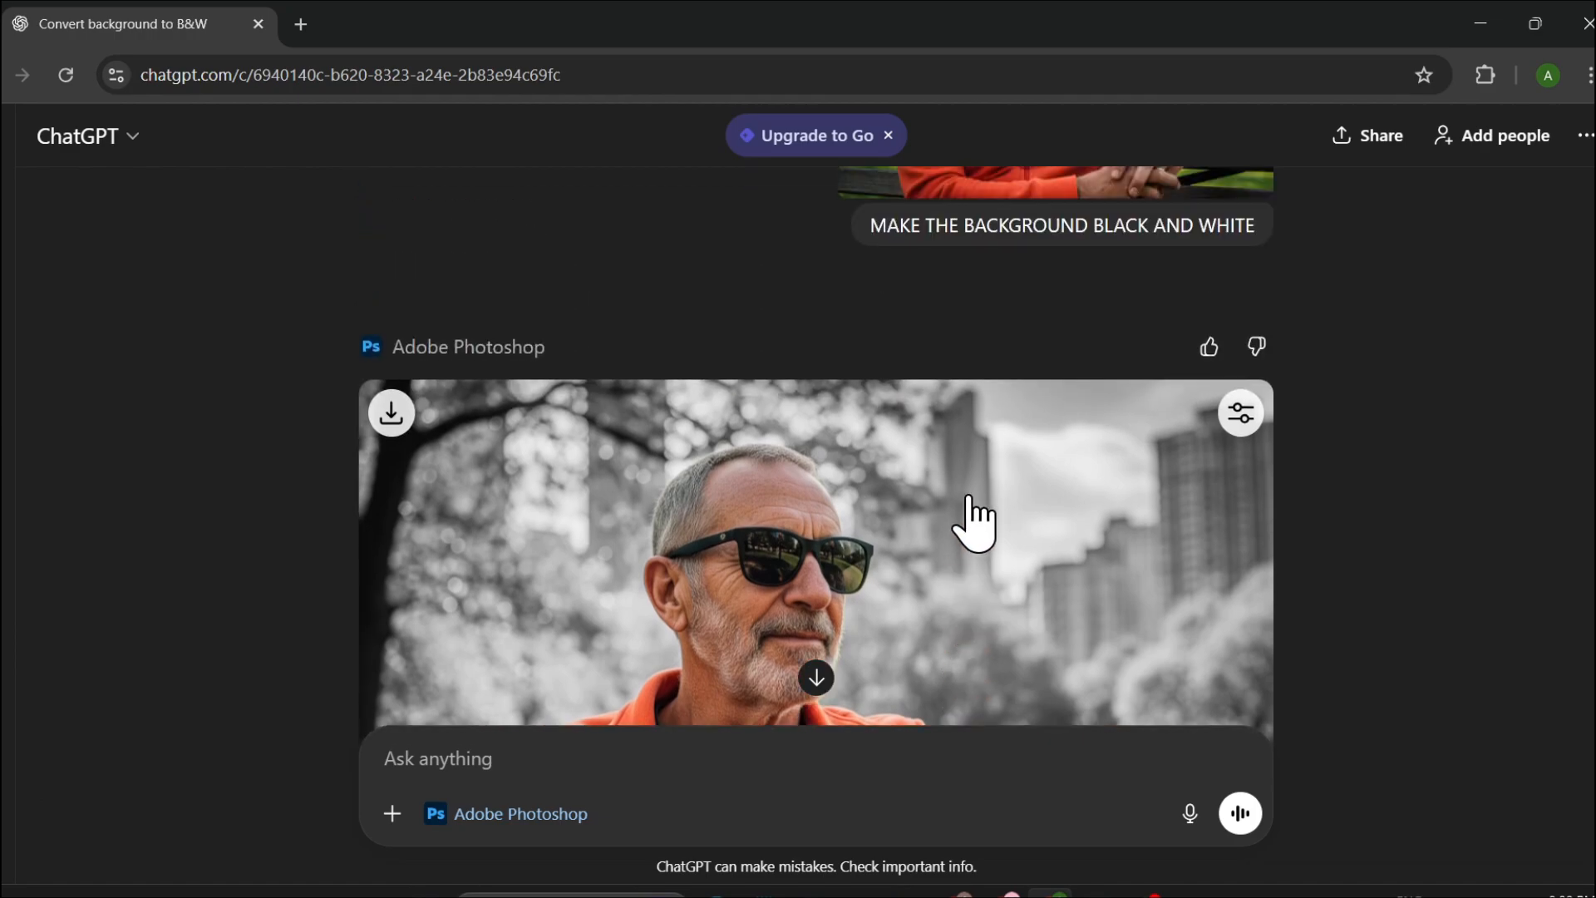
pyautogui.scroll(-2, 971, 519)
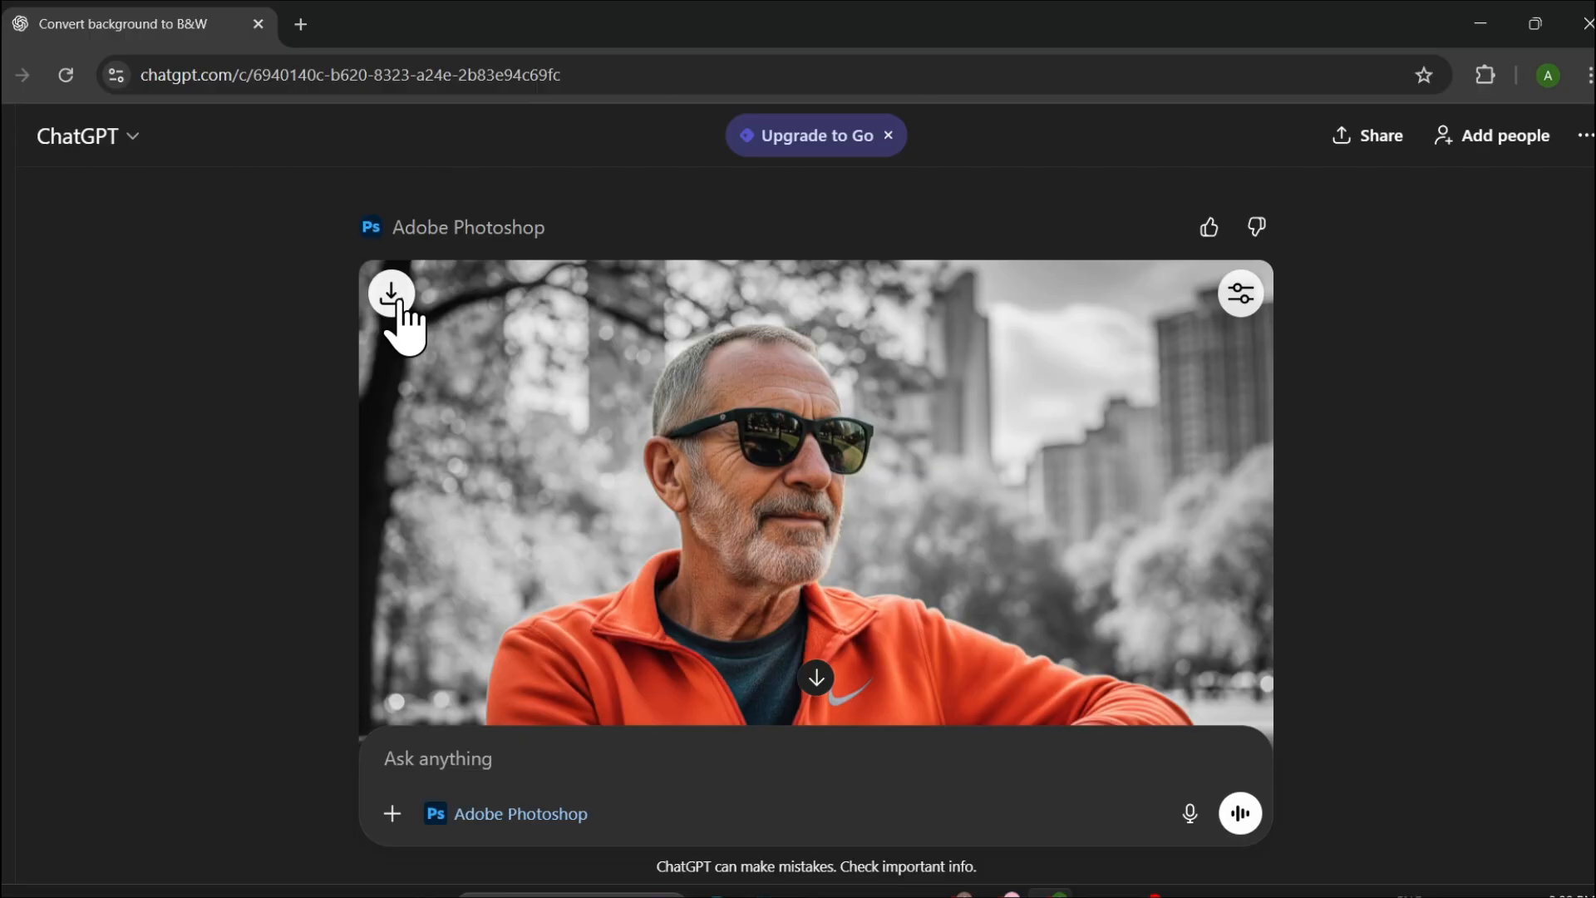
# Step: Open the edited photo's Gray (Black / White) settings and try the intensity, leaving it at 100%
pyautogui.click(1240, 292)
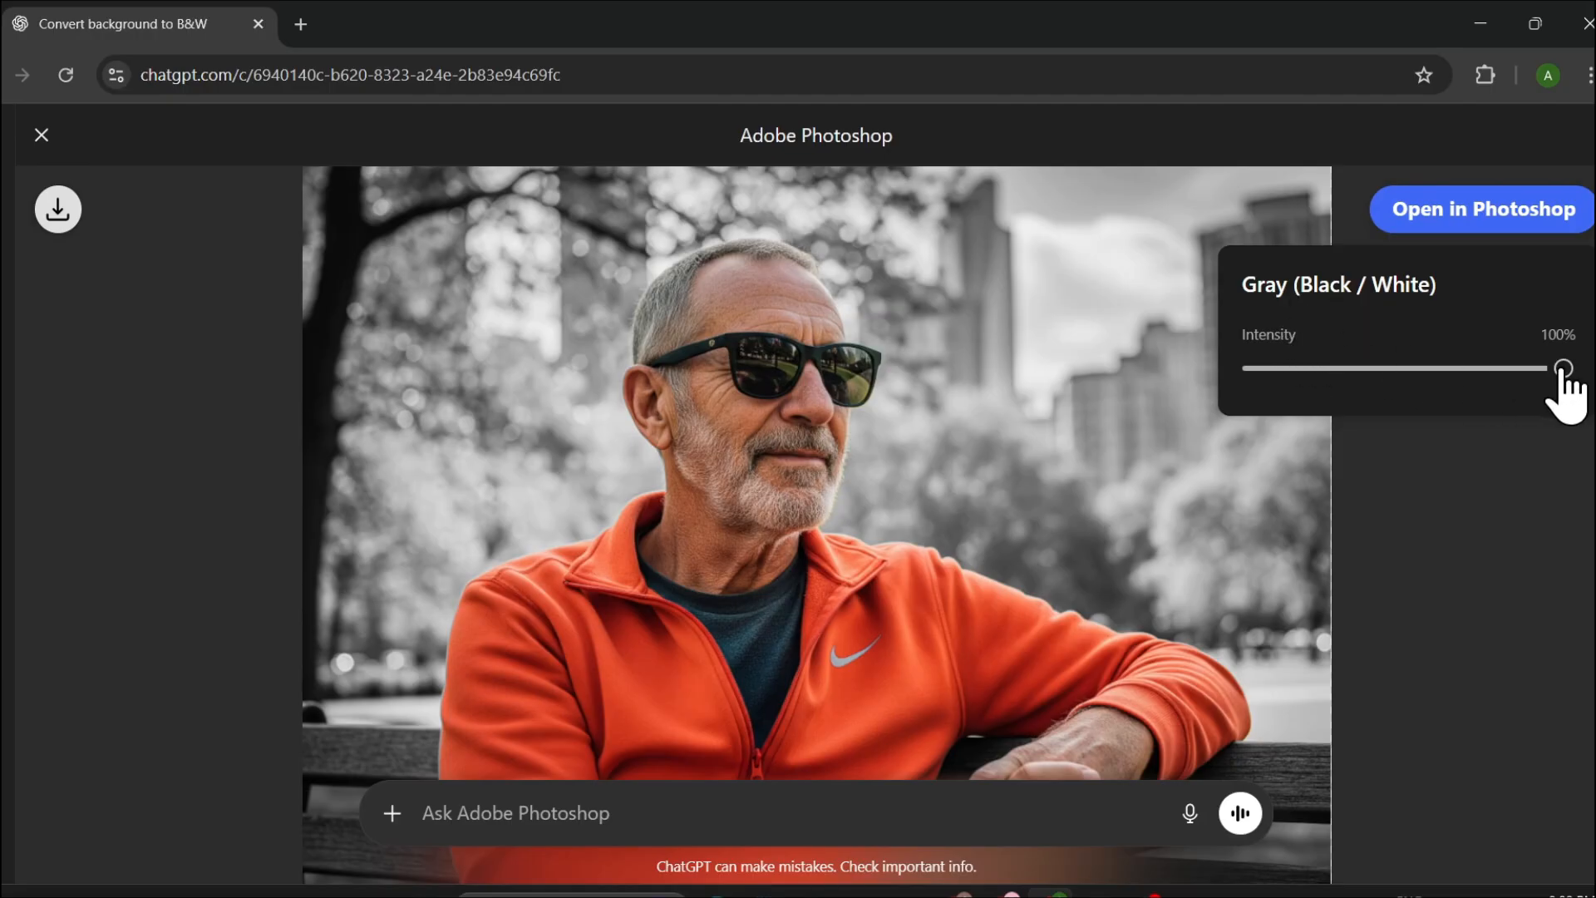
pyautogui.moveTo(1563, 369)
pyautogui.mouseDown()
pyautogui.moveTo(1222, 371)
pyautogui.moveTo(1563, 382)
pyautogui.mouseUp()
pyautogui.moveTo(1556, 370); pyautogui.dragTo(1578, 376)
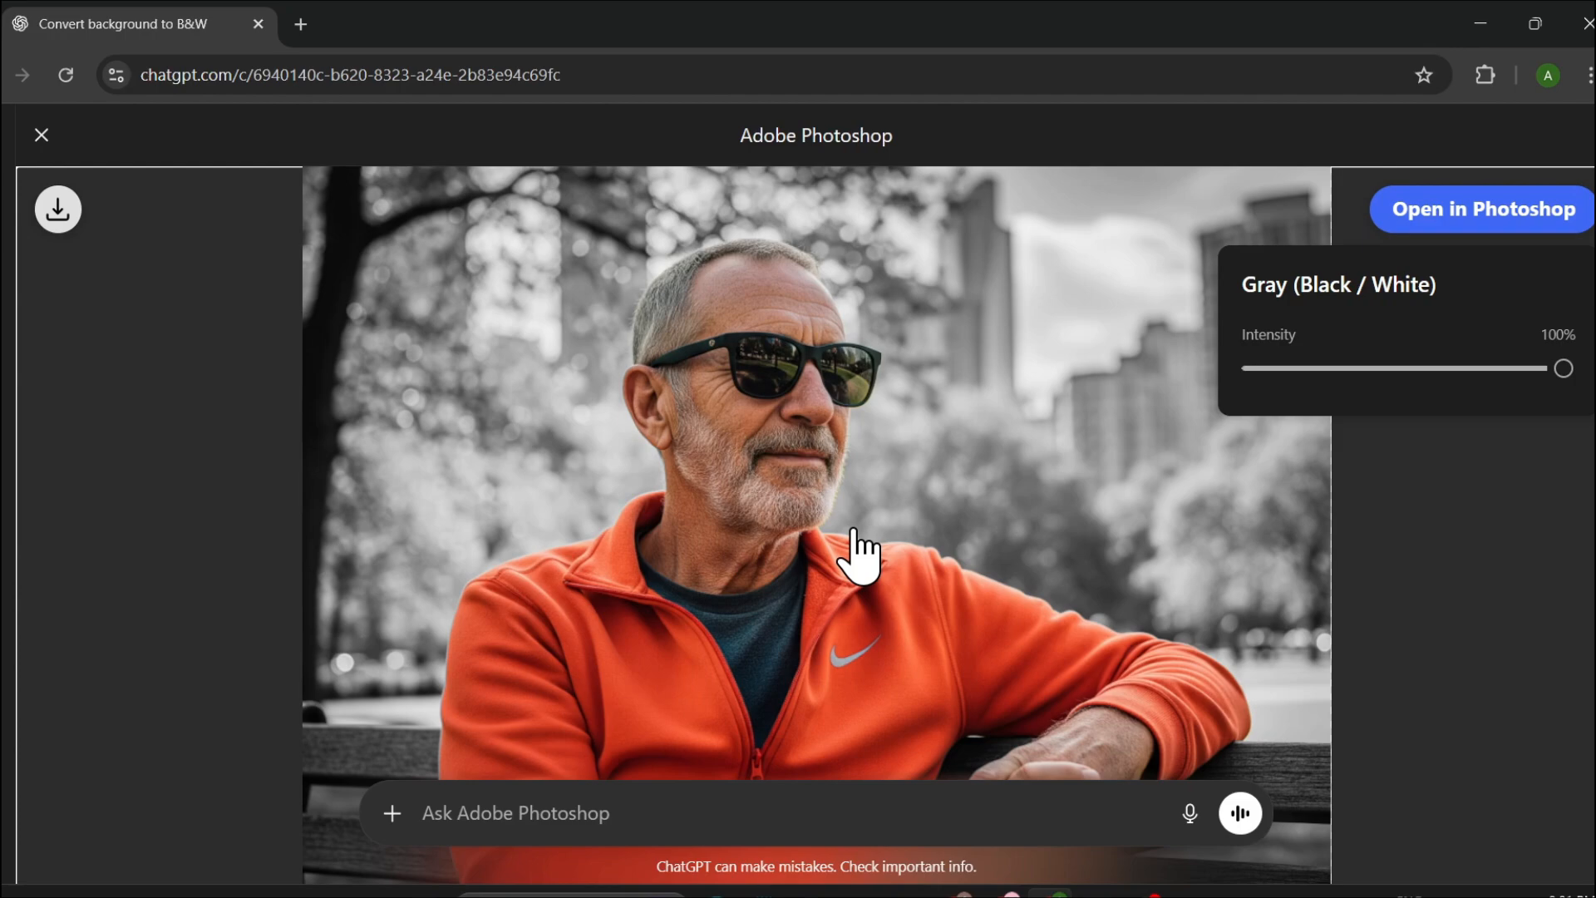
# Step: Request a sunglasses recolour with the prompt "MAKE HIS GLASS COLOR GREEN"
pyautogui.click(535, 814)
pyautogui.write('MAKE HIS GLASS COLOR GREEN')
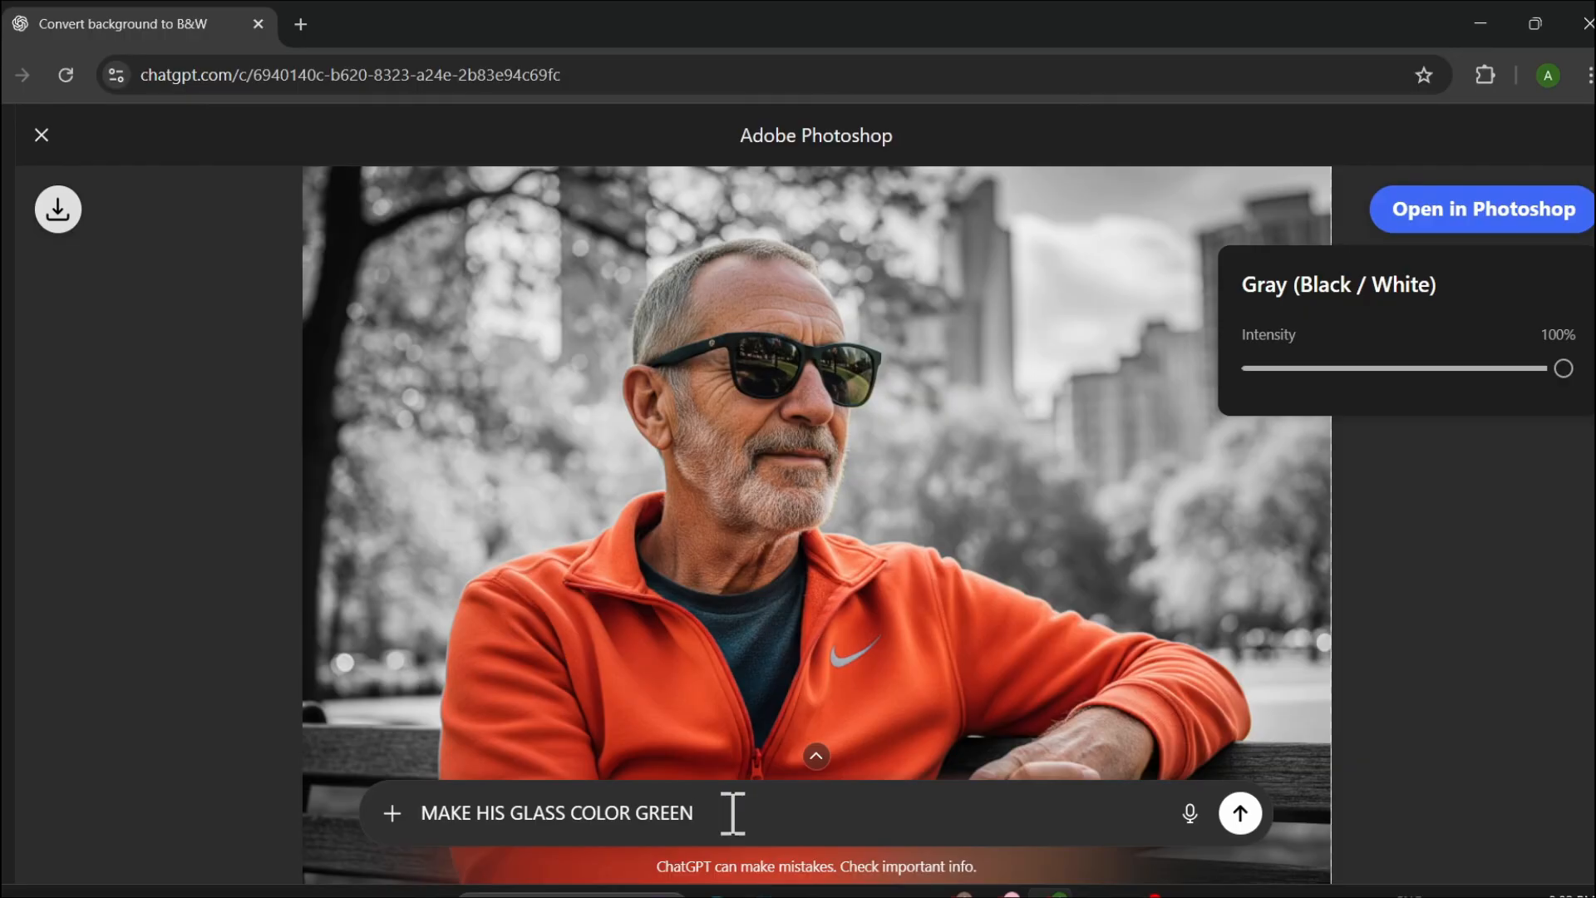
pyautogui.click(1241, 814)
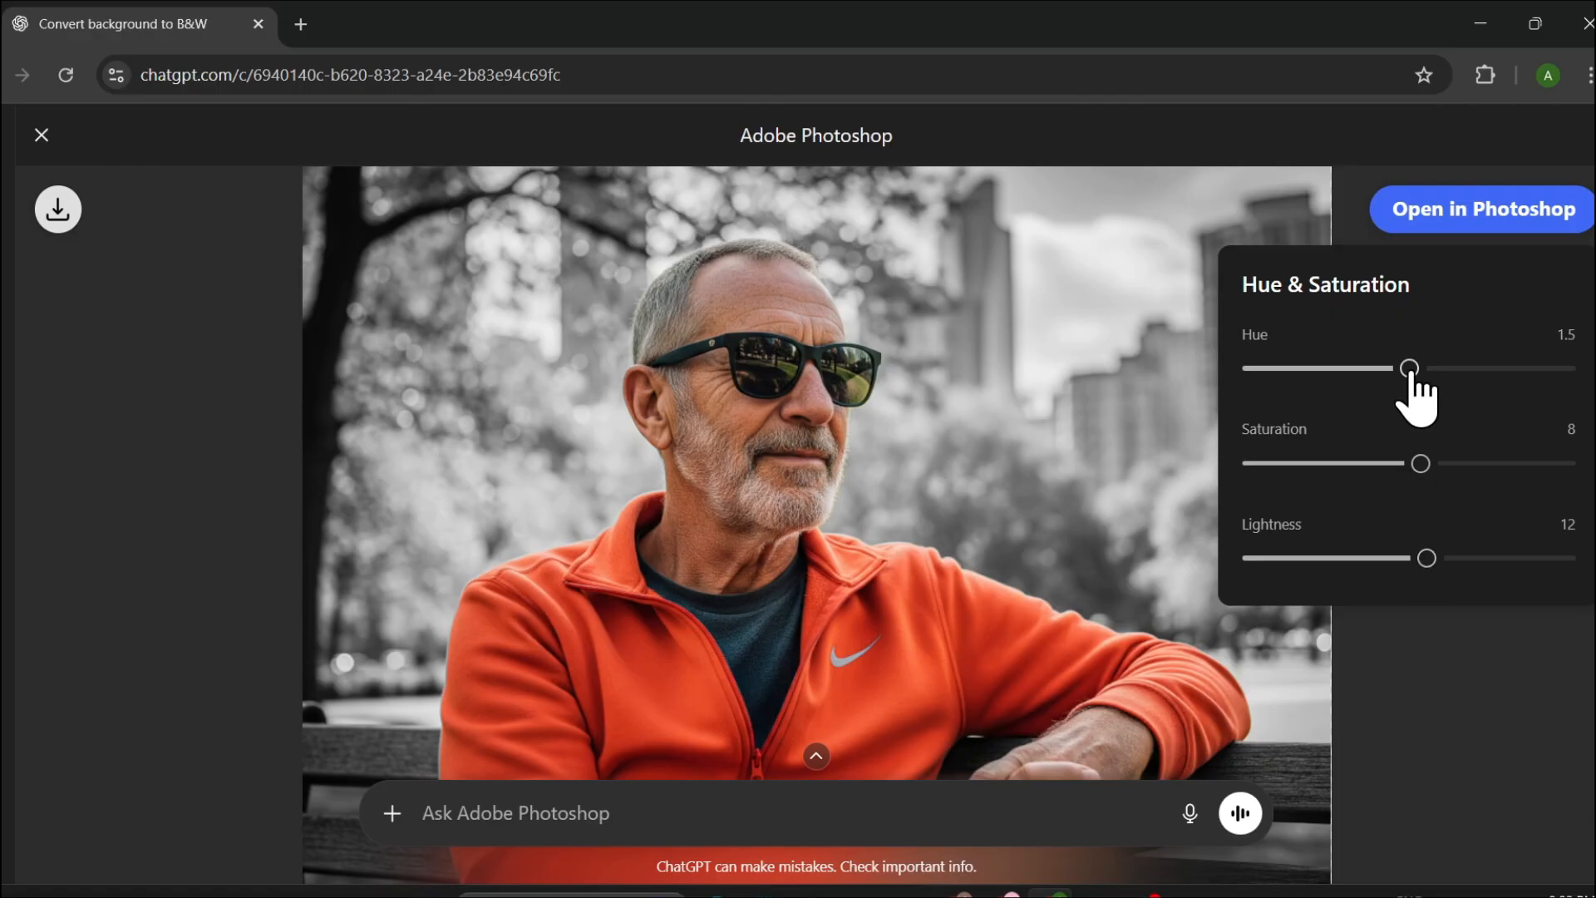
# Step: Set the sunglasses' hue to 91.64, saturation to 90.91 and lightness to 20.26
pyautogui.moveTo(1412, 373); pyautogui.dragTo(1377, 395)
pyautogui.moveTo(1406, 393)
pyautogui.mouseDown()
pyautogui.moveTo(1512, 393)
pyautogui.moveTo(1285, 402)
pyautogui.moveTo(1388, 405)
pyautogui.mouseUp()
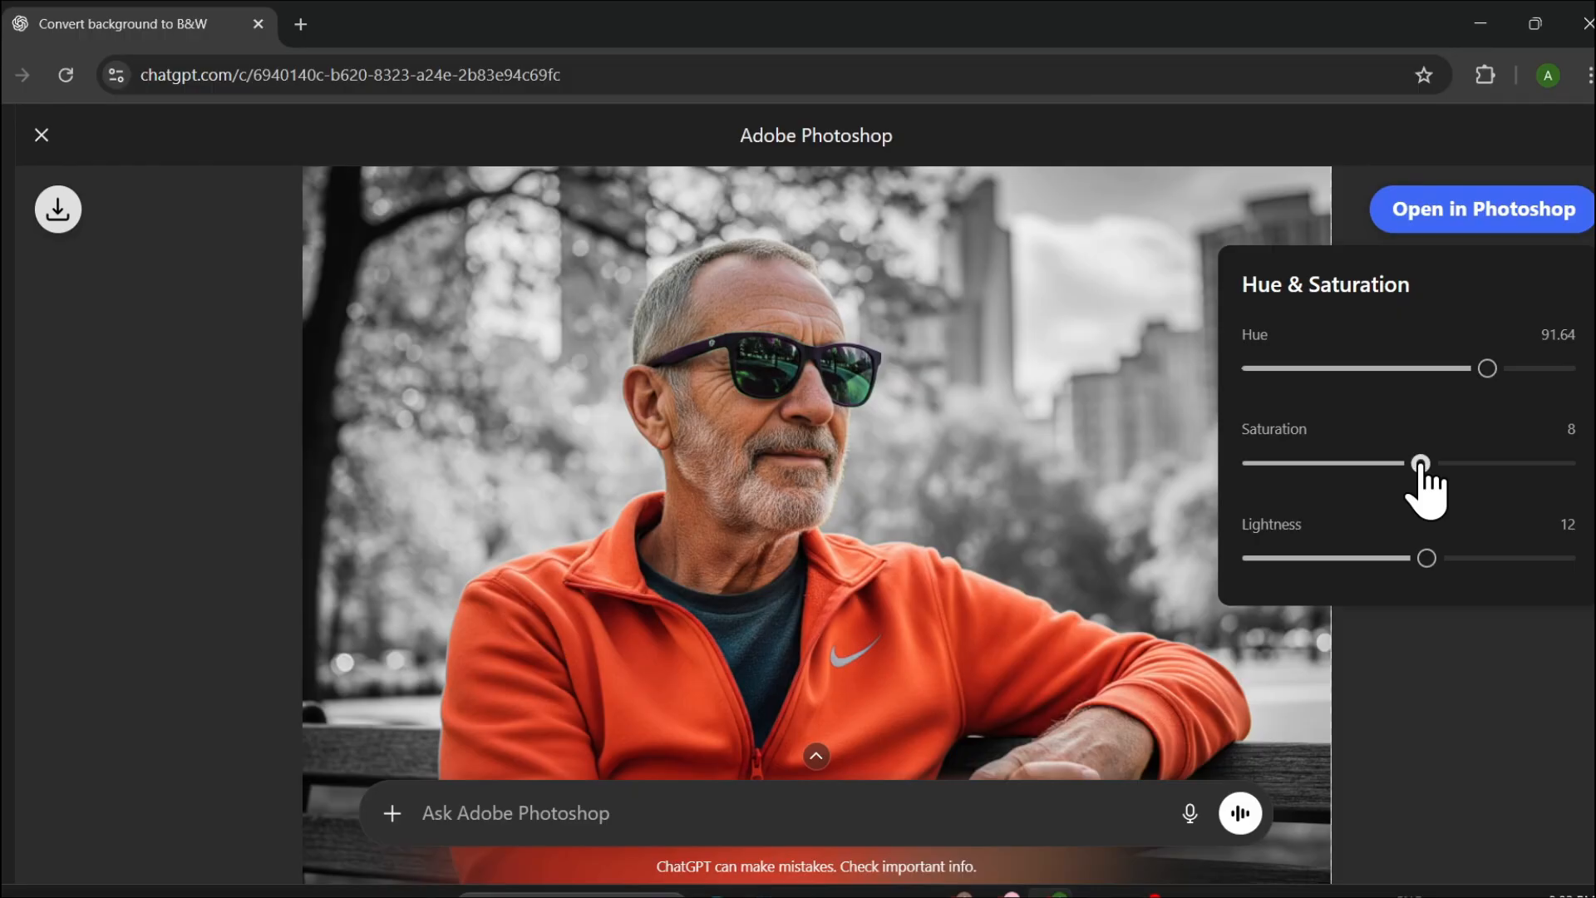
pyautogui.moveTo(1421, 463); pyautogui.dragTo(1549, 463)
pyautogui.moveTo(1427, 558)
pyautogui.mouseDown()
pyautogui.moveTo(1406, 558)
pyautogui.moveTo(1497, 559)
pyautogui.moveTo(1364, 559)
pyautogui.moveTo(1469, 561)
pyautogui.moveTo(1441, 561)
pyautogui.mouseUp()
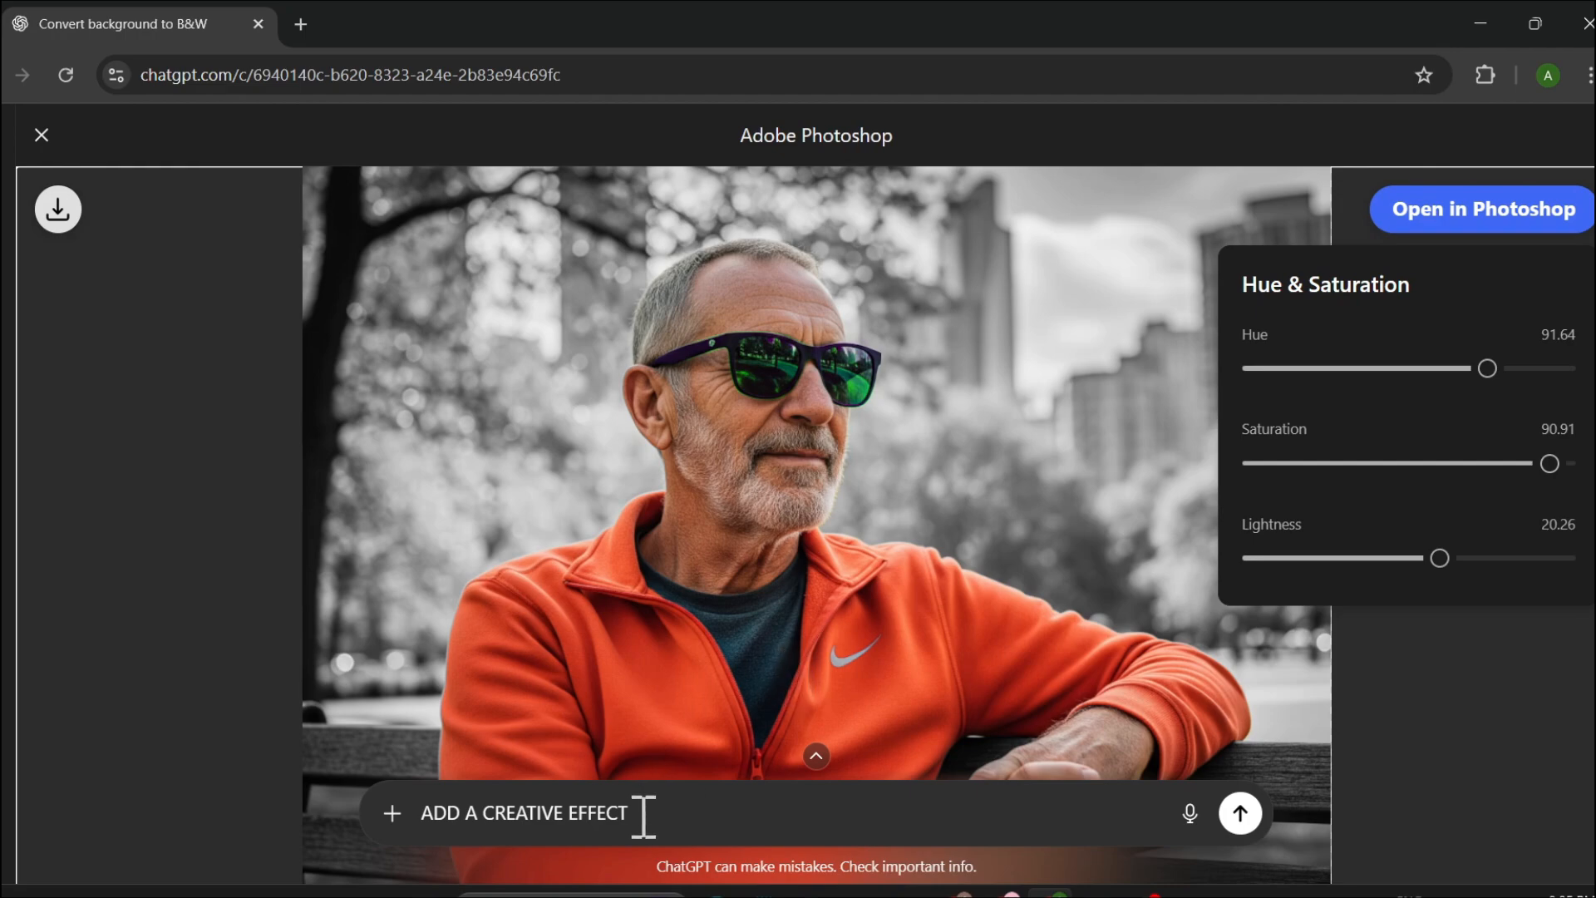
# Step: Send the prompt "ADD A CREATIVE EFFECT" and read the reply's fine-tuning tips and alternative effects
pyautogui.click(1240, 813)
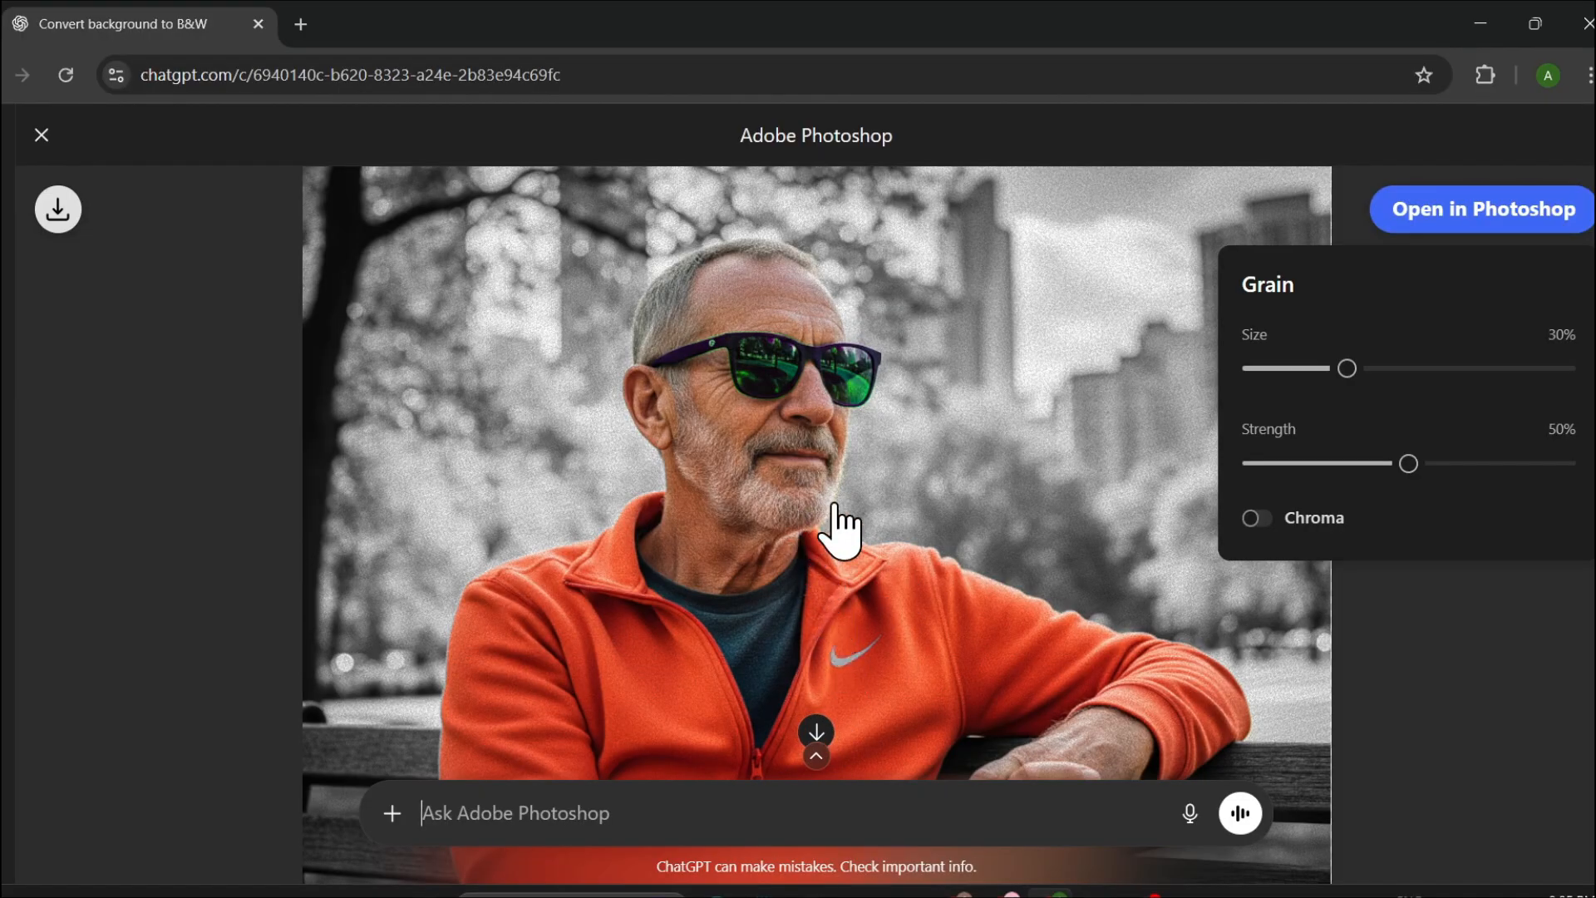
pyautogui.click(816, 755)
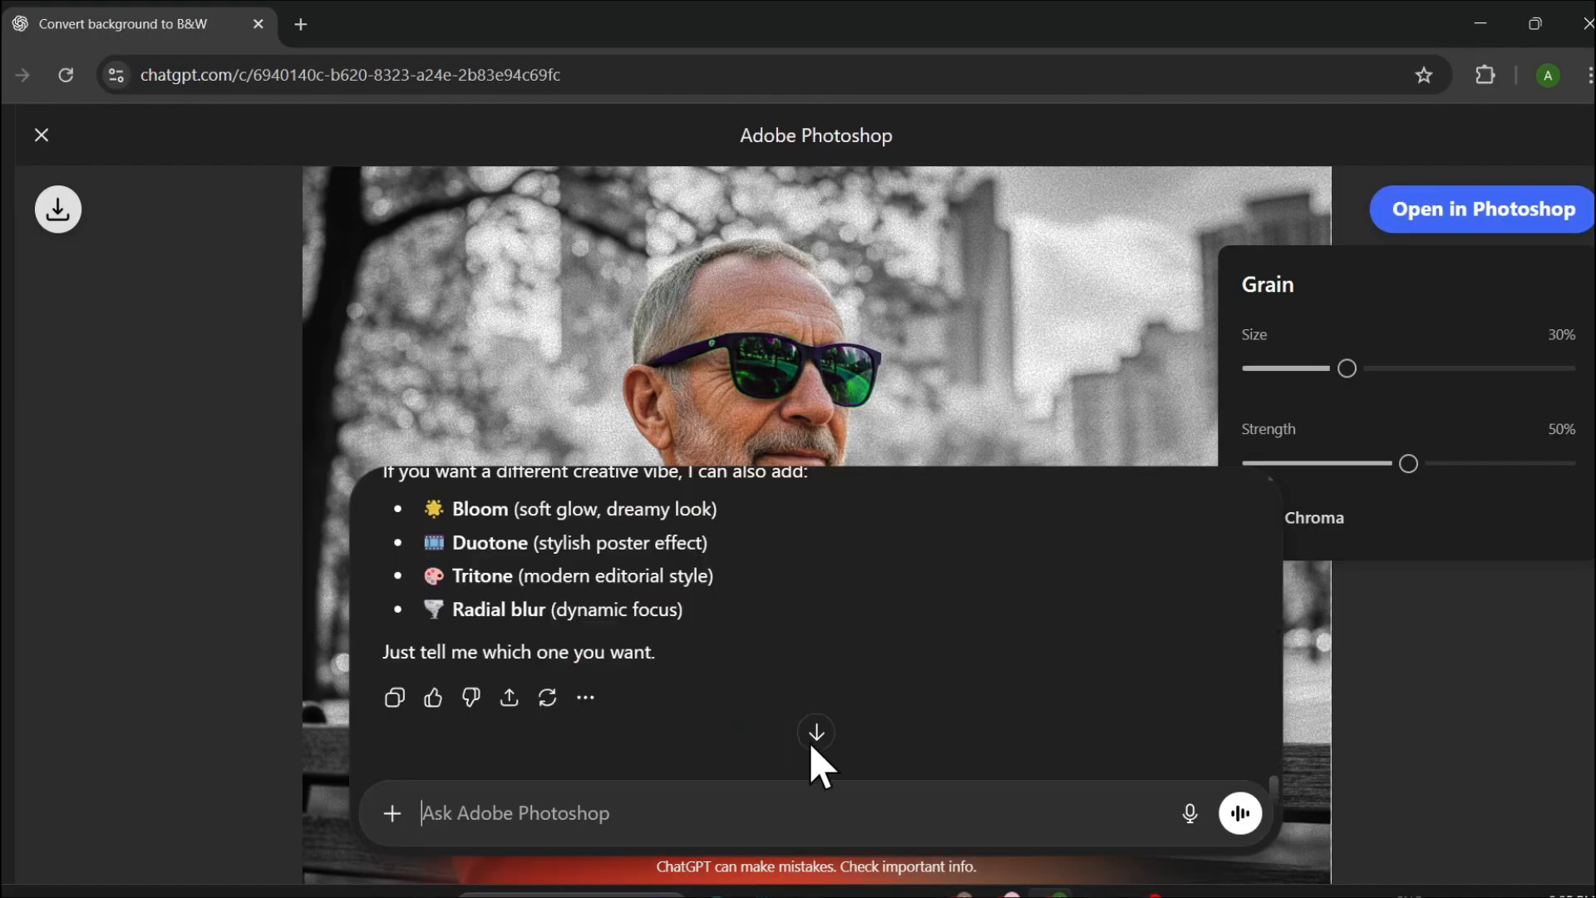
pyautogui.scroll(5, 667, 663)
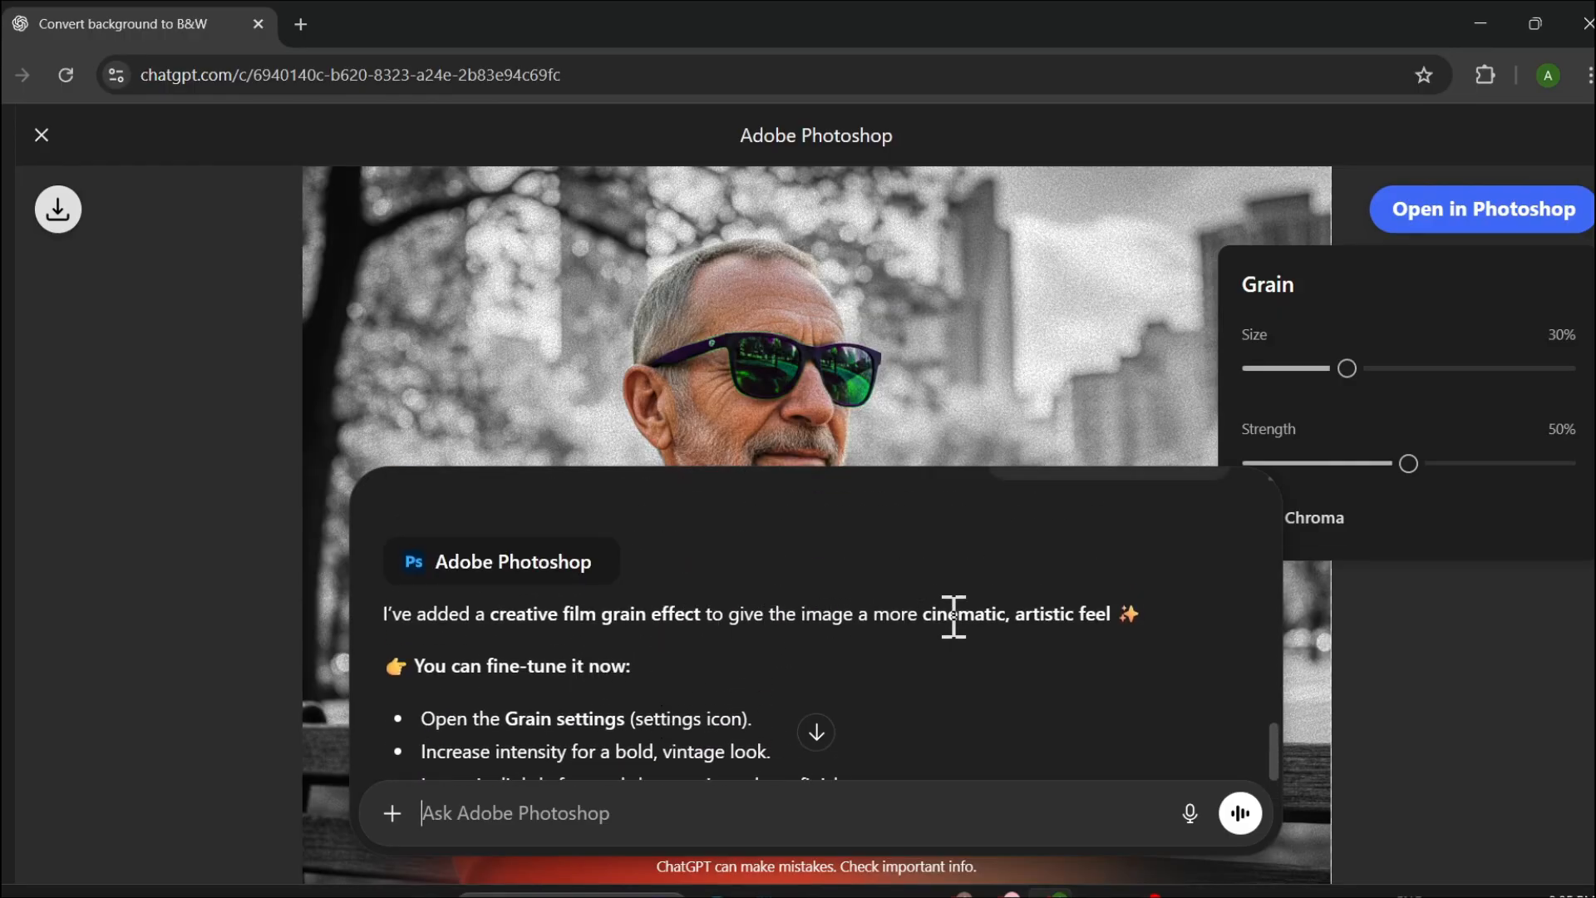
pyautogui.scroll(-2, 699, 665)
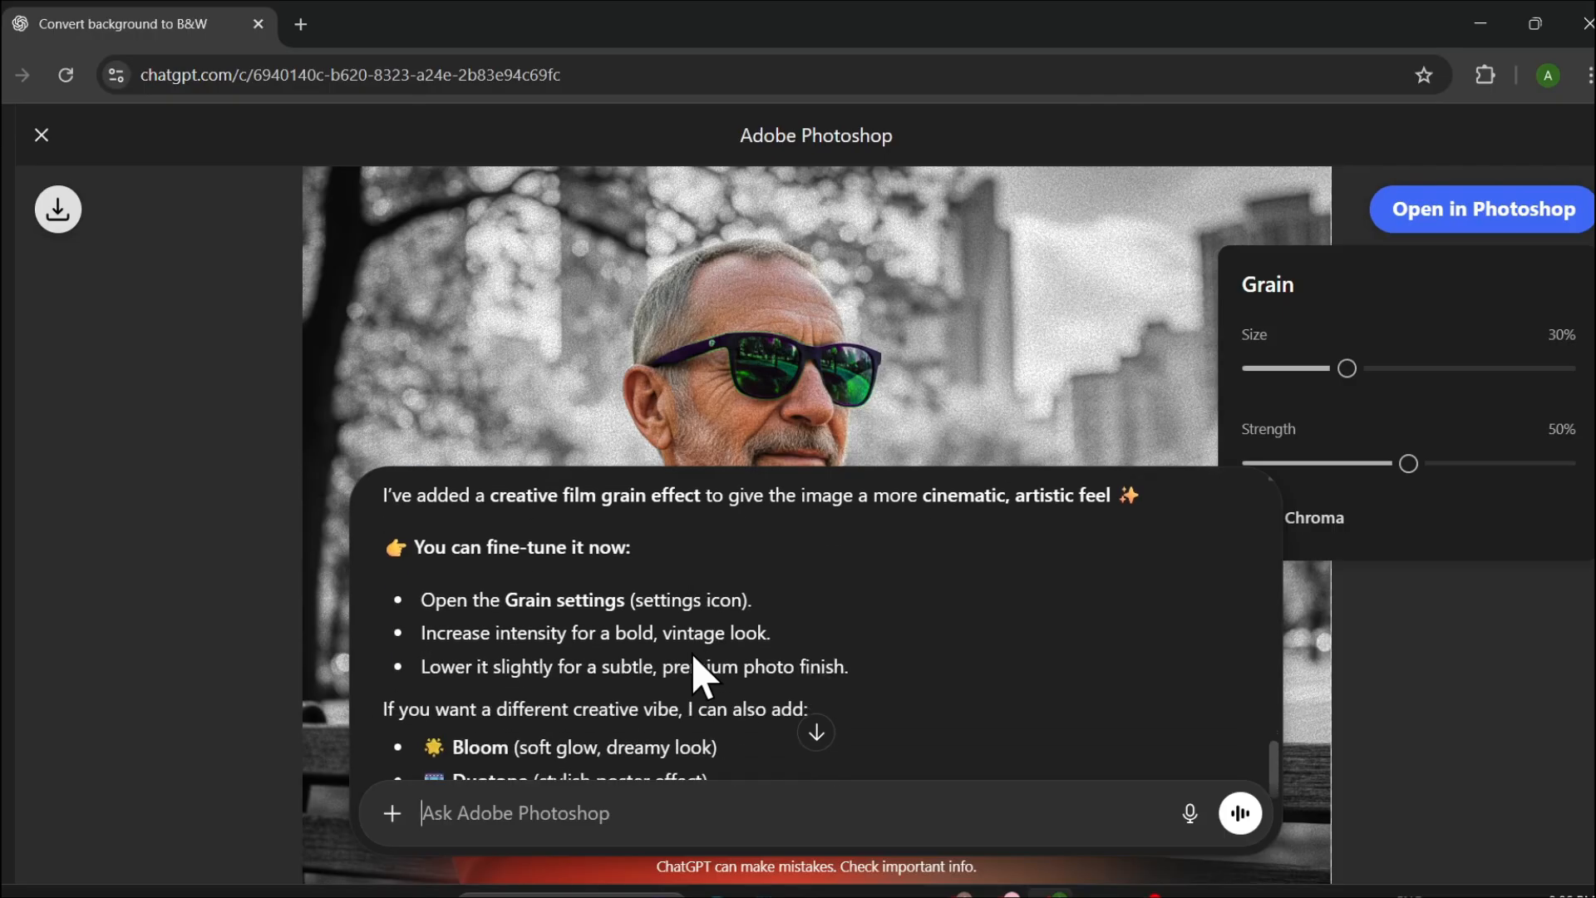
pyautogui.scroll(-3, 707, 653)
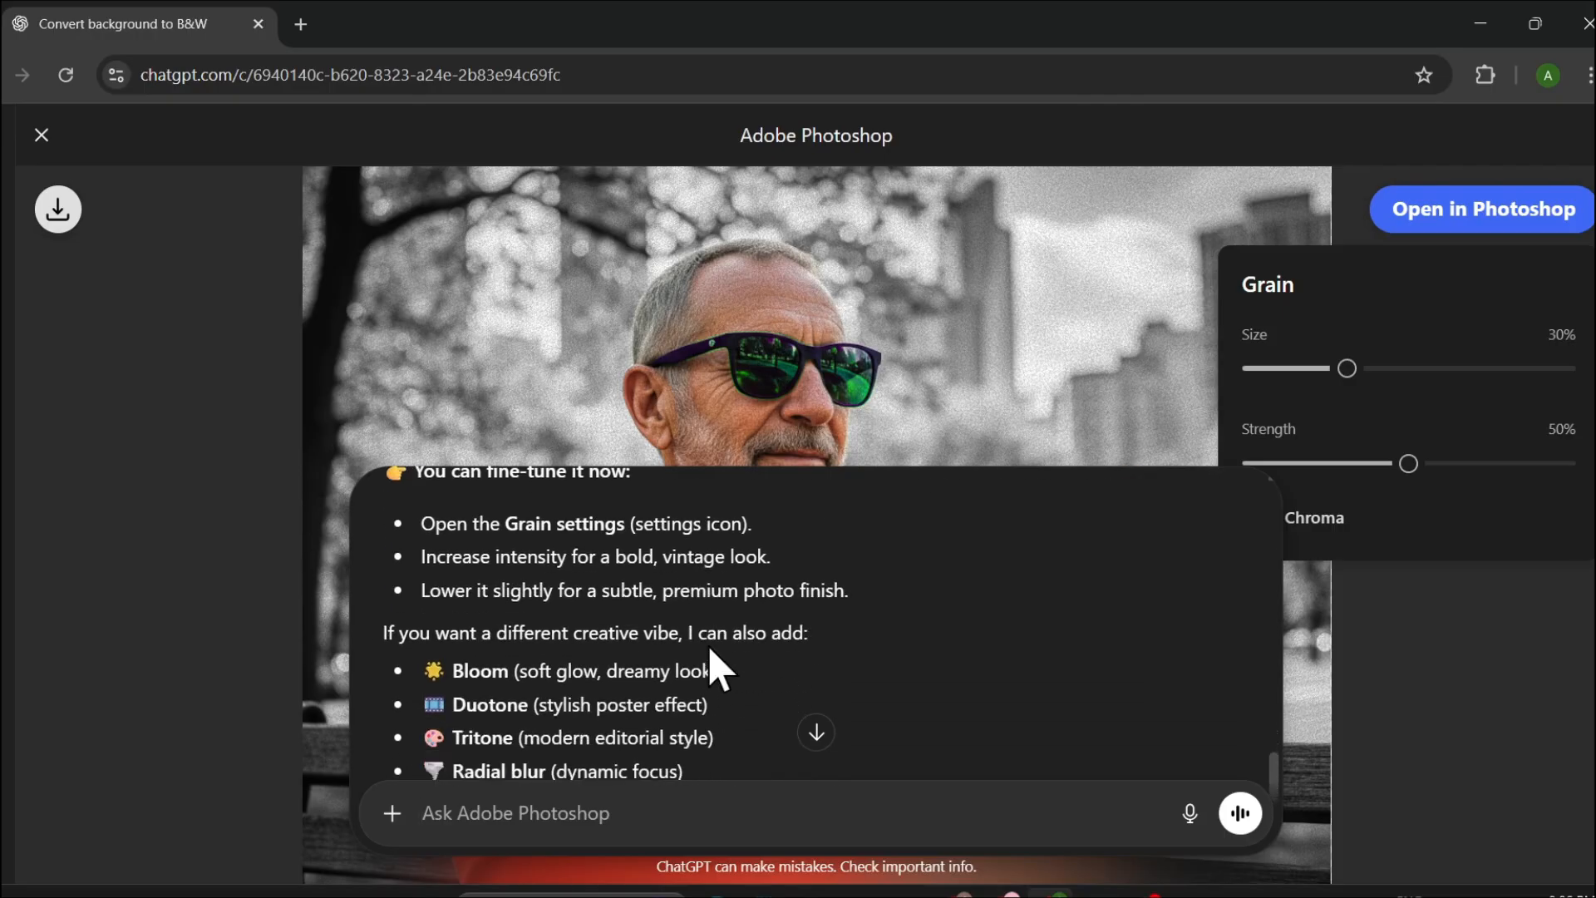
# Step: Set the photo's grain size to 33% and grain strength to 54%
pyautogui.moveTo(1361, 373)
pyautogui.mouseDown()
pyautogui.moveTo(1484, 374)
pyautogui.moveTo(1305, 375)
pyautogui.moveTo(1356, 375)
pyautogui.mouseUp()
pyautogui.moveTo(1411, 465)
pyautogui.mouseDown()
pyautogui.moveTo(1488, 465)
pyautogui.moveTo(1369, 474)
pyautogui.moveTo(1443, 473)
pyautogui.moveTo(1424, 472)
pyautogui.mouseUp()
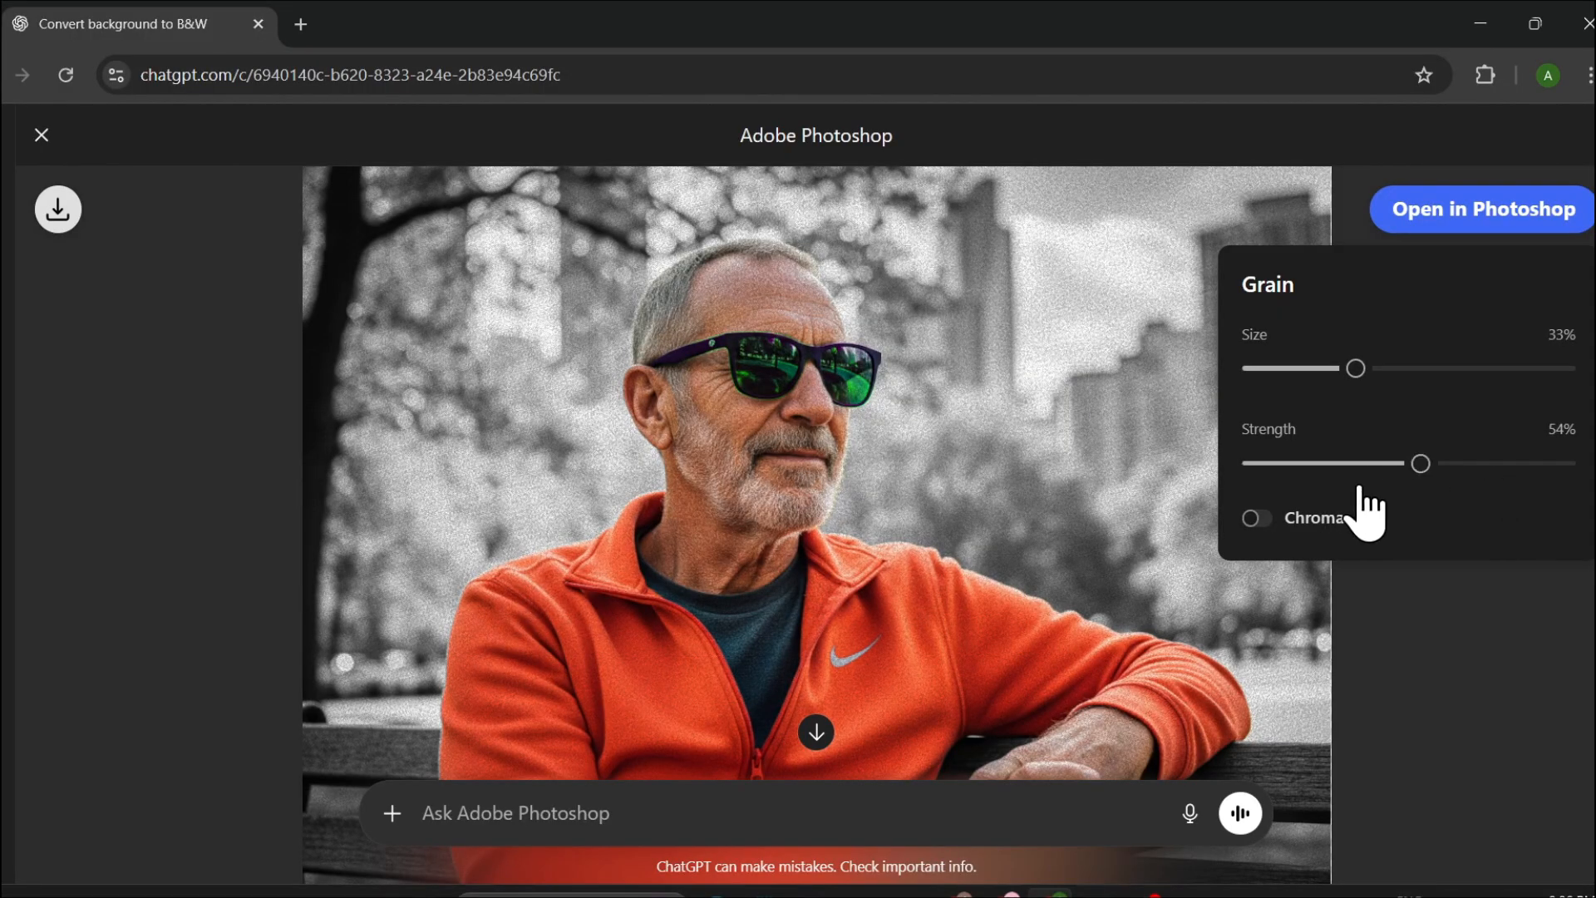
# Step: Turn on Chroma for the photo's grain effect and leave the grain settings
pyautogui.click(1264, 519)
pyautogui.click(1256, 519)
pyautogui.click(1274, 518)
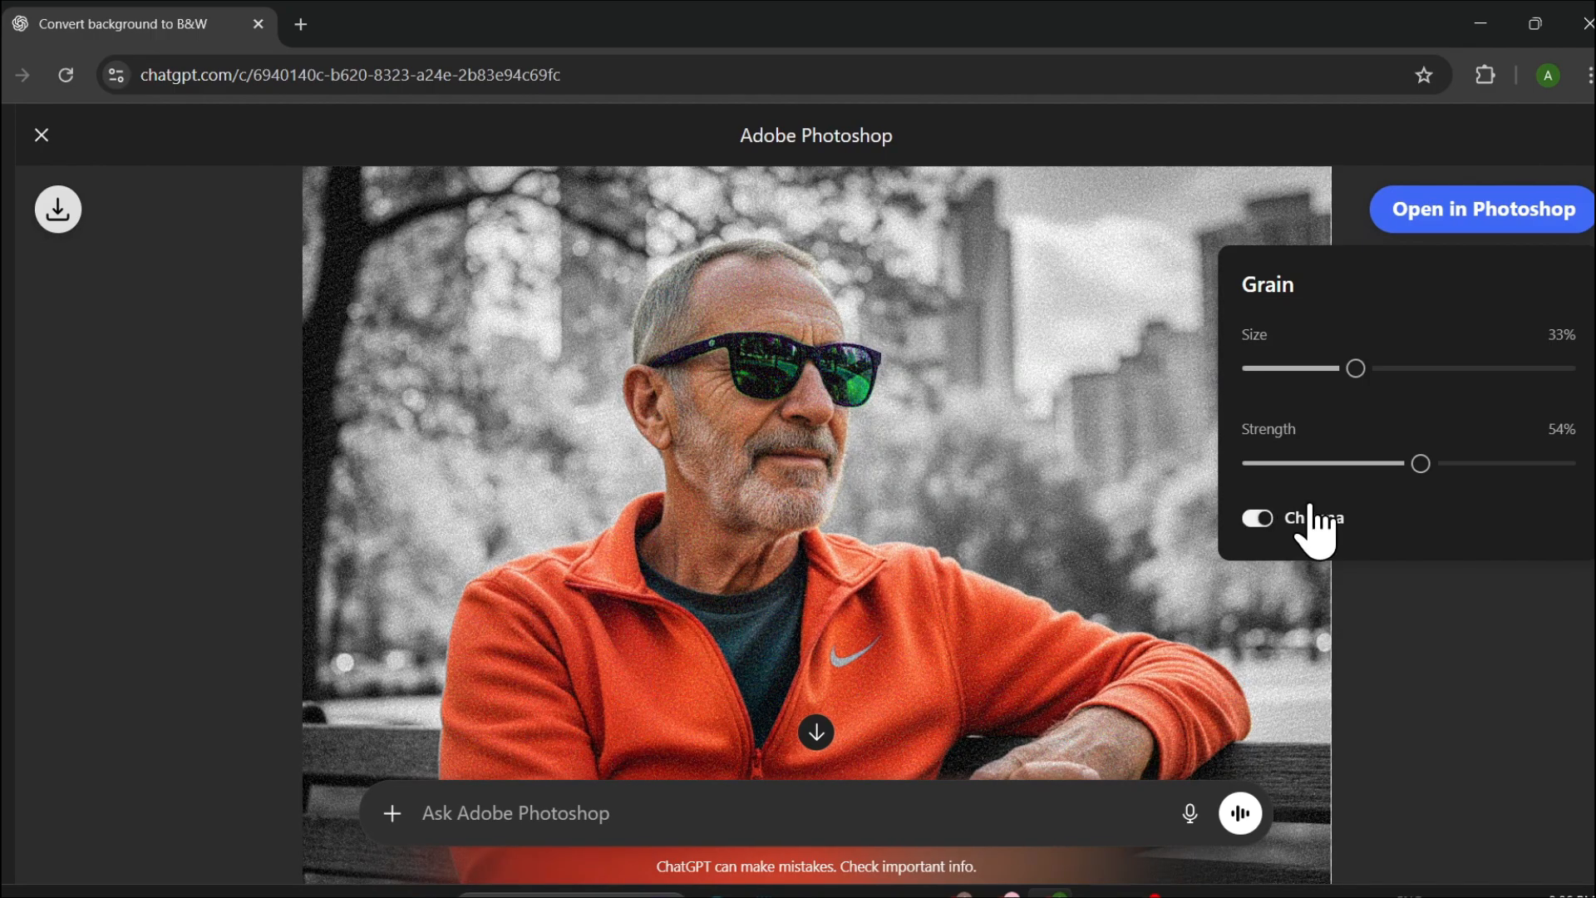
pyautogui.click(1489, 466)
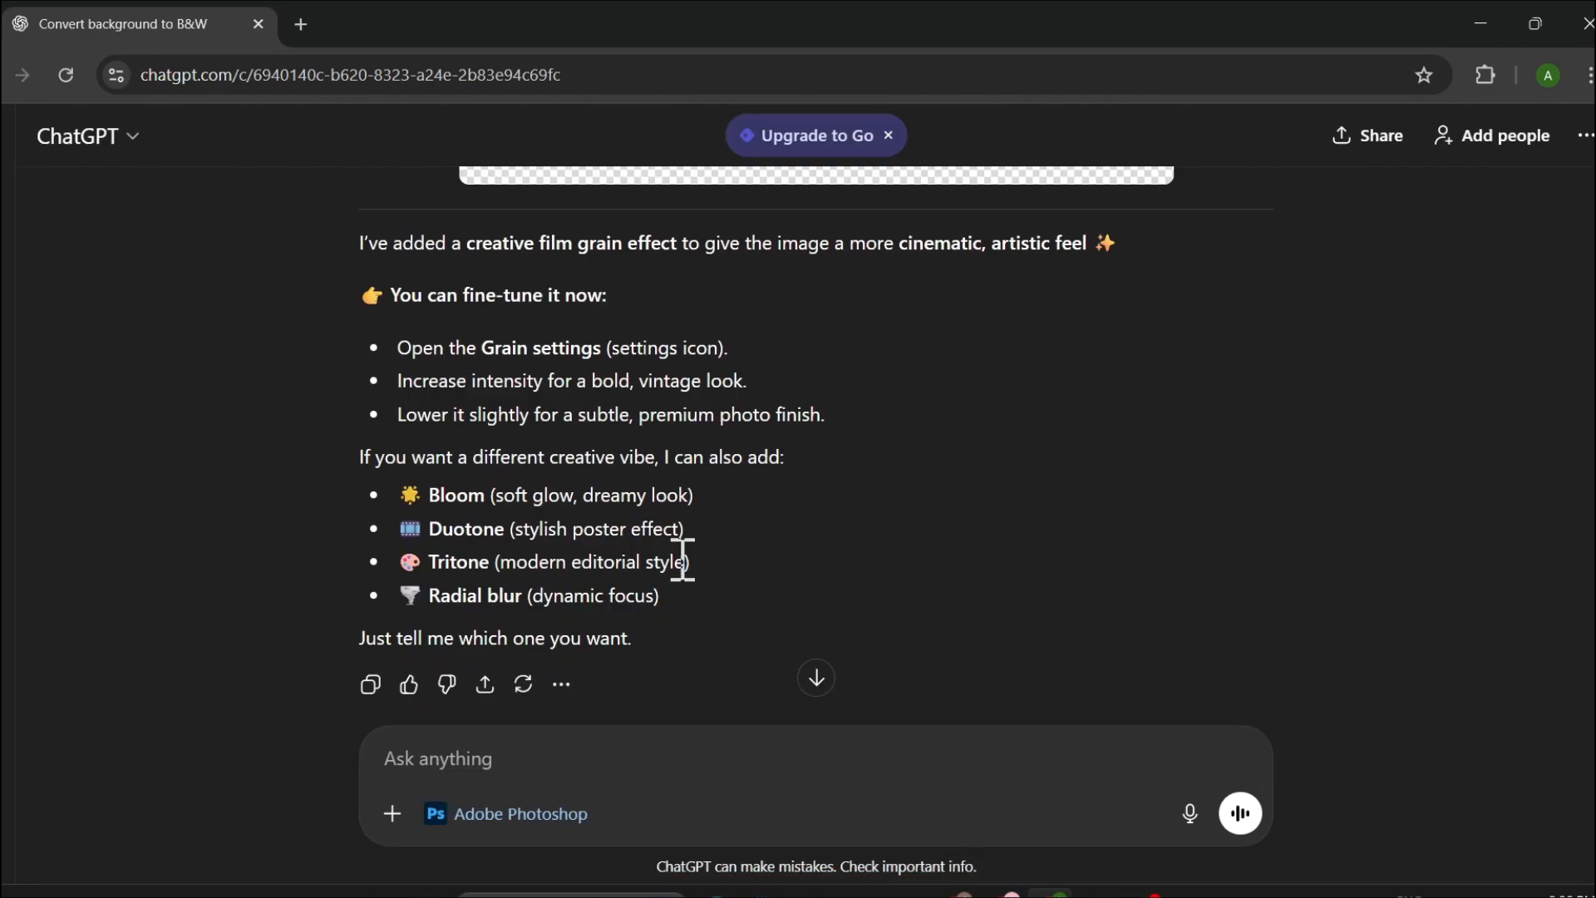
# Step: Read the suggested alternative effects, send the prompt "REMOVE THE FILM GRAIN EFFECT" and set the sunglasses' hue to -52.36
pyautogui.scroll(1, 683, 563)
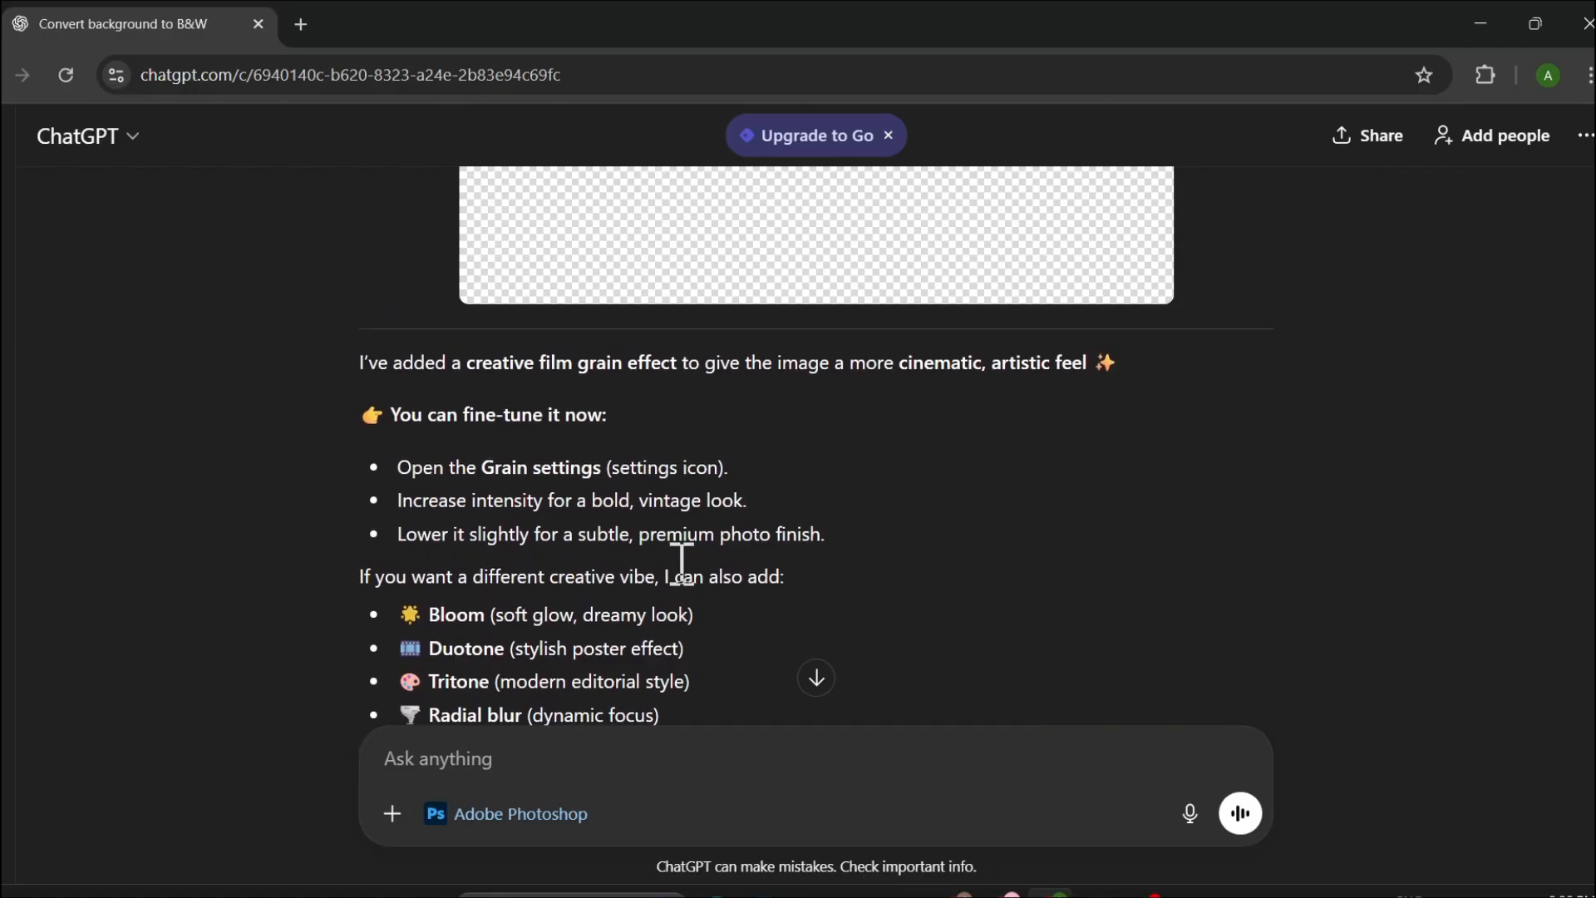
pyautogui.scroll(-1, 597, 524)
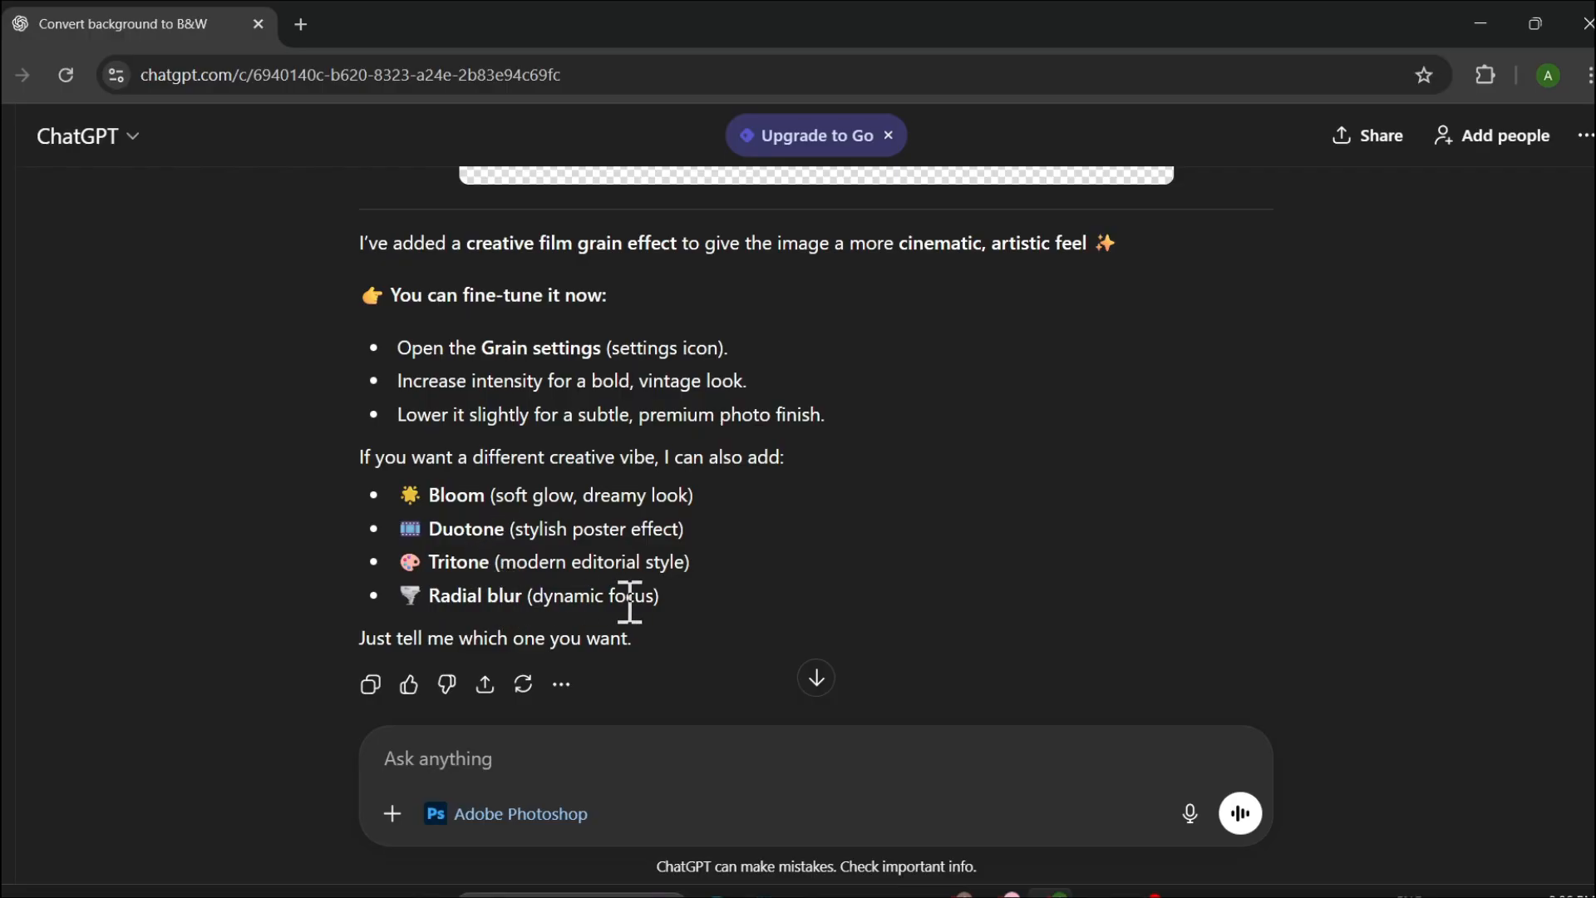
pyautogui.scroll(5, 644, 599)
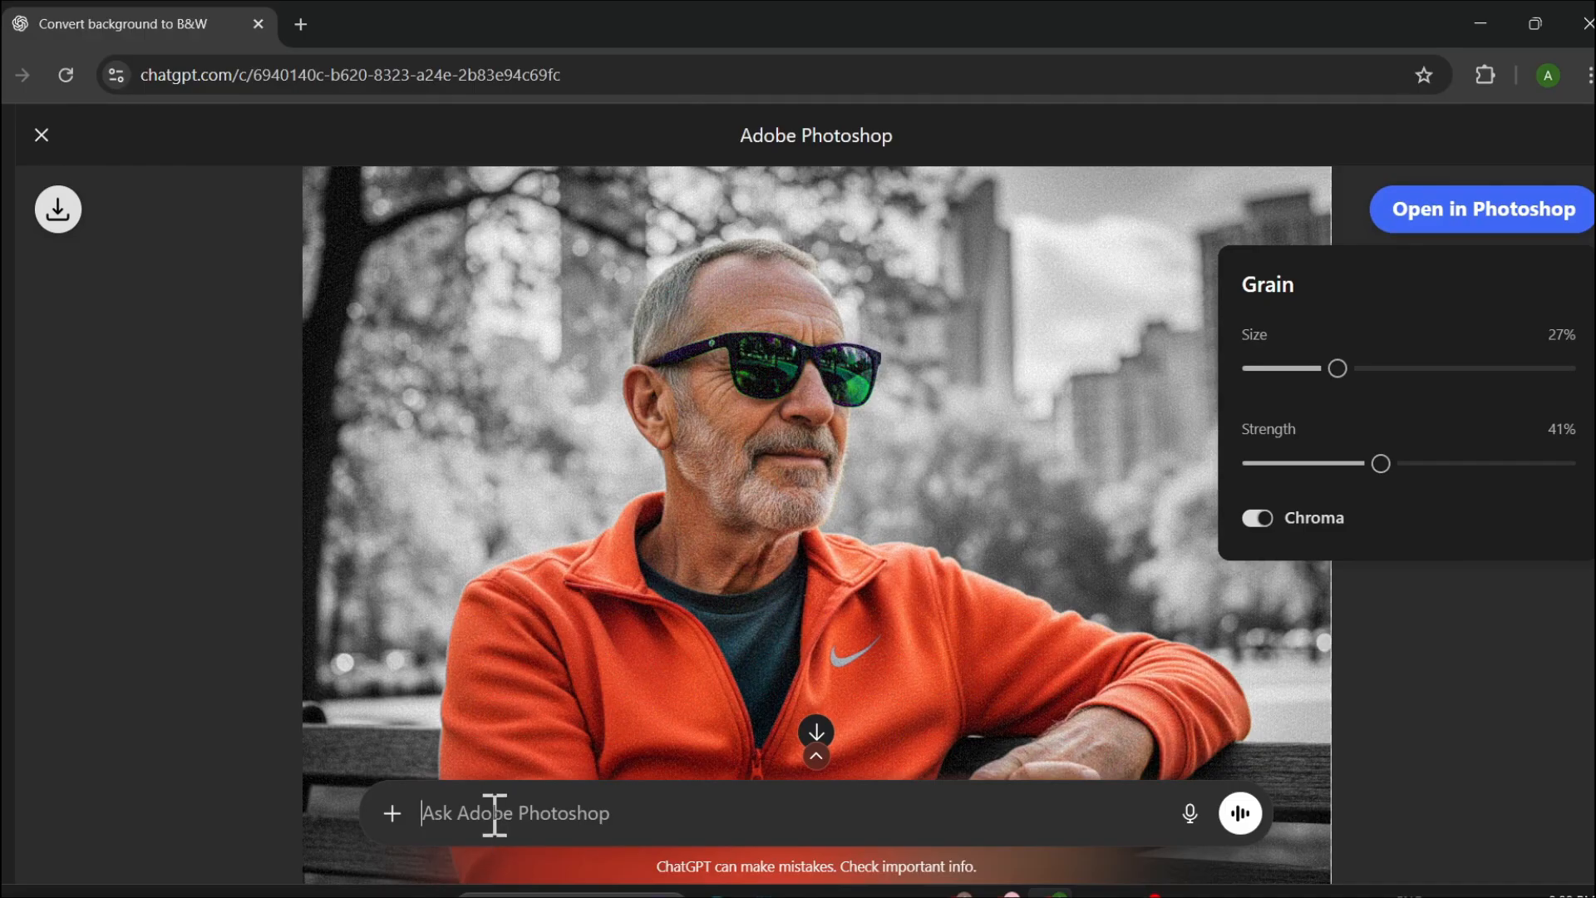
pyautogui.write('REMOVE THE FILM GRAIN EFFECT')
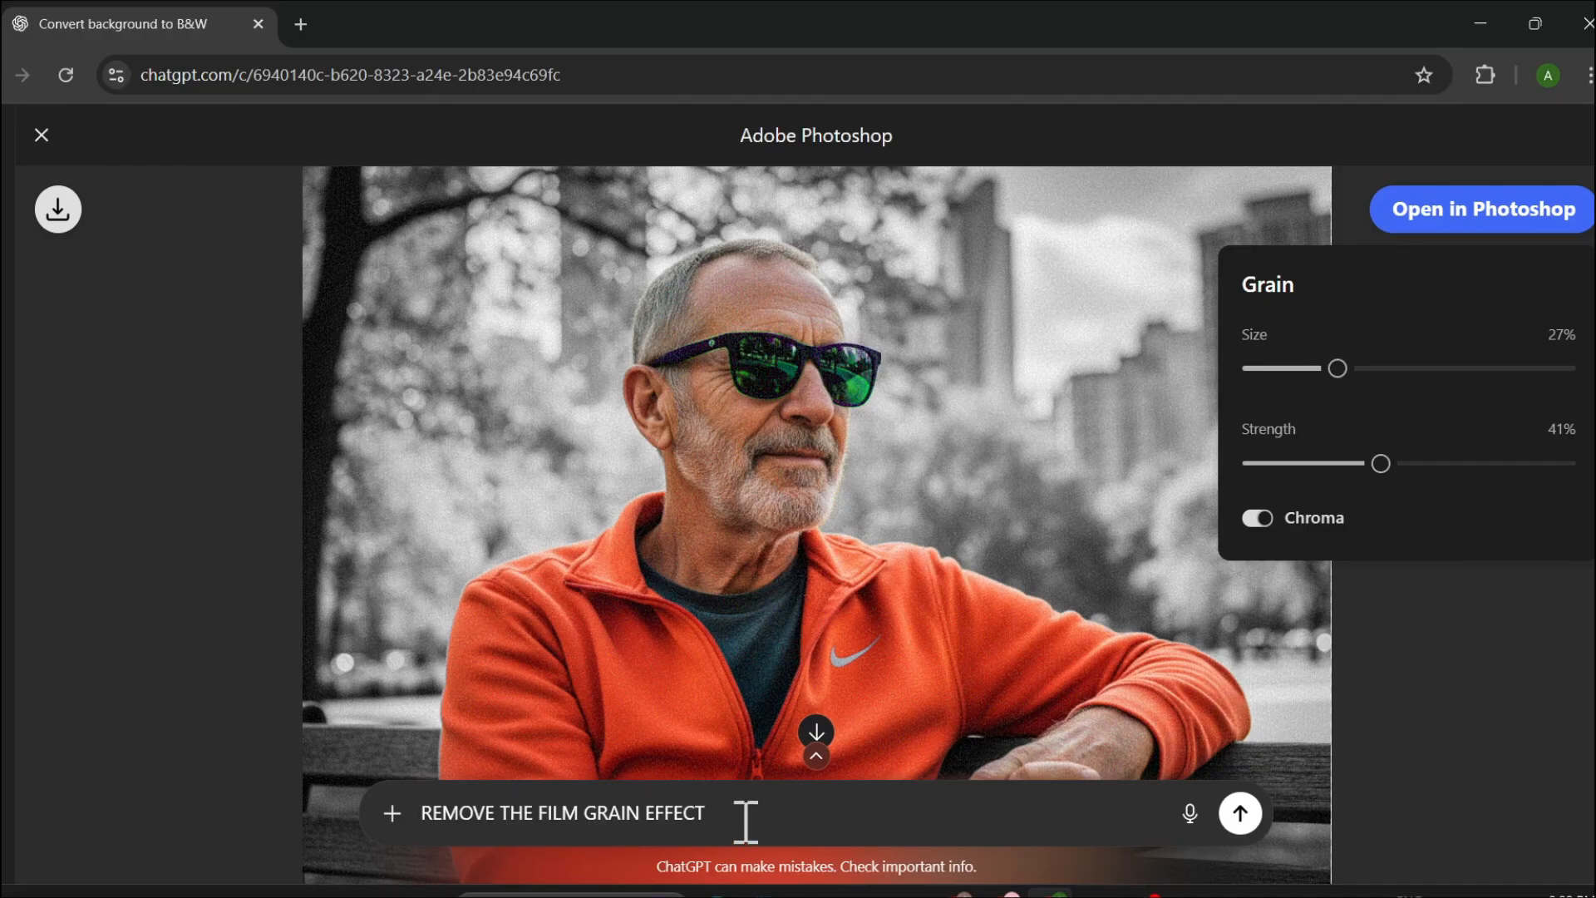
pyautogui.click(1239, 814)
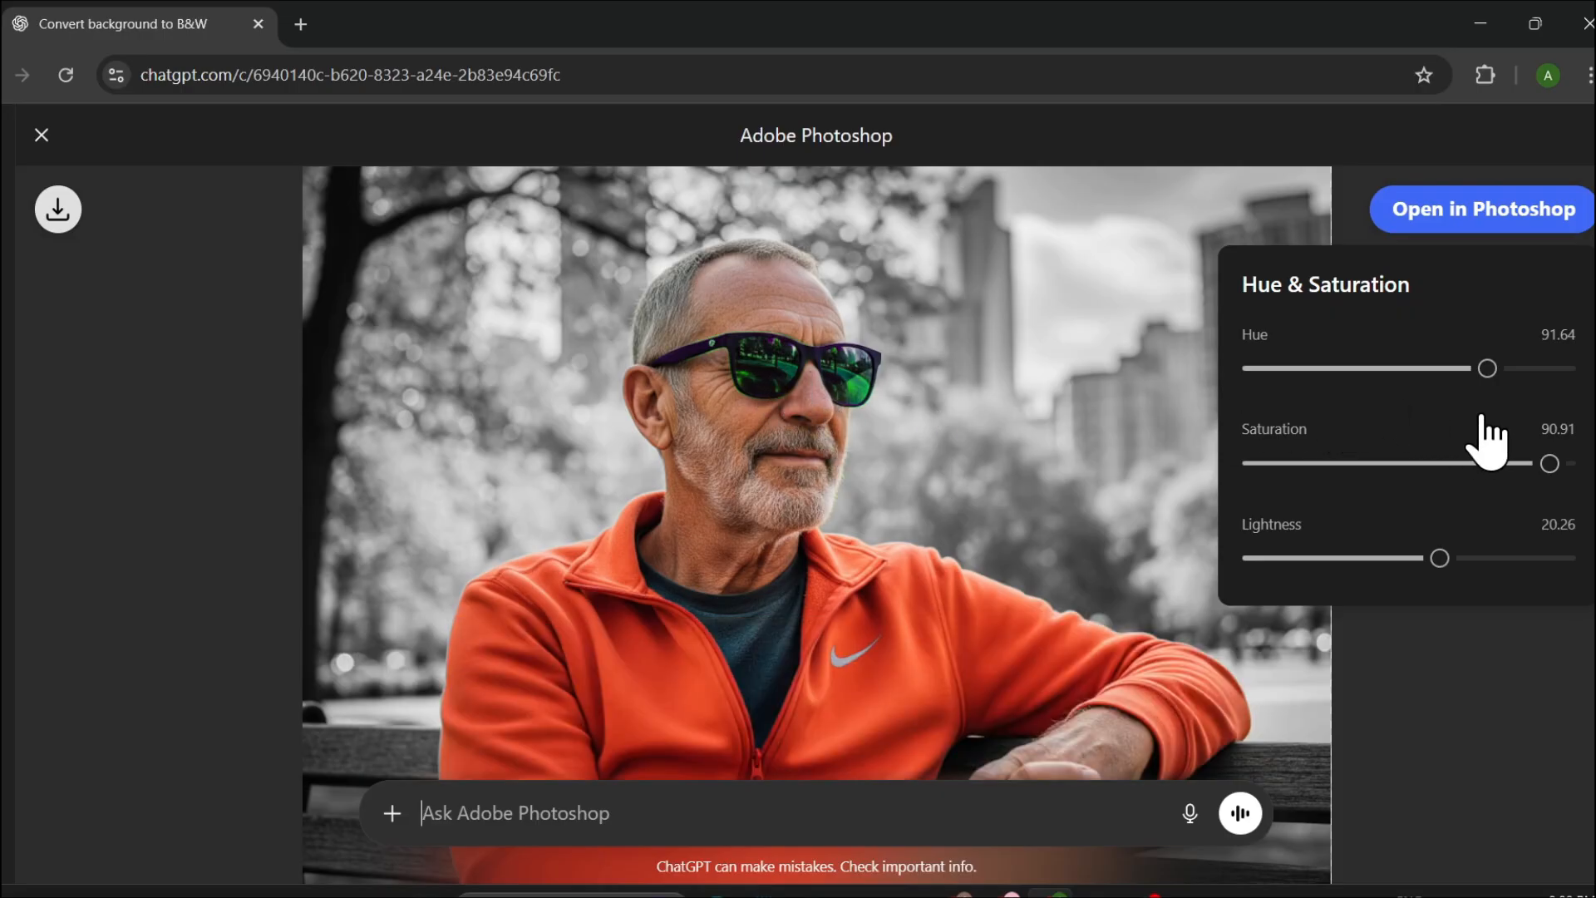
pyautogui.moveTo(1479, 372); pyautogui.dragTo(1363, 371)
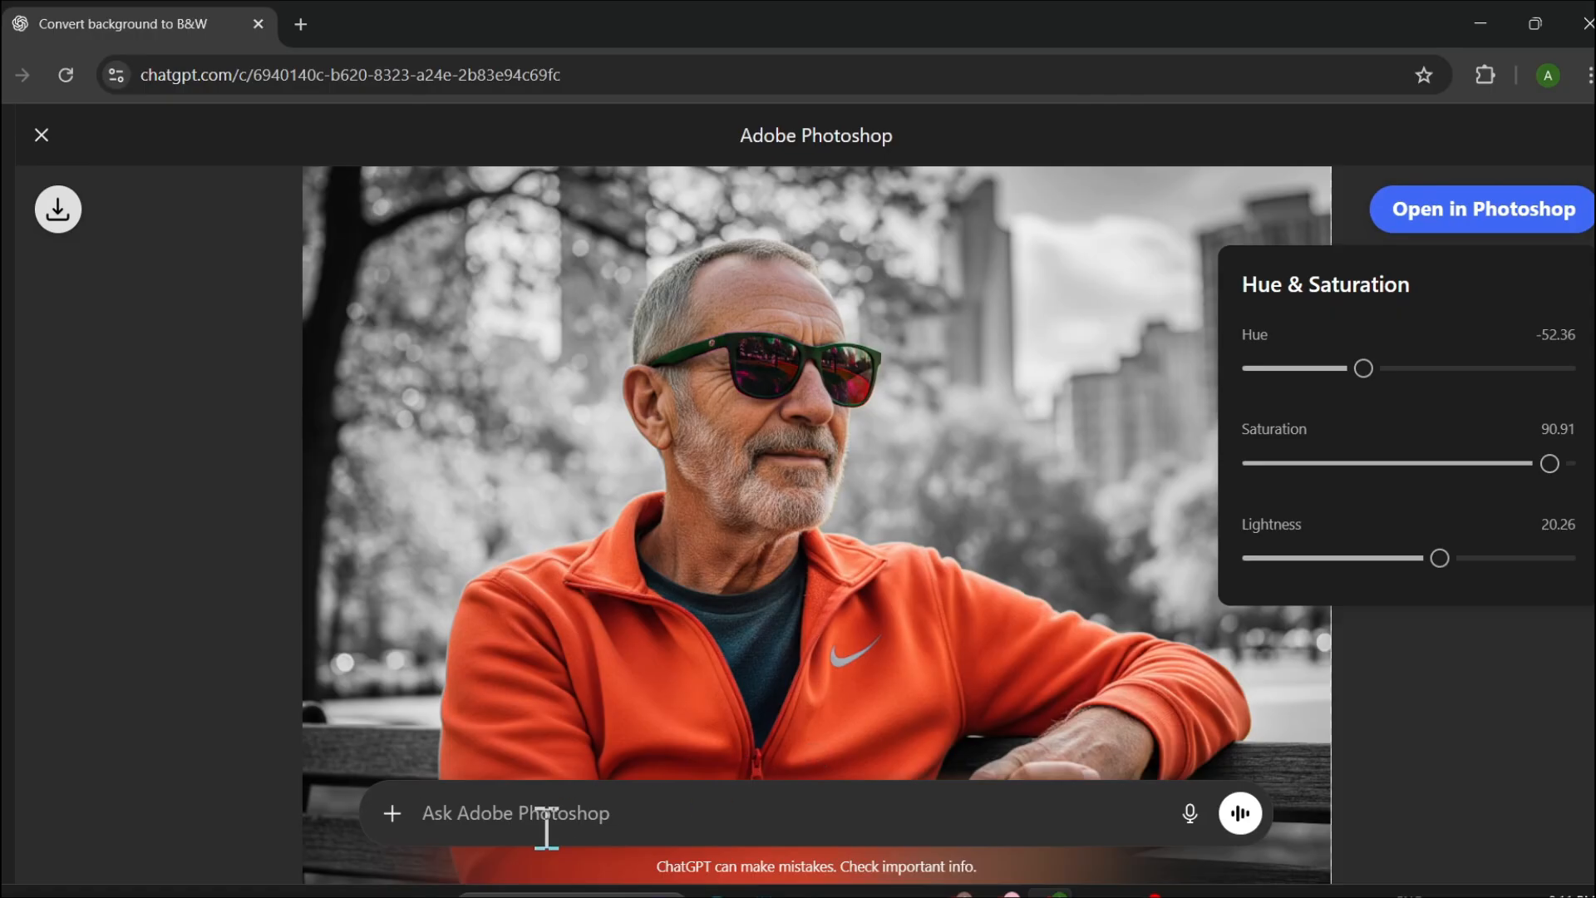
# Step: Send the prompt "ADD A TREE ON HIS BACKGOUND", dismiss the multiple-image notice and look through the conversation during generation
pyautogui.write('ADD A TREE ON HIS BACKGOUND')
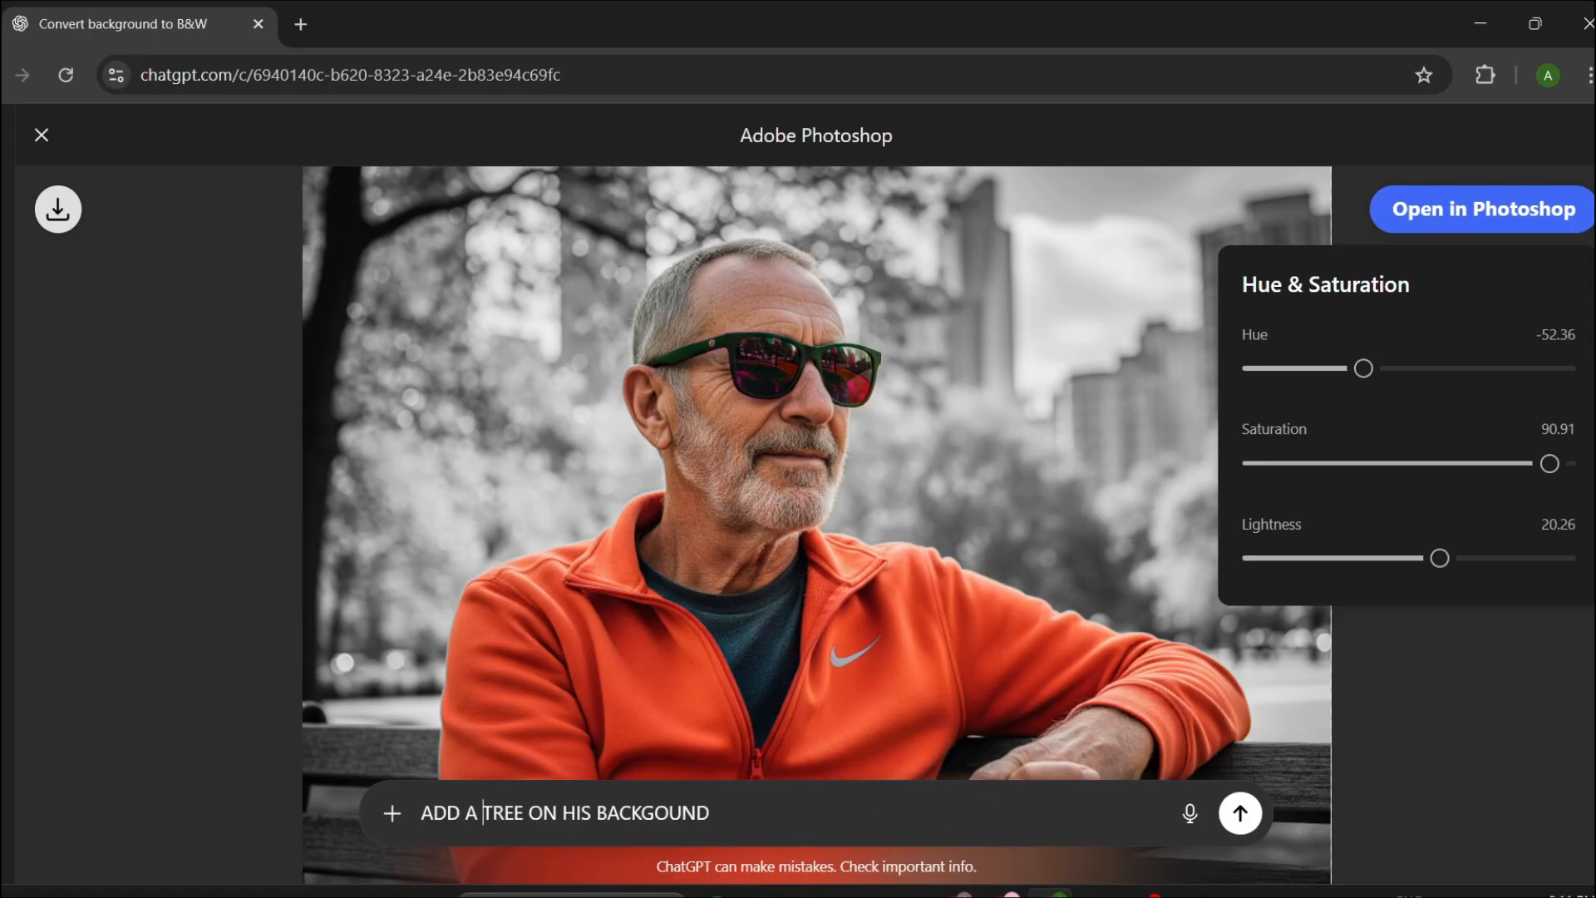
pyautogui.click(1241, 813)
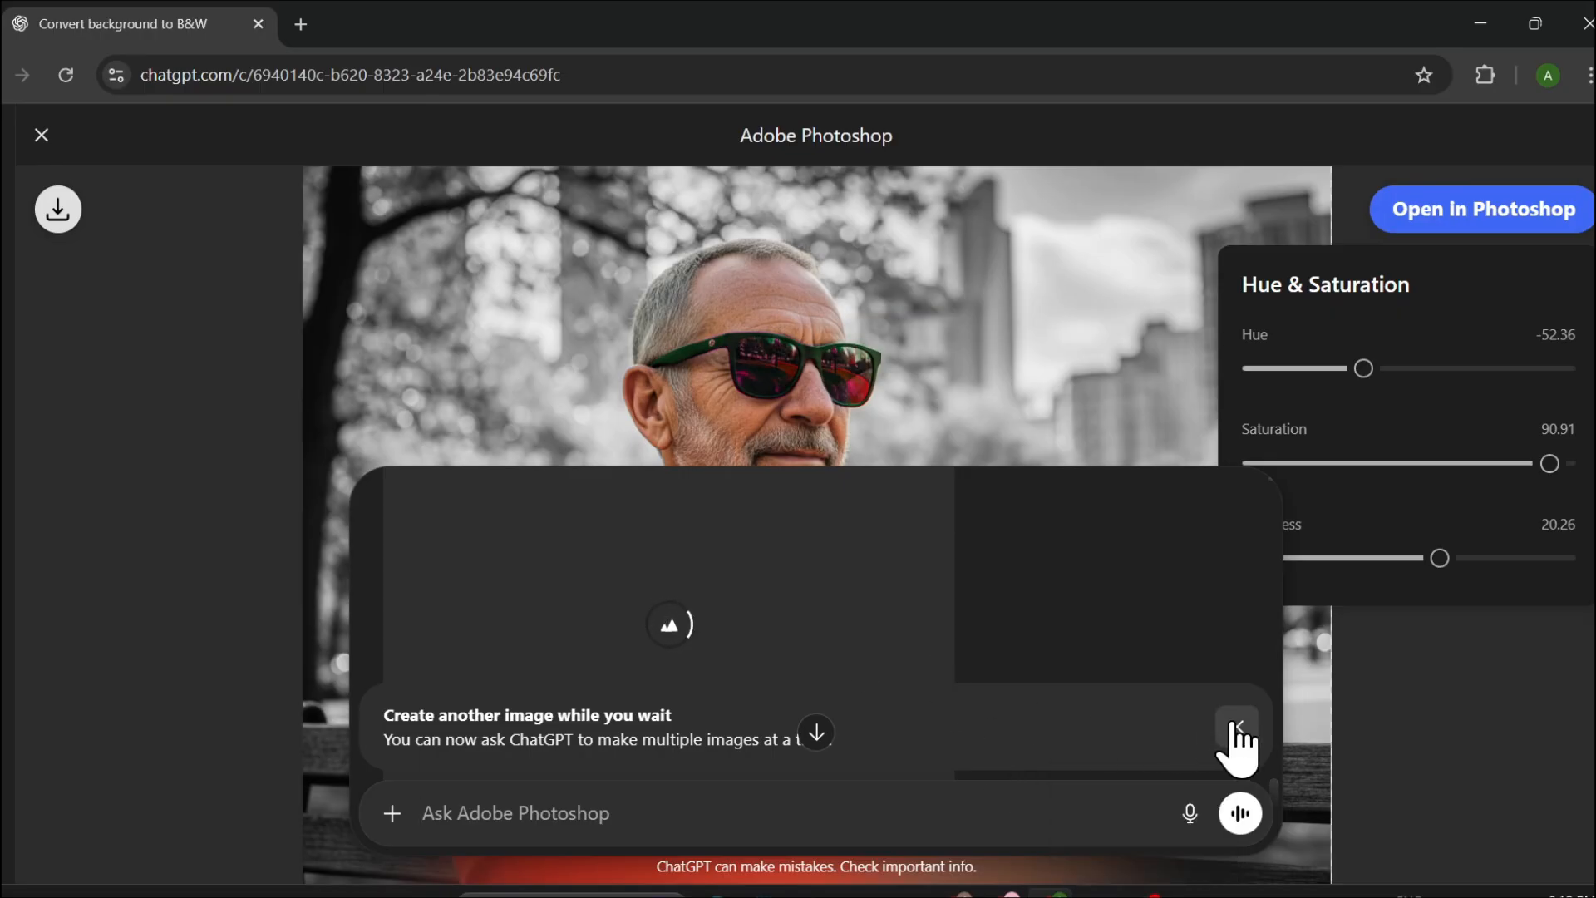
pyautogui.click(1237, 726)
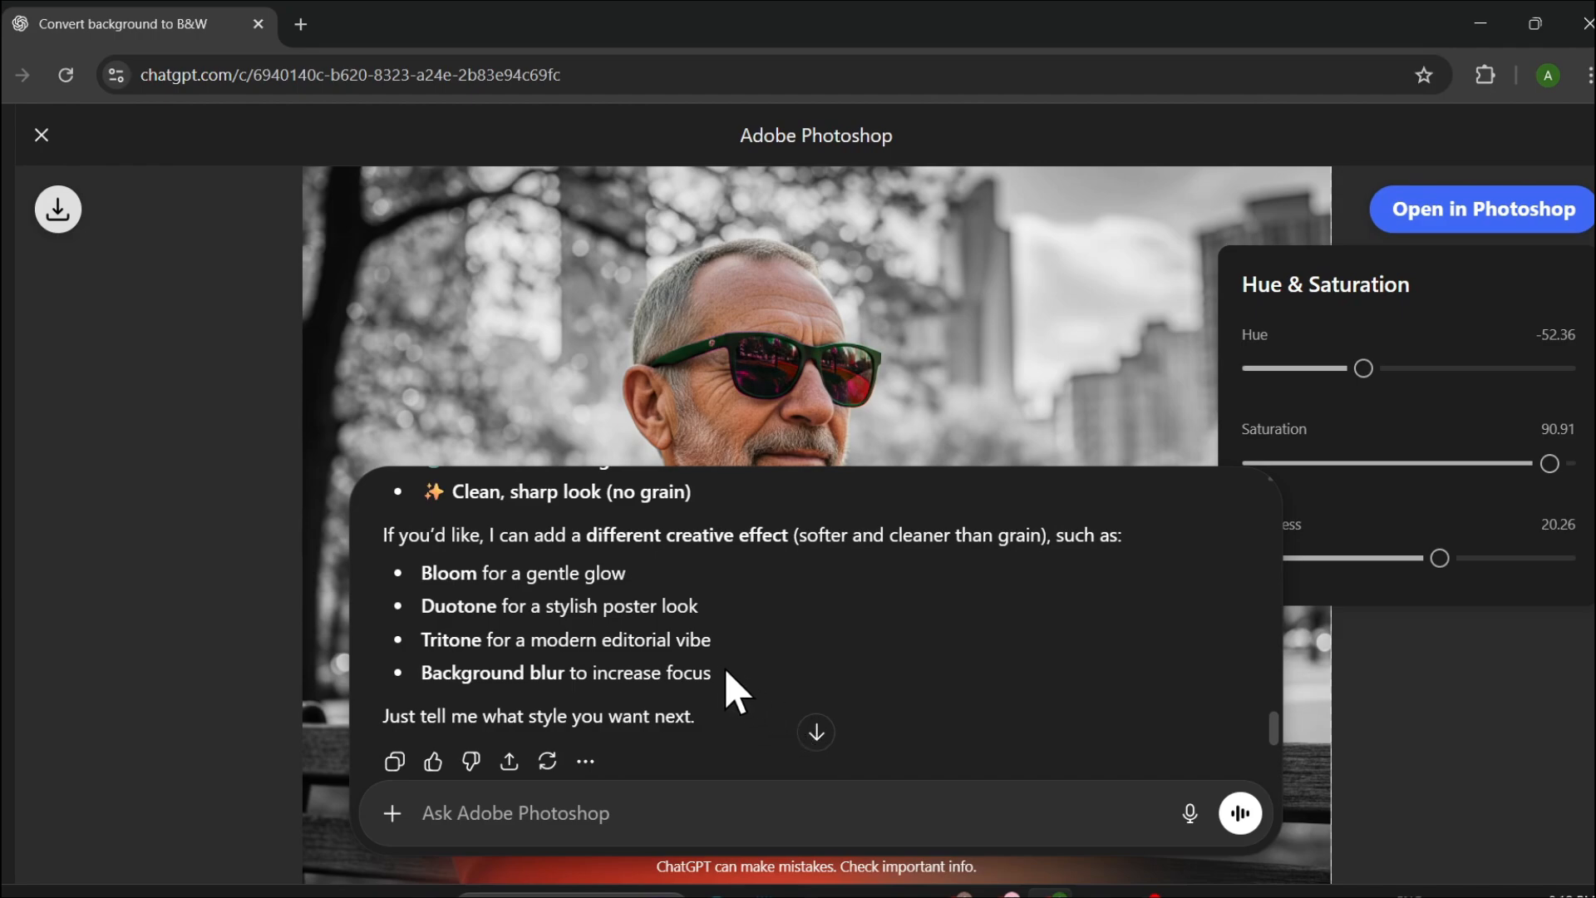
pyautogui.scroll(2, 728, 678)
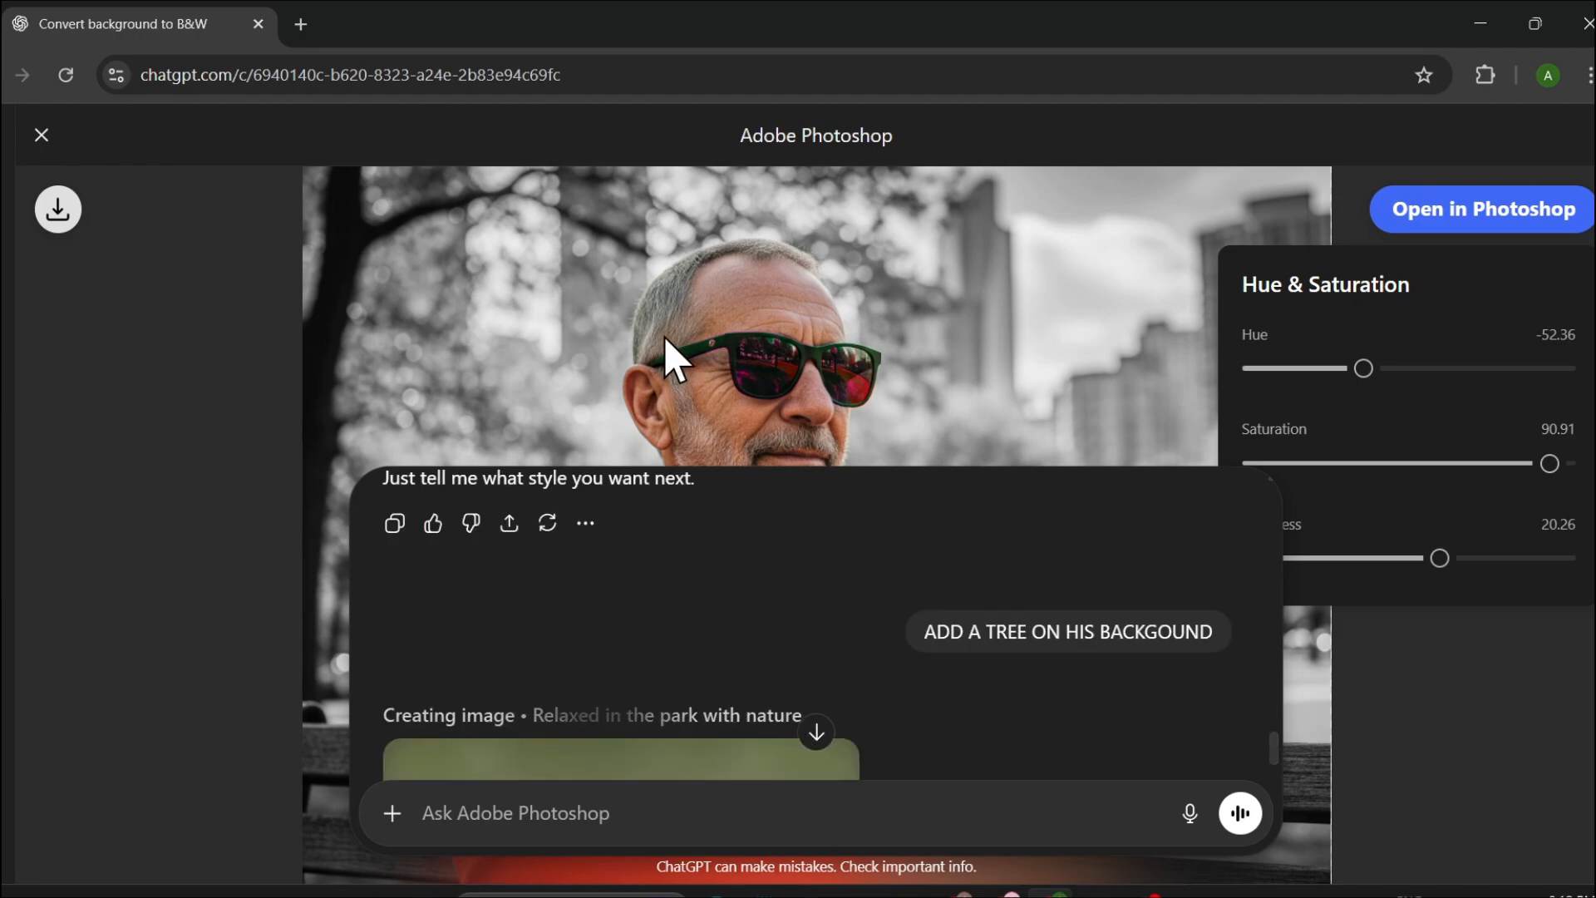
pyautogui.scroll(-3, 844, 686)
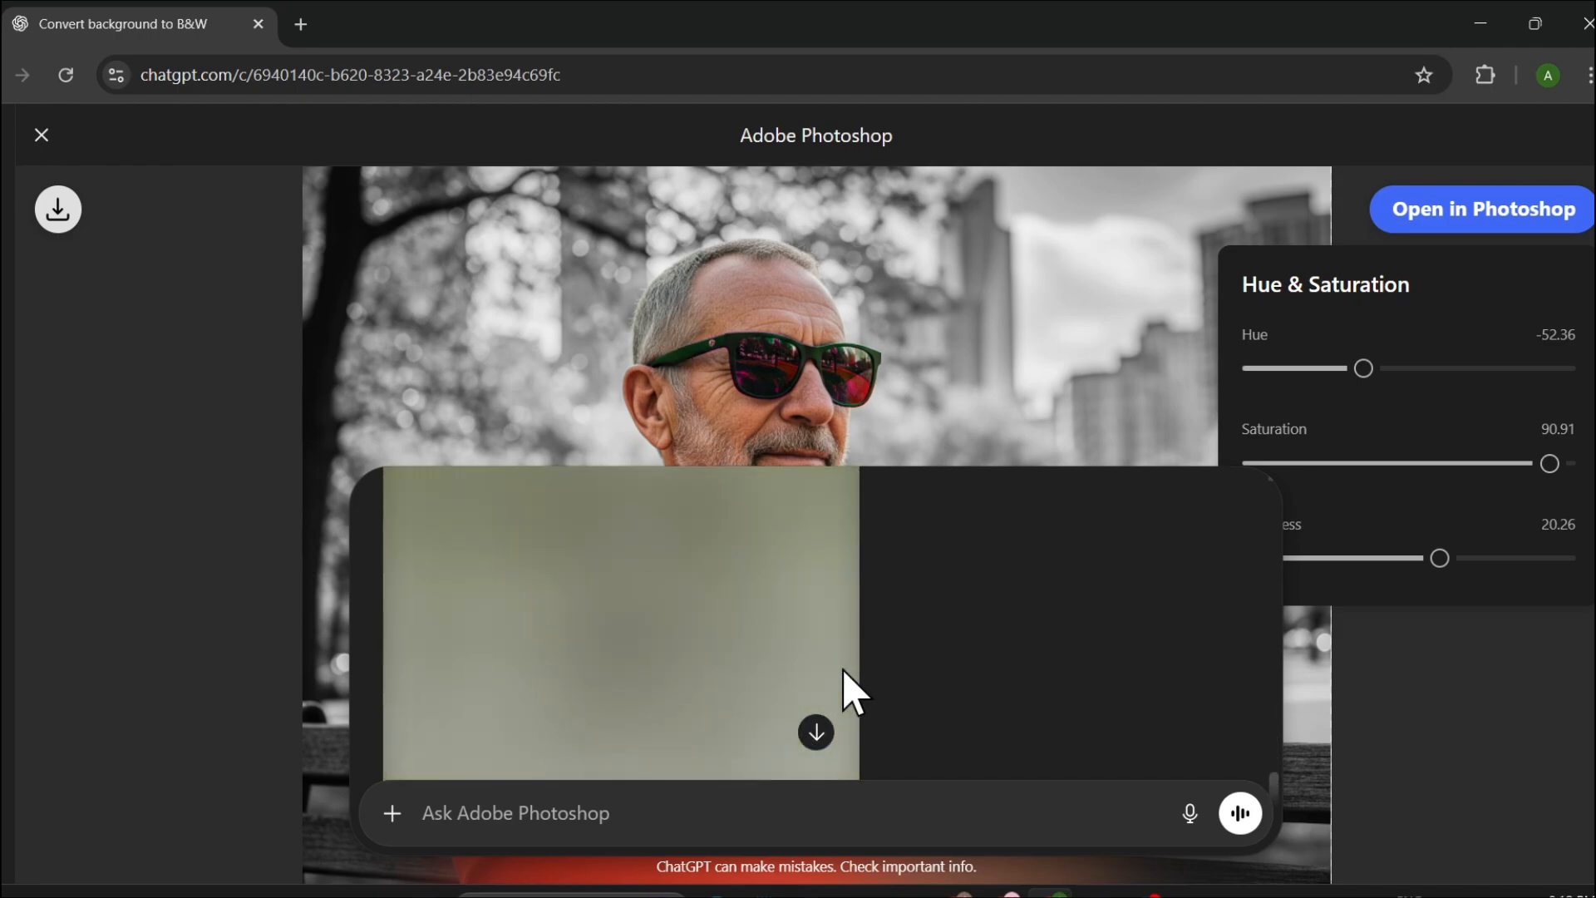
pyautogui.scroll(3, 844, 686)
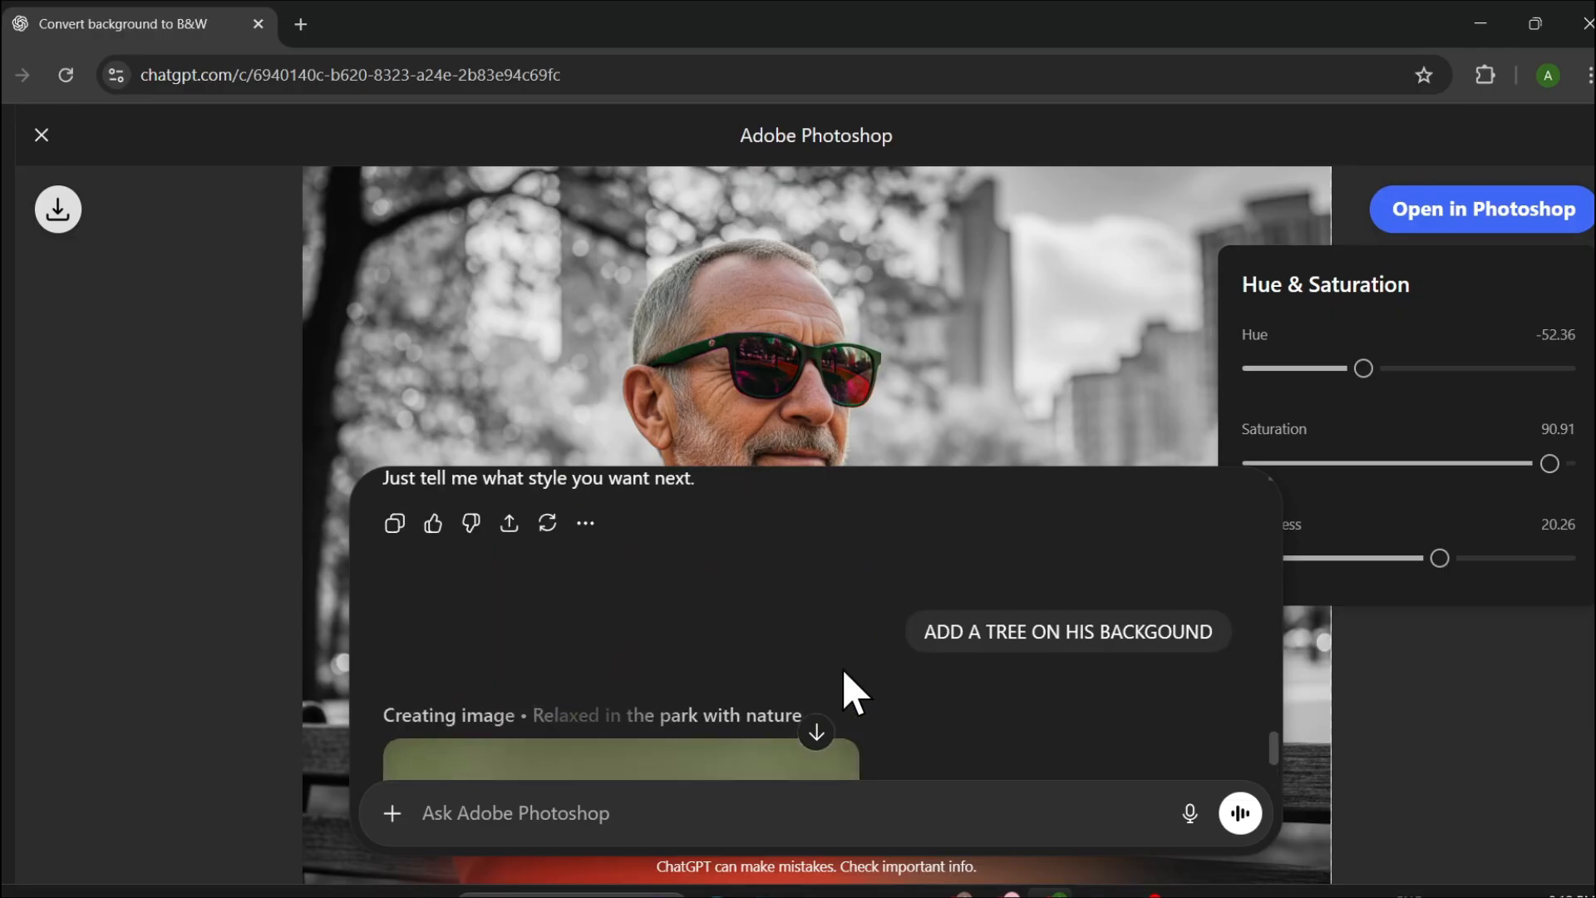
pyautogui.scroll(3, 845, 677)
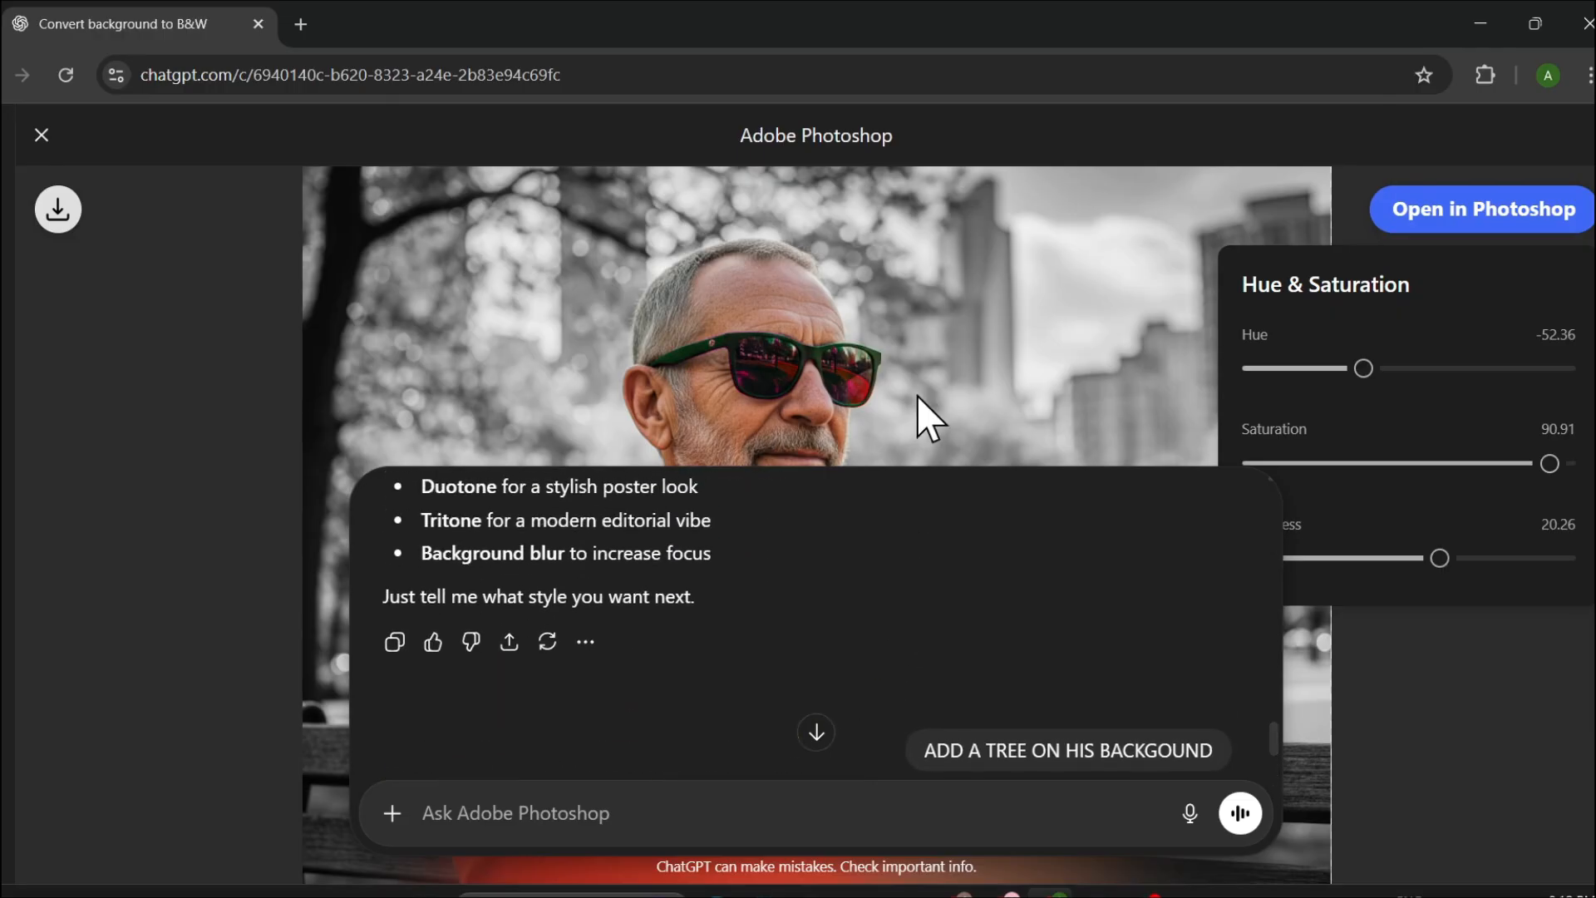
pyautogui.scroll(2, 938, 615)
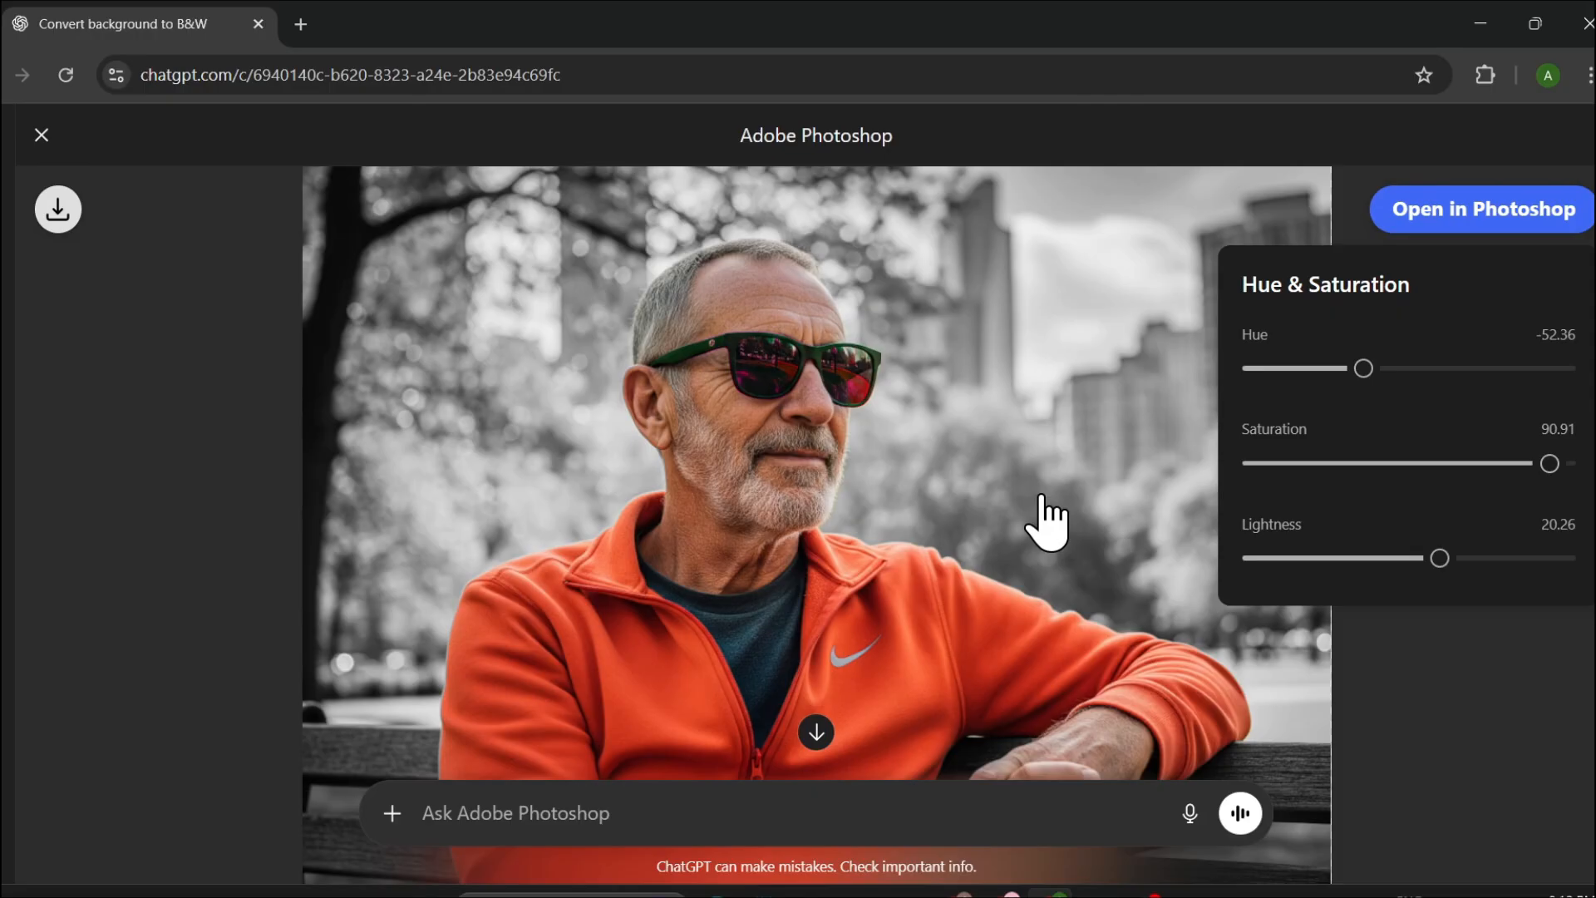
# Step: Open the edited photo in Photoshop on the web and inspect its Layer 1, Black & white 1 and Hue/saturation 1 layers
pyautogui.click(1461, 224)
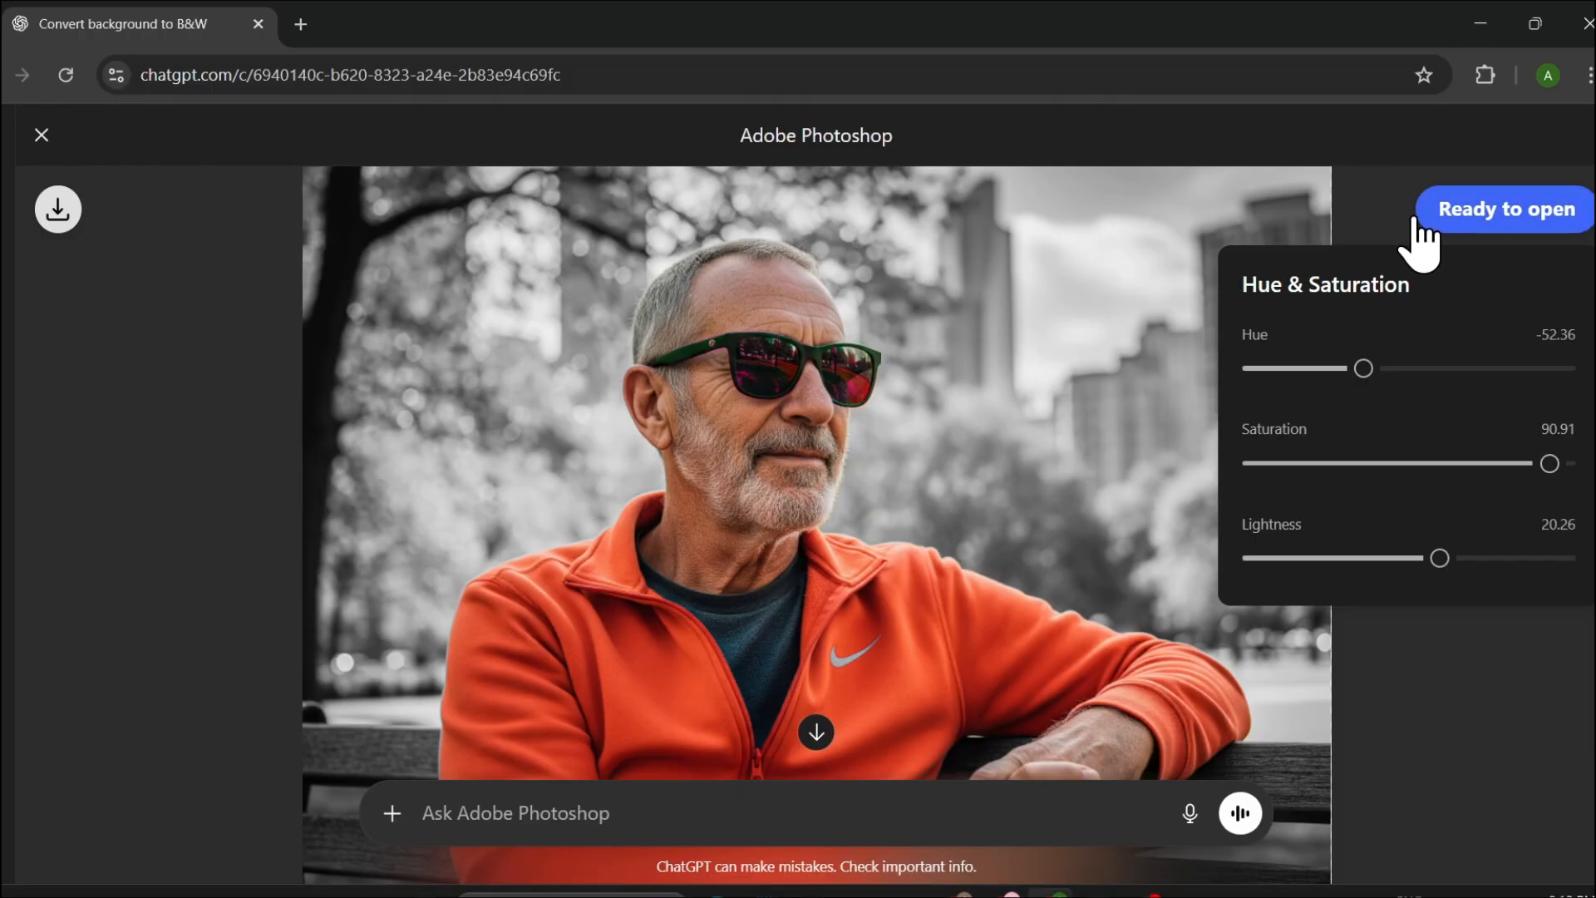
pyautogui.click(1501, 223)
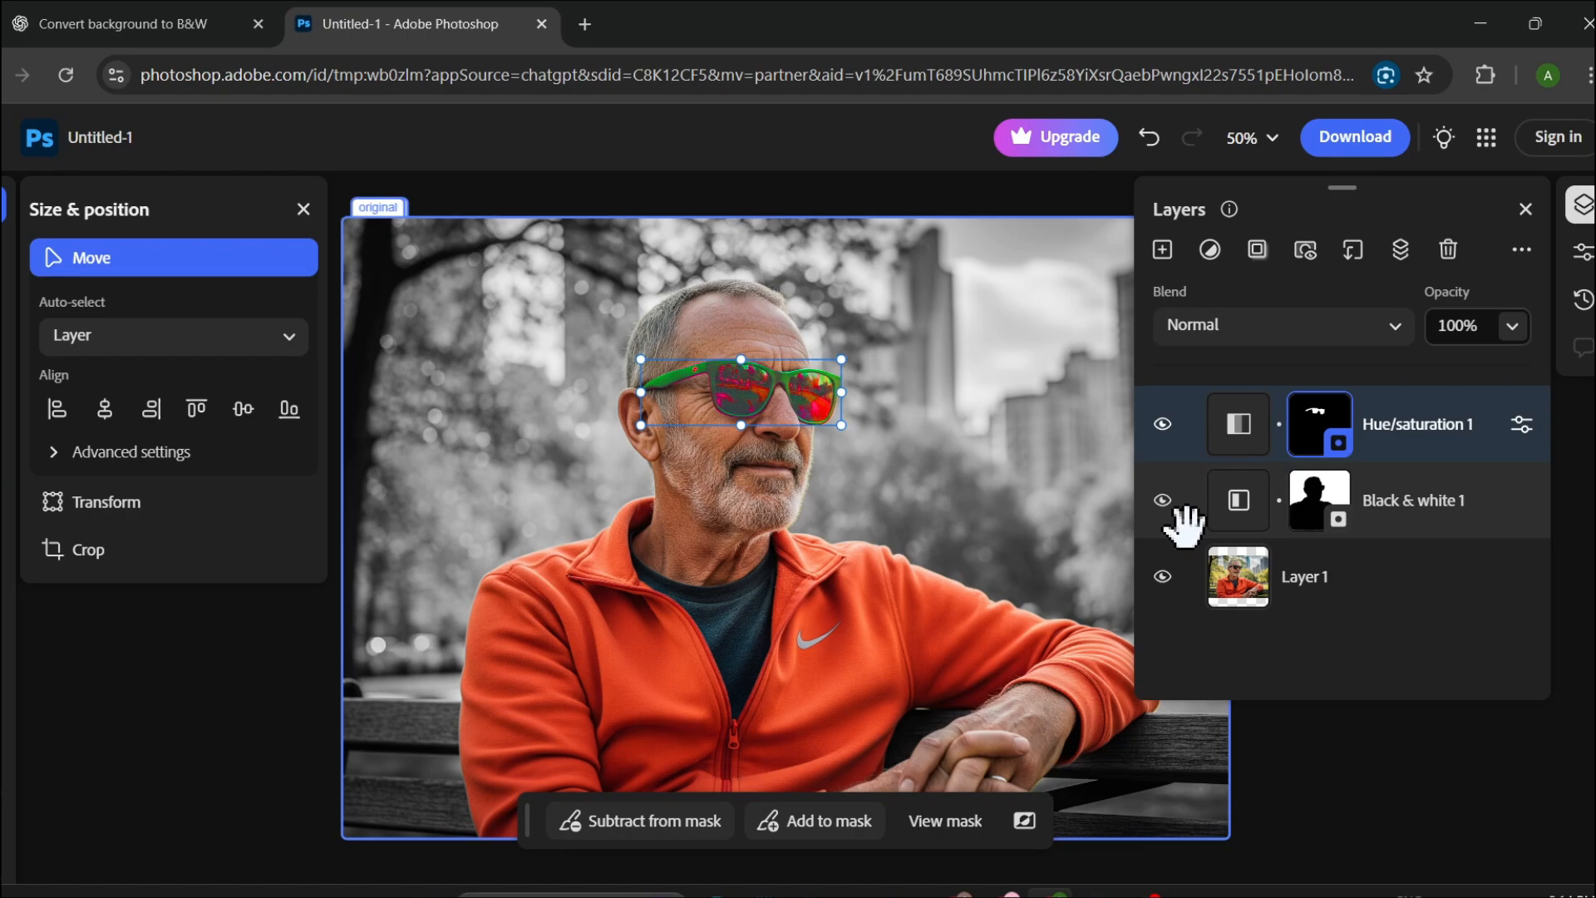
pyautogui.click(1185, 582)
pyautogui.click(1184, 502)
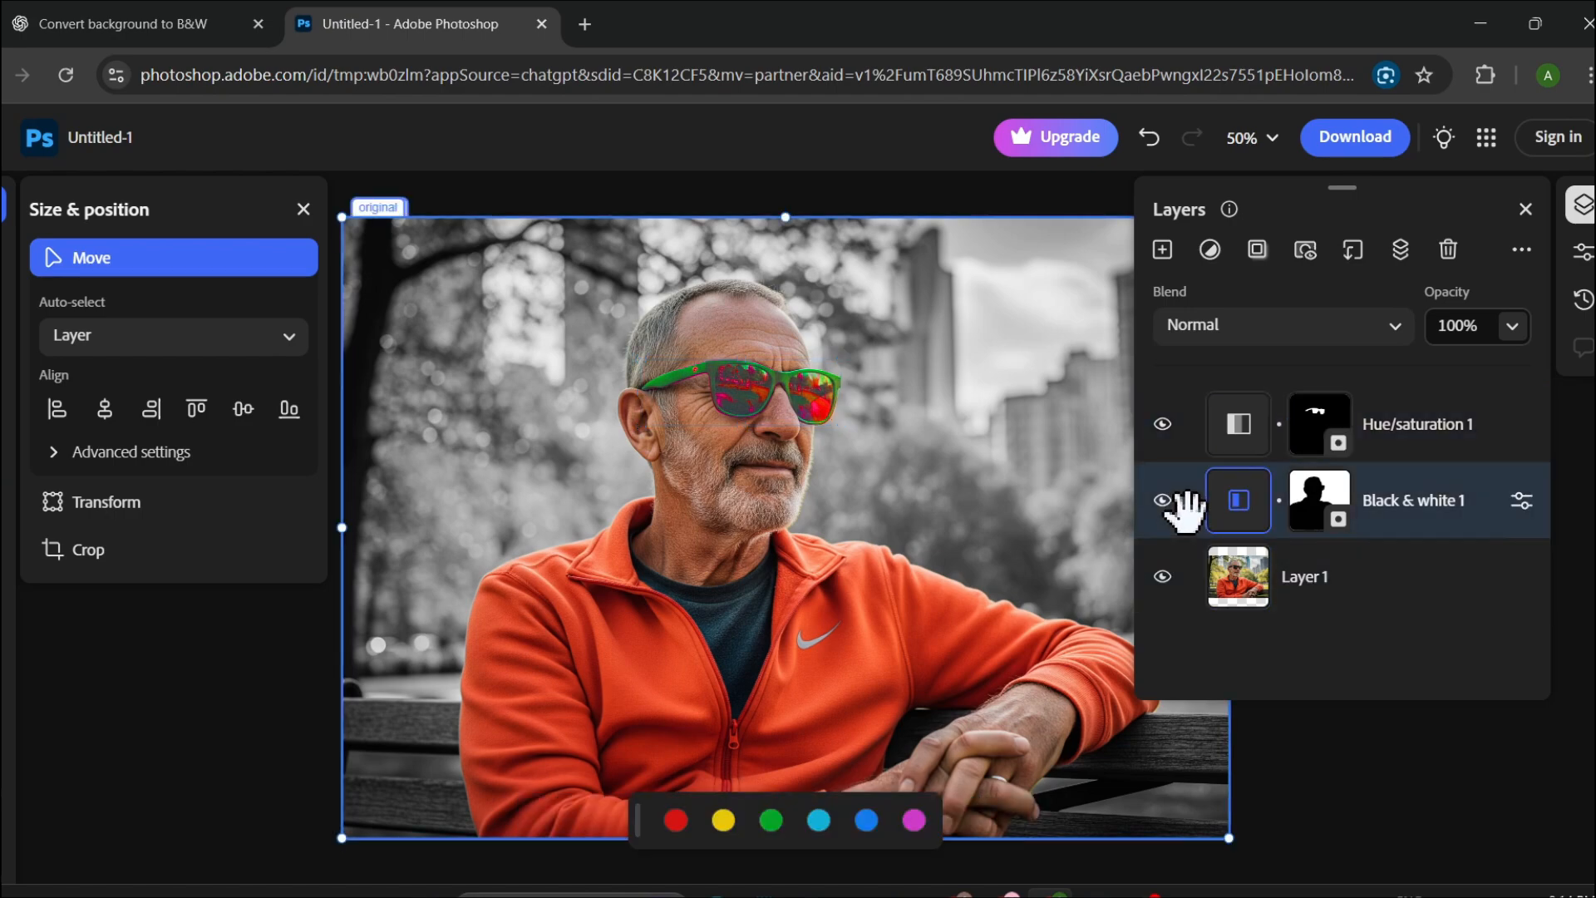
pyautogui.click(1184, 437)
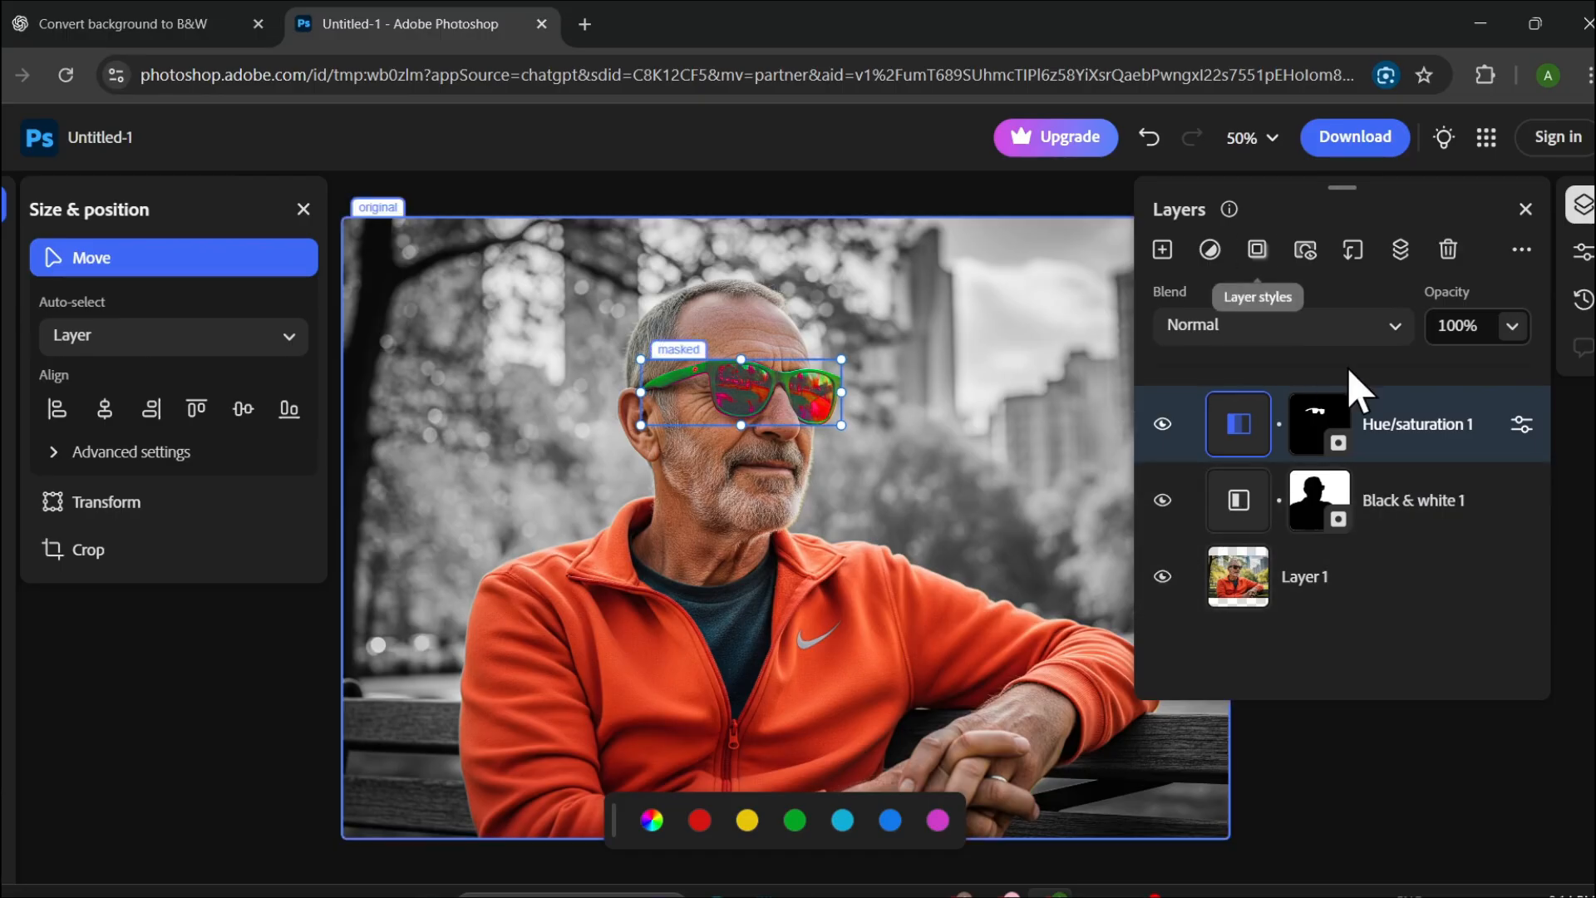
# Step: Examine the Move tool's Auto-select options and the Generative tools
pyautogui.click(198, 337)
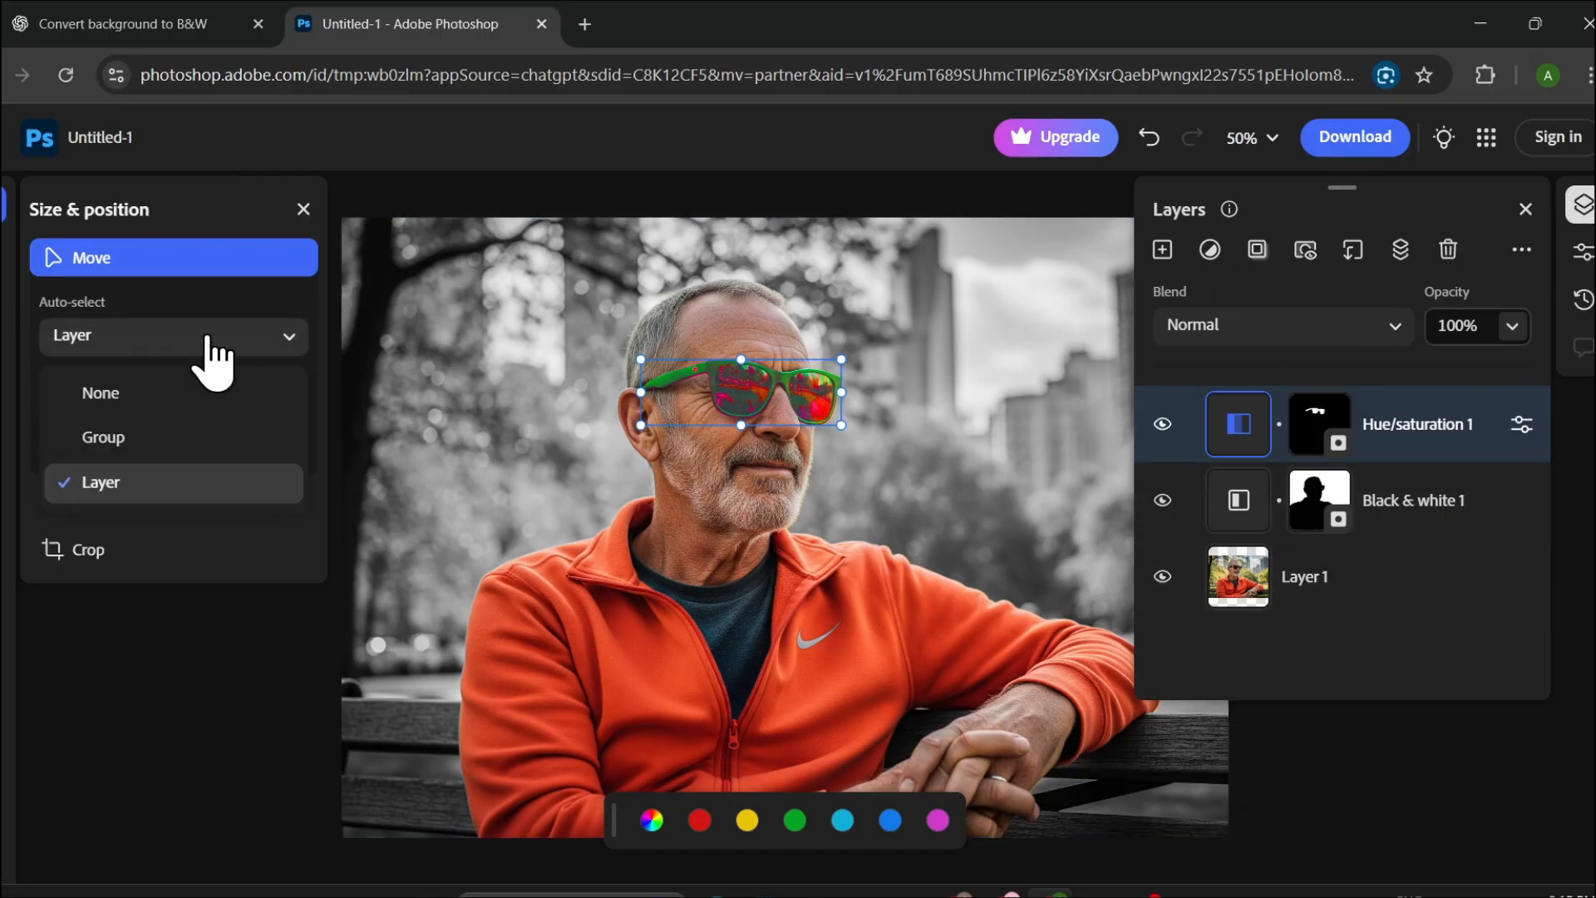
pyautogui.click(210, 336)
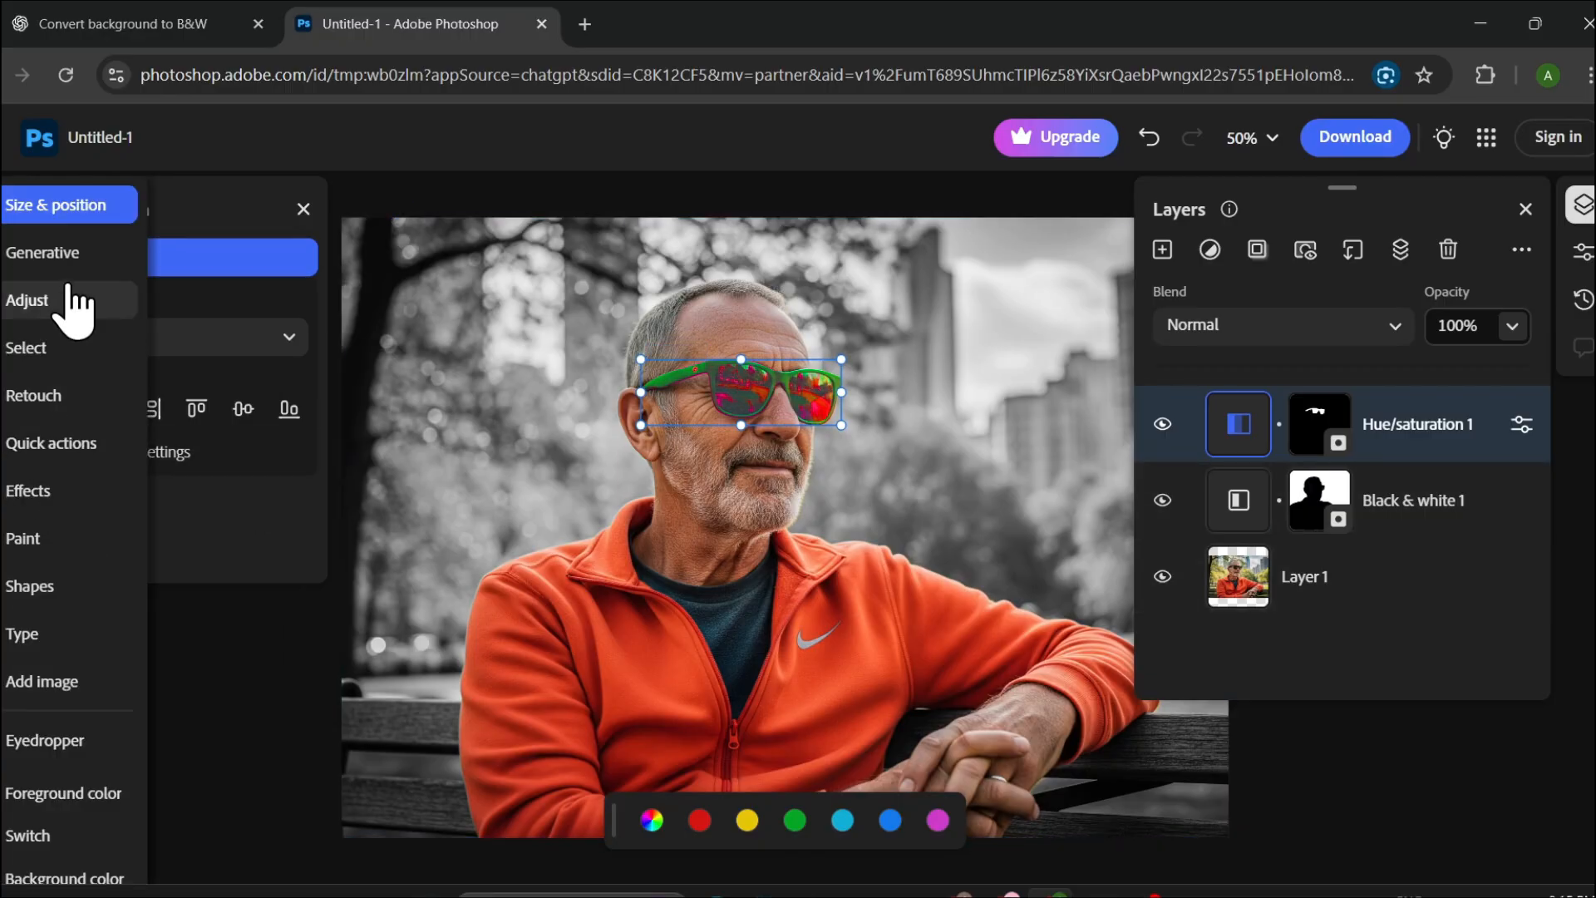
pyautogui.click(53, 265)
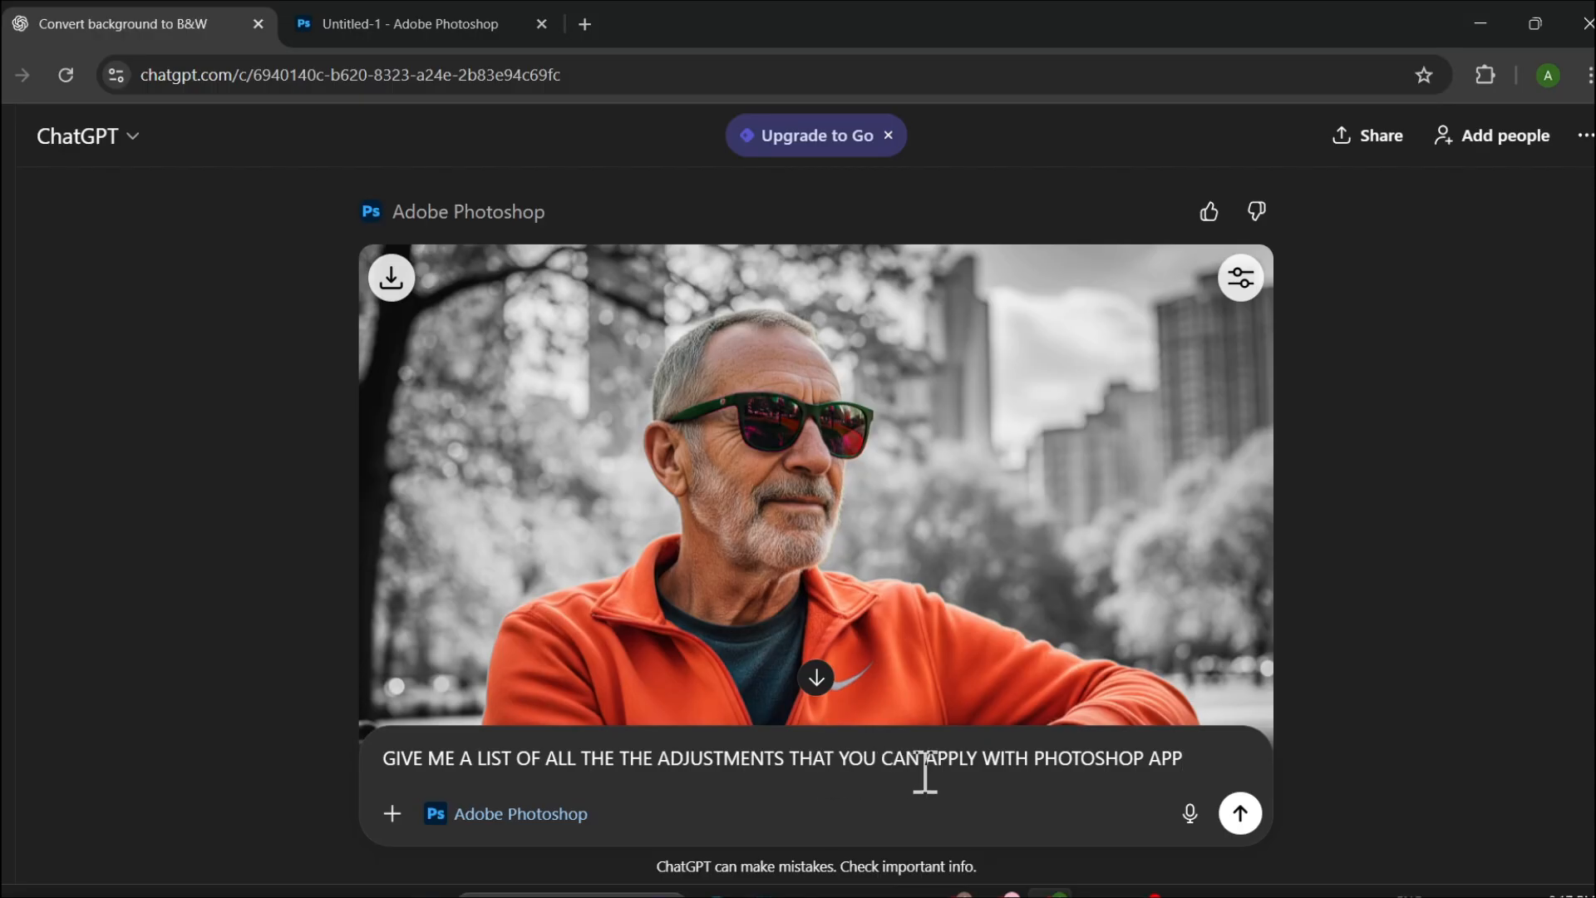
# Step: In ChatGPT, send the prompt "GIVE ME A LIST OF ALL THE THE ADJUSTMENTS THAT YOU CAN APPLY WITH PHOTOSHOP APP" and read the reply
pyautogui.click(1240, 813)
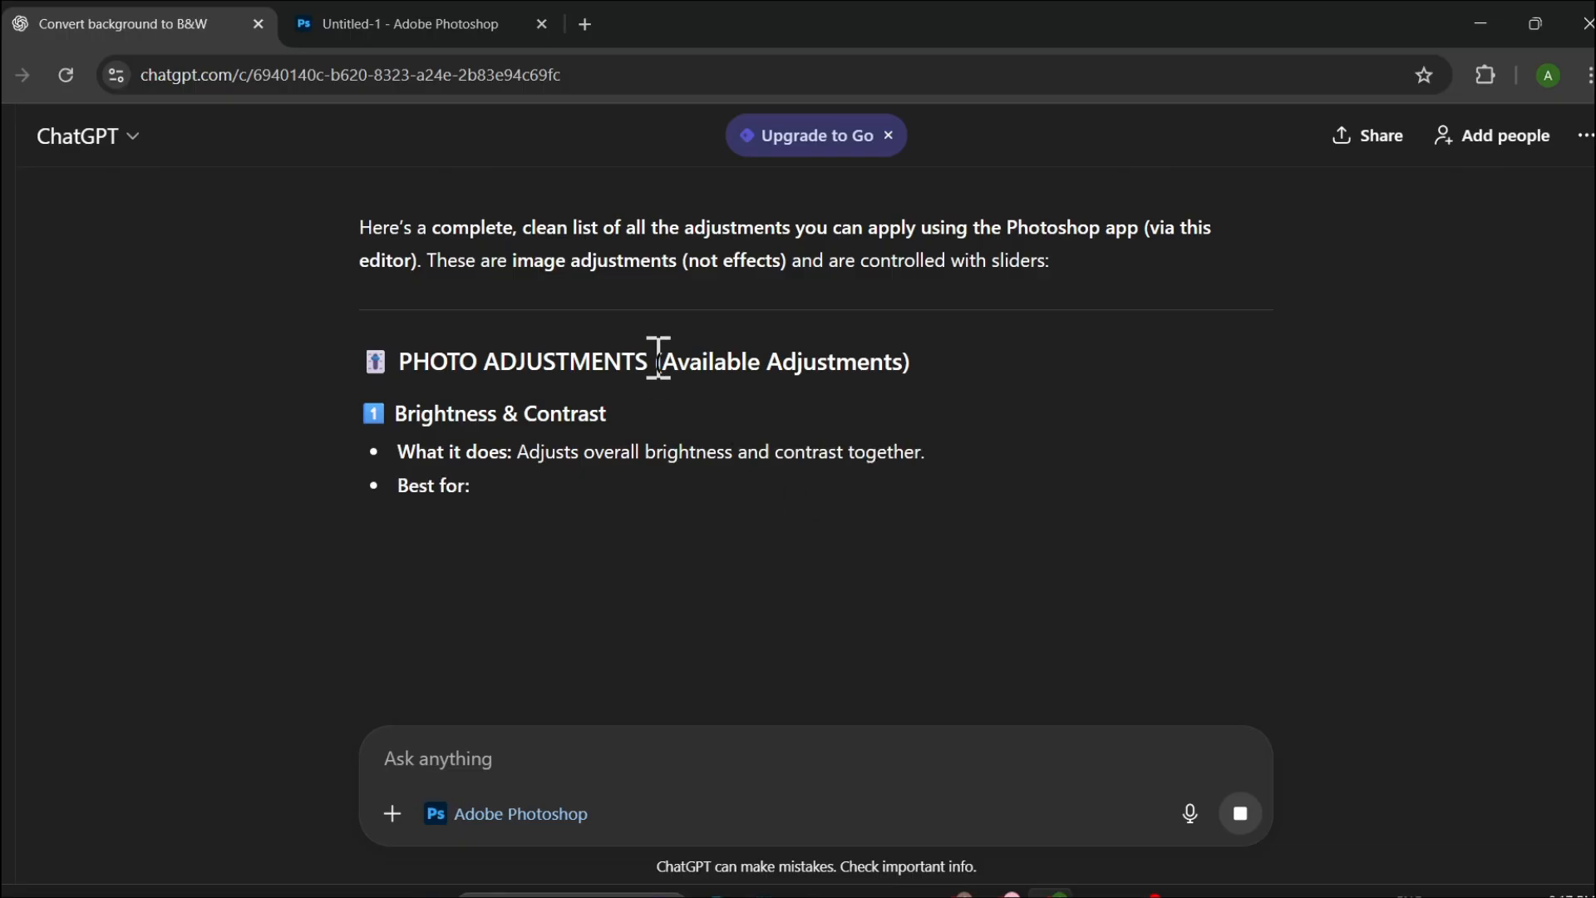
pyautogui.scroll(-9, 738, 458)
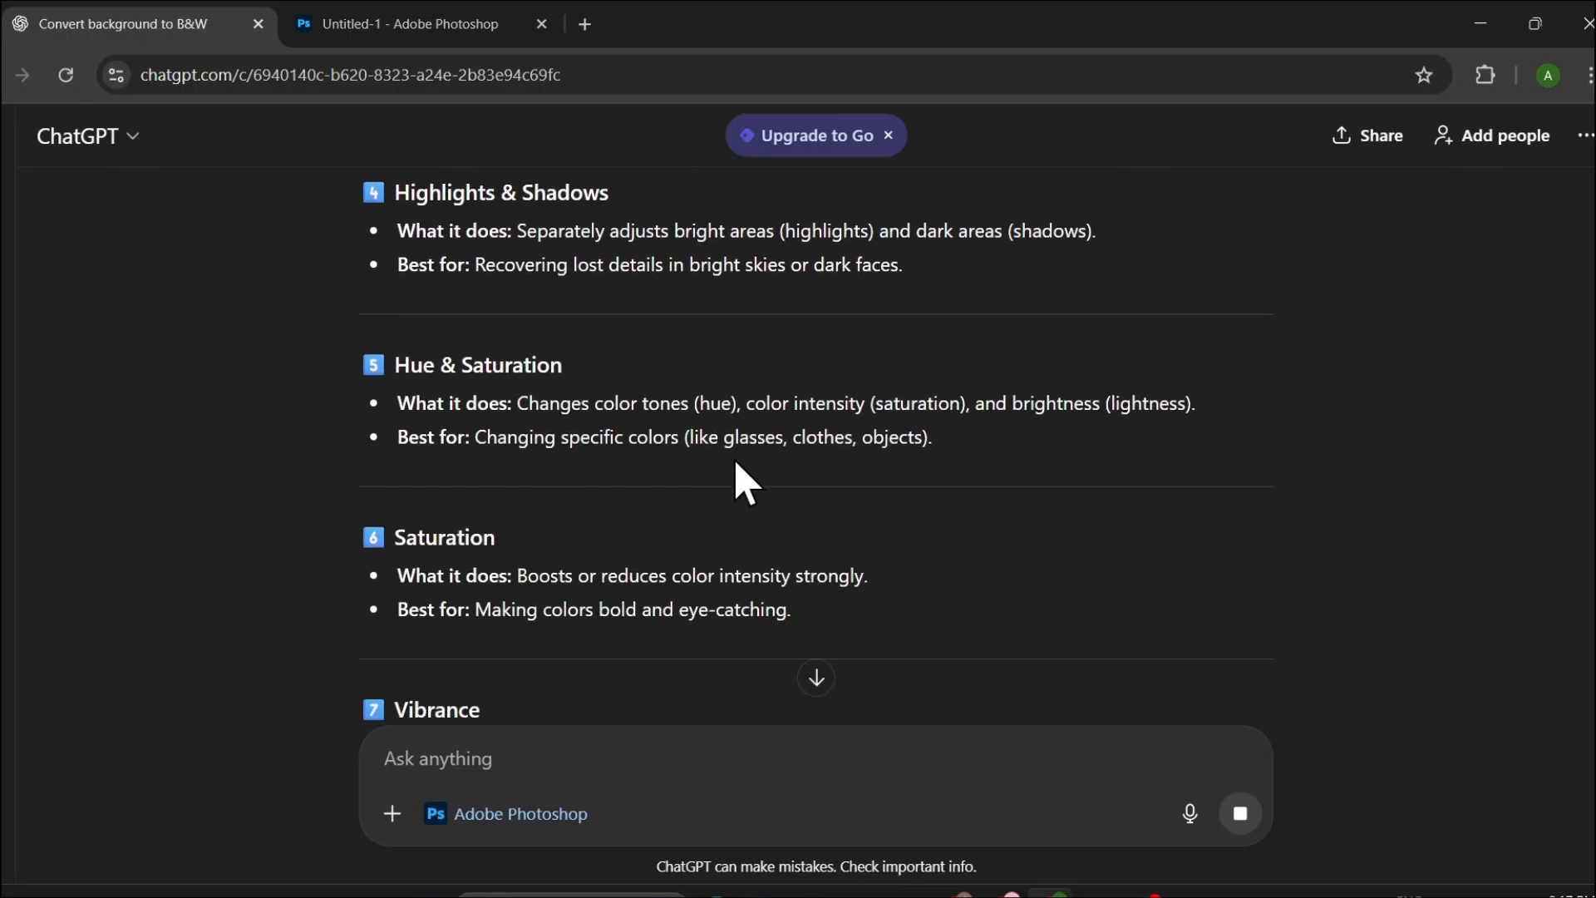
pyautogui.scroll(6, 745, 482)
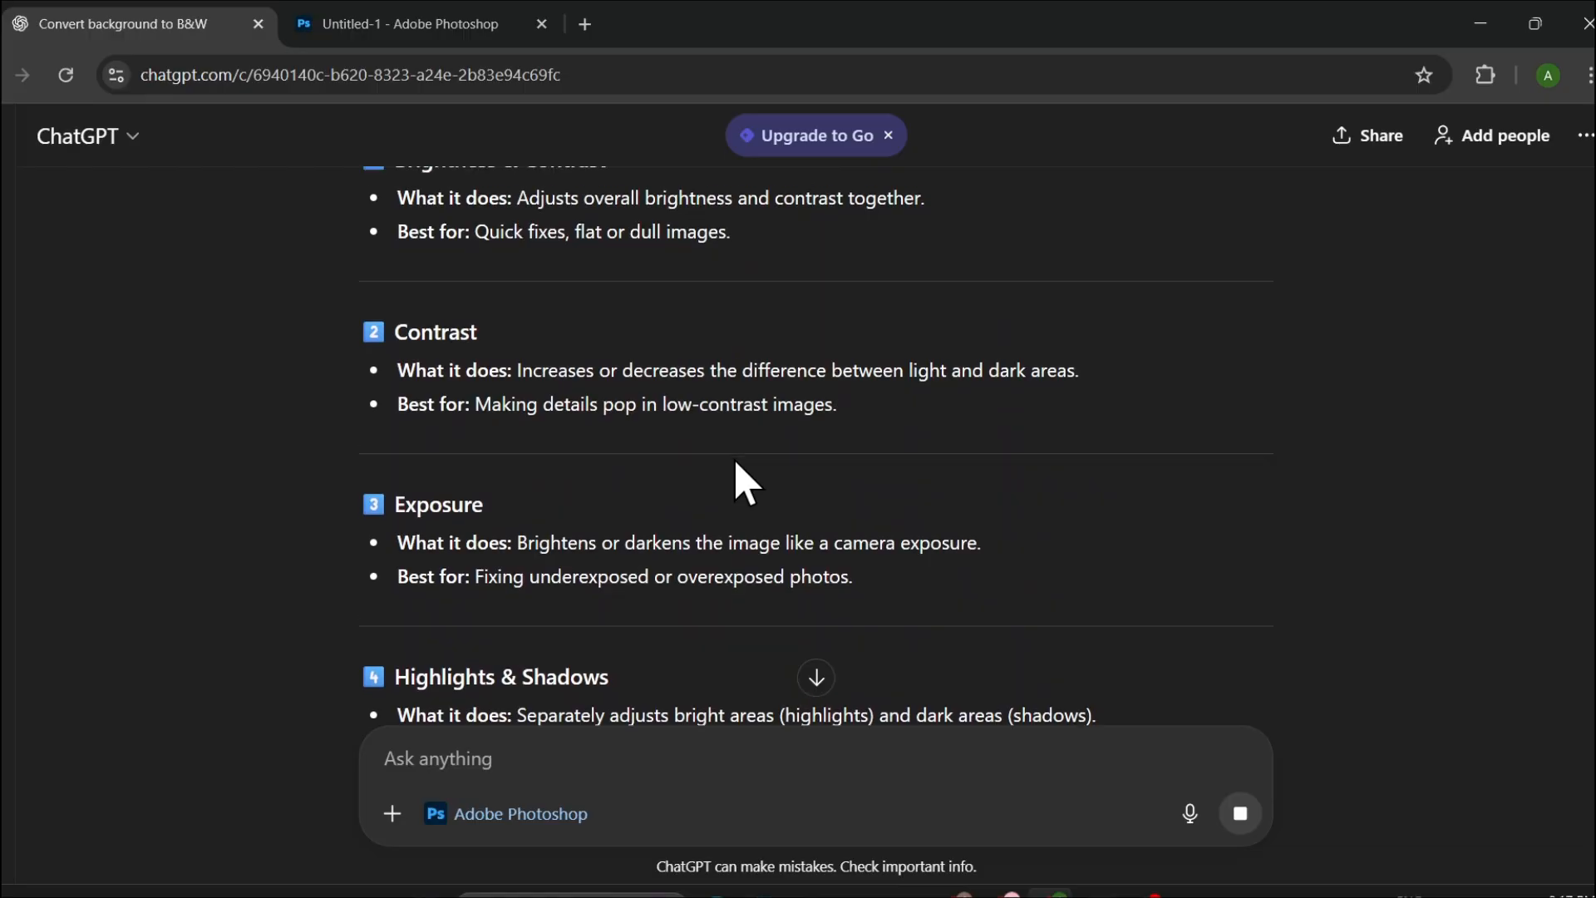
pyautogui.scroll(3, 746, 482)
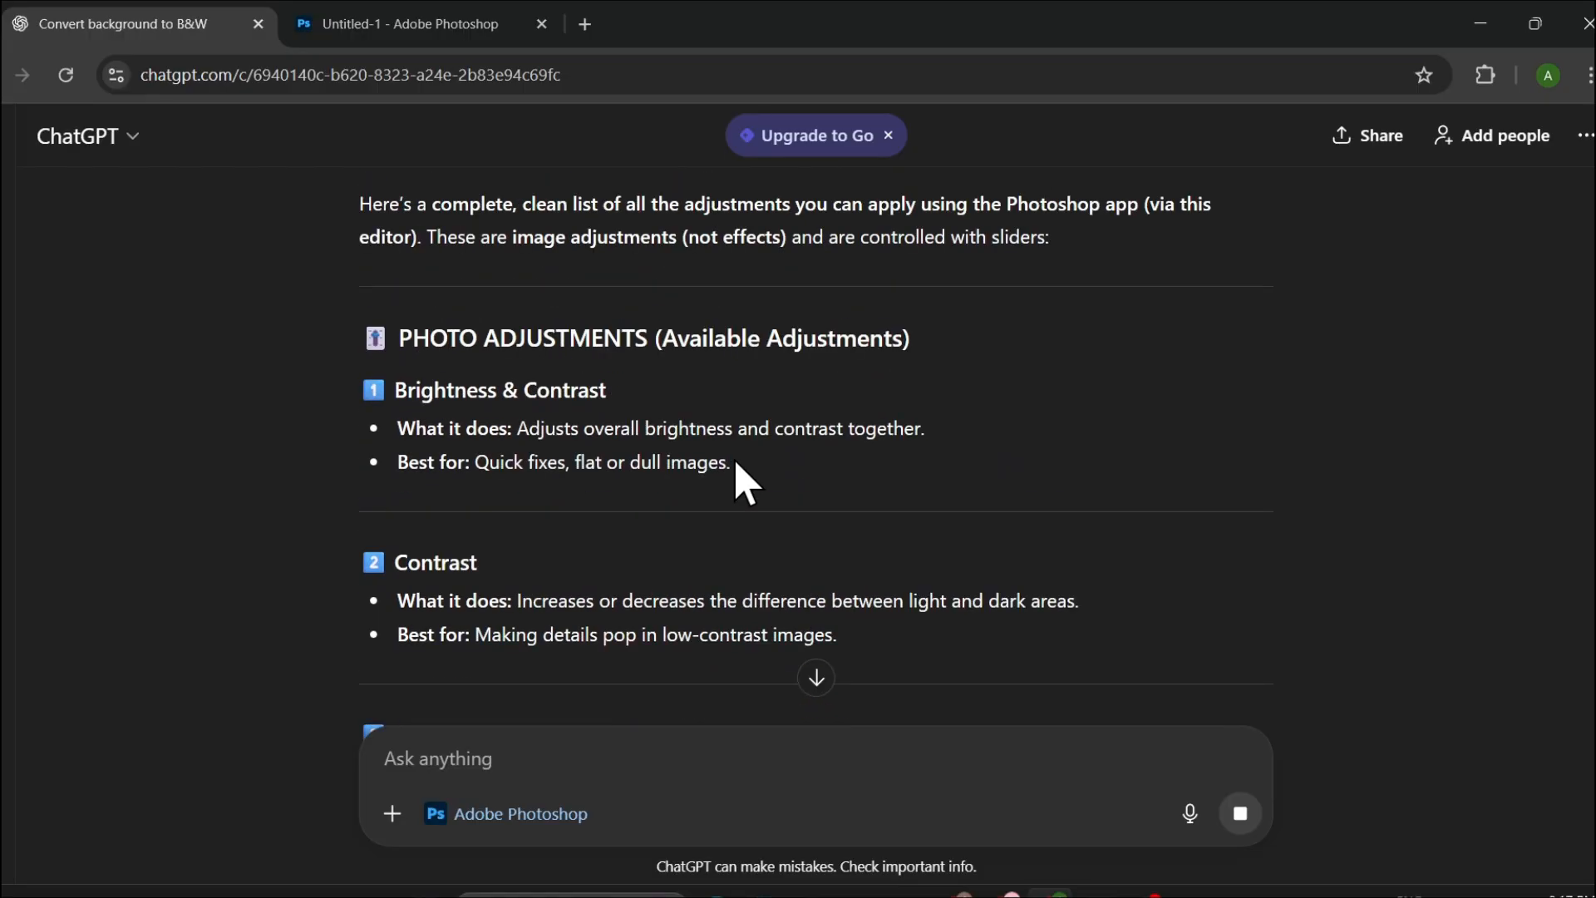
pyautogui.scroll(-14, 745, 483)
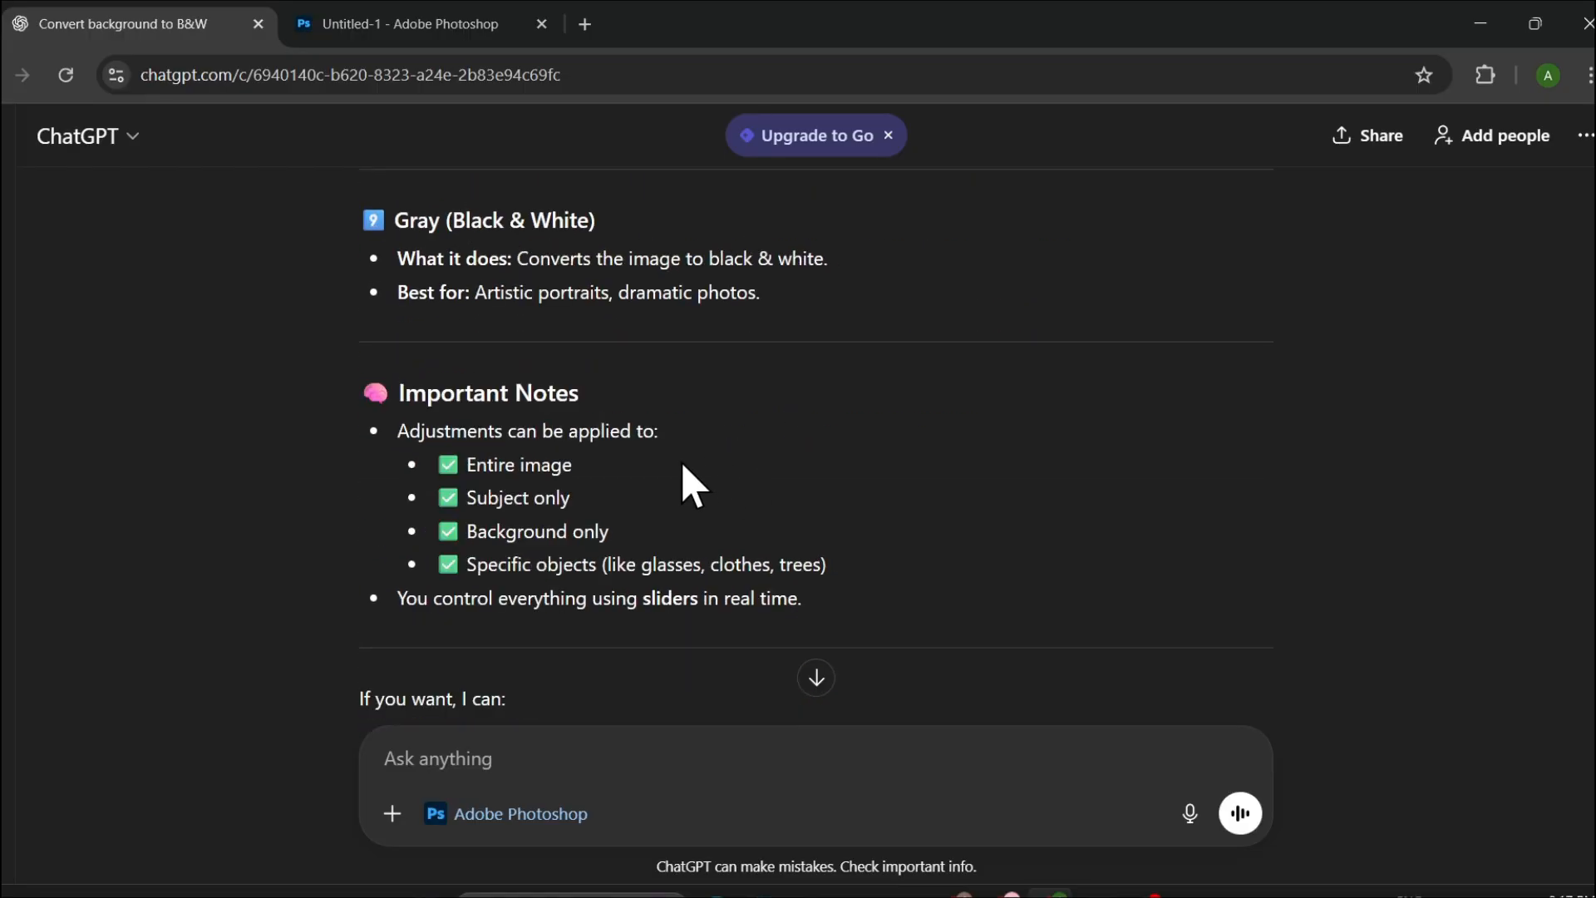
pyautogui.scroll(-1, 690, 483)
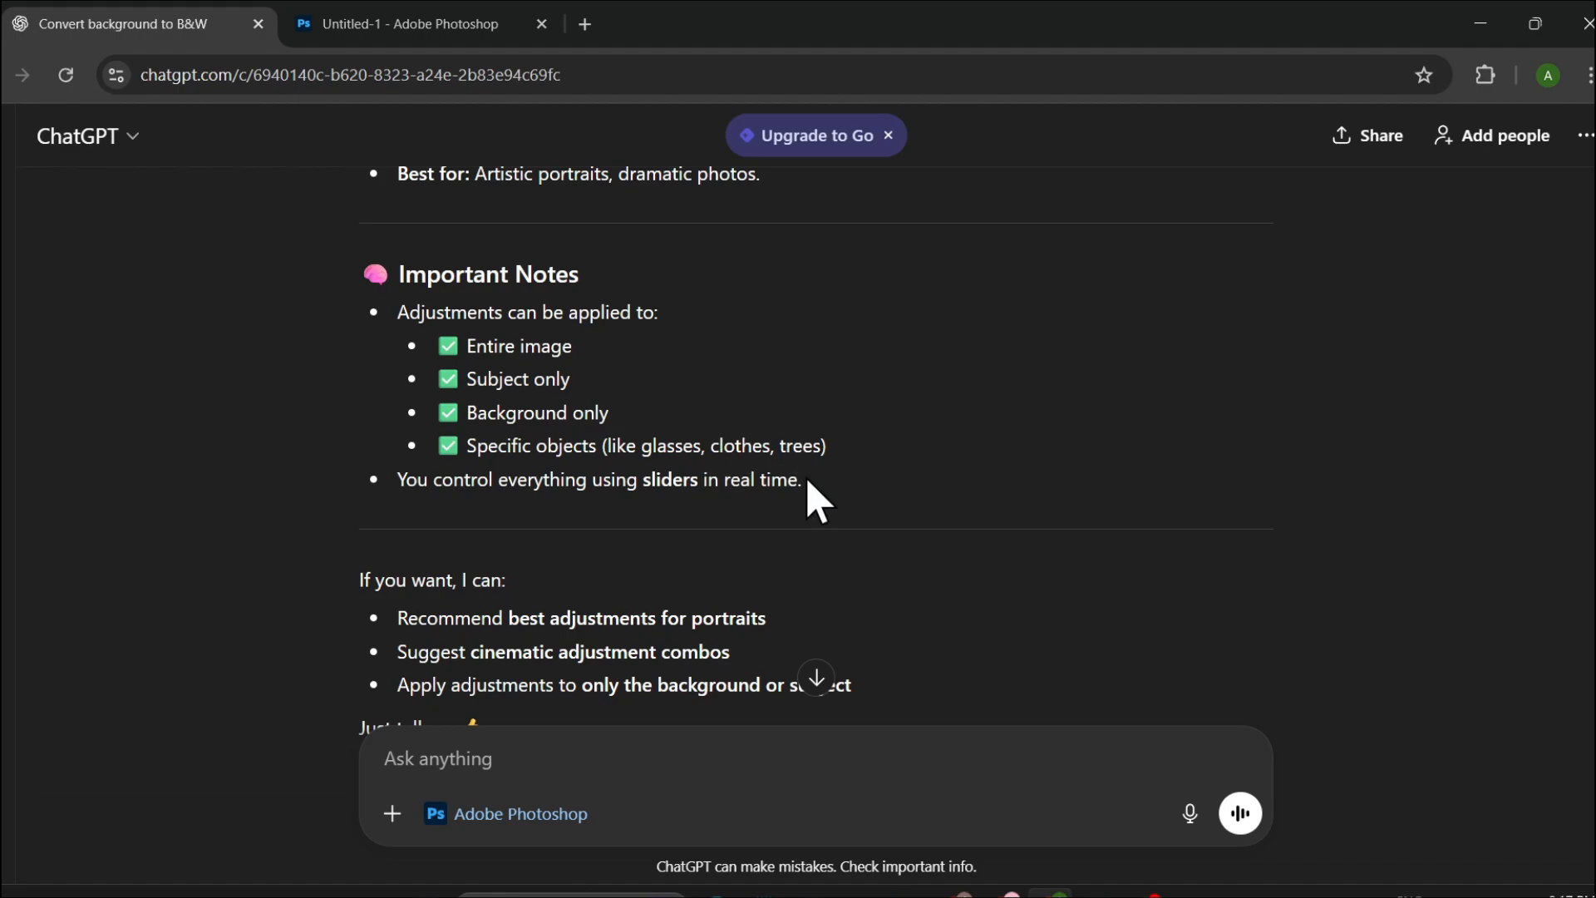
# Step: Send the prompt "GIVE ME A LIST OF EFFECTS THAT I CAN APPLY" and read through the effect categories in the reply
pyautogui.click(506, 758)
pyautogui.write('GIVE ME A LIST OF EFFECTS THAT I CAN APPLY')
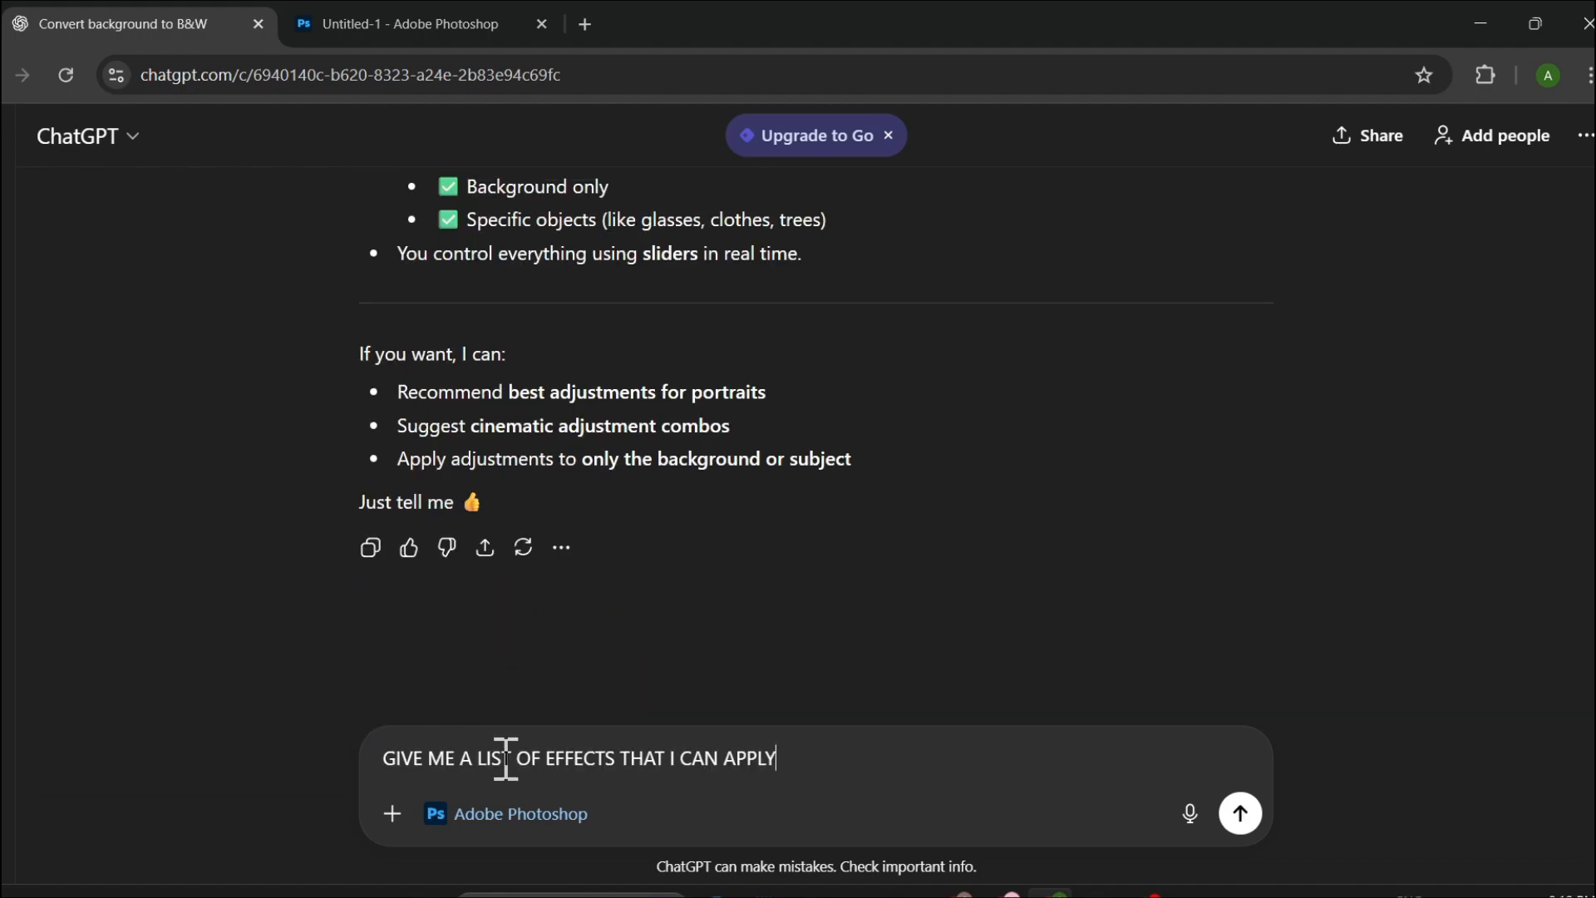
pyautogui.click(1240, 814)
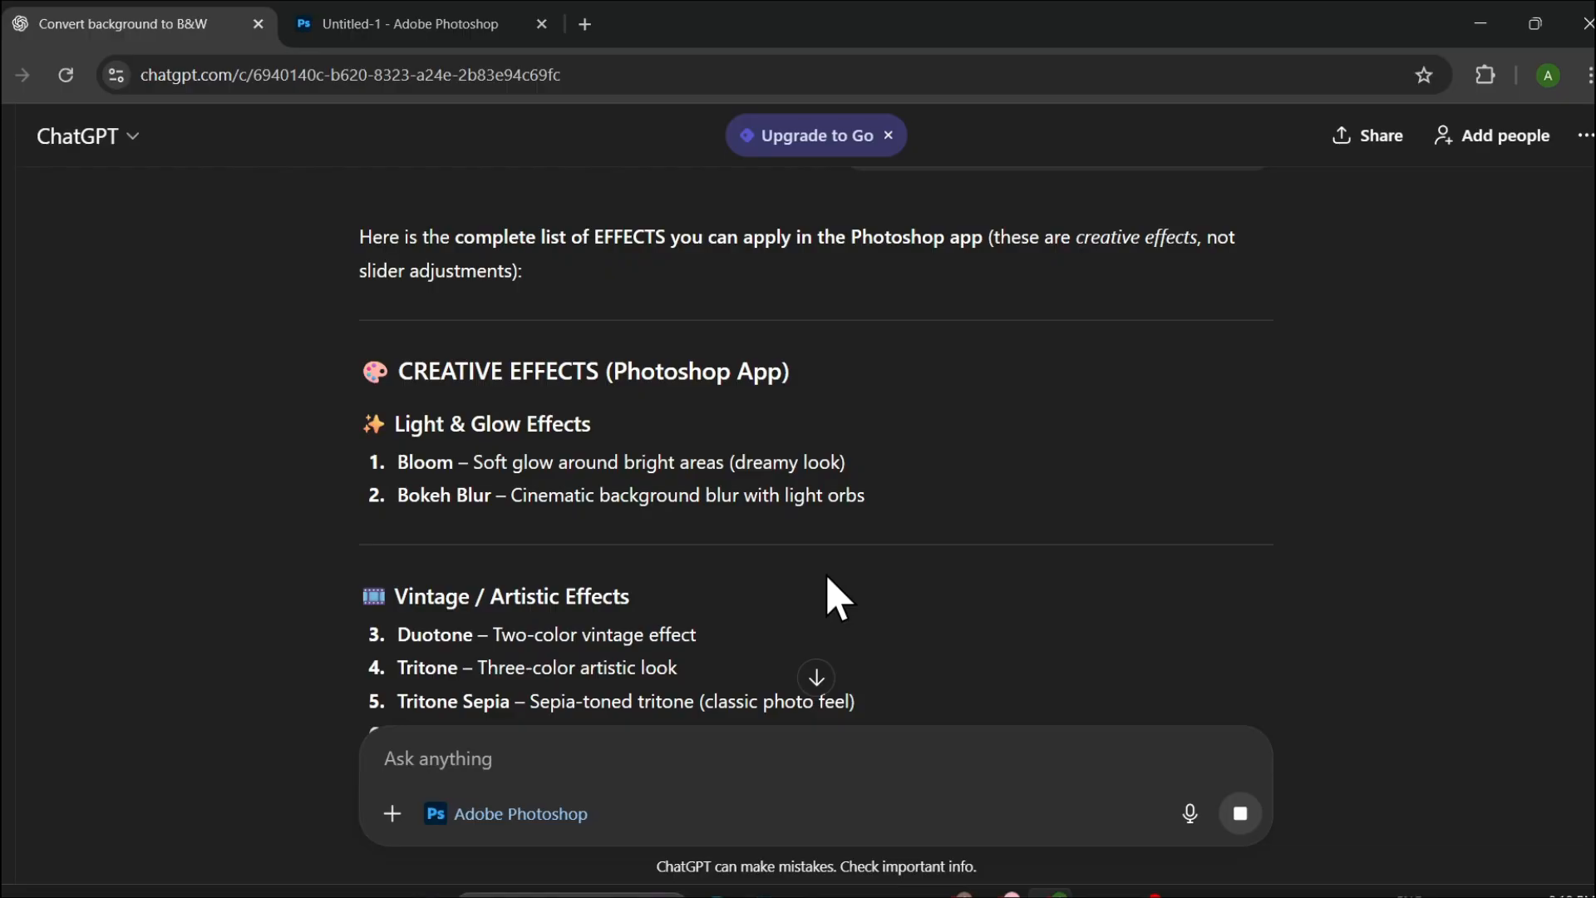
pyautogui.scroll(-1, 830, 577)
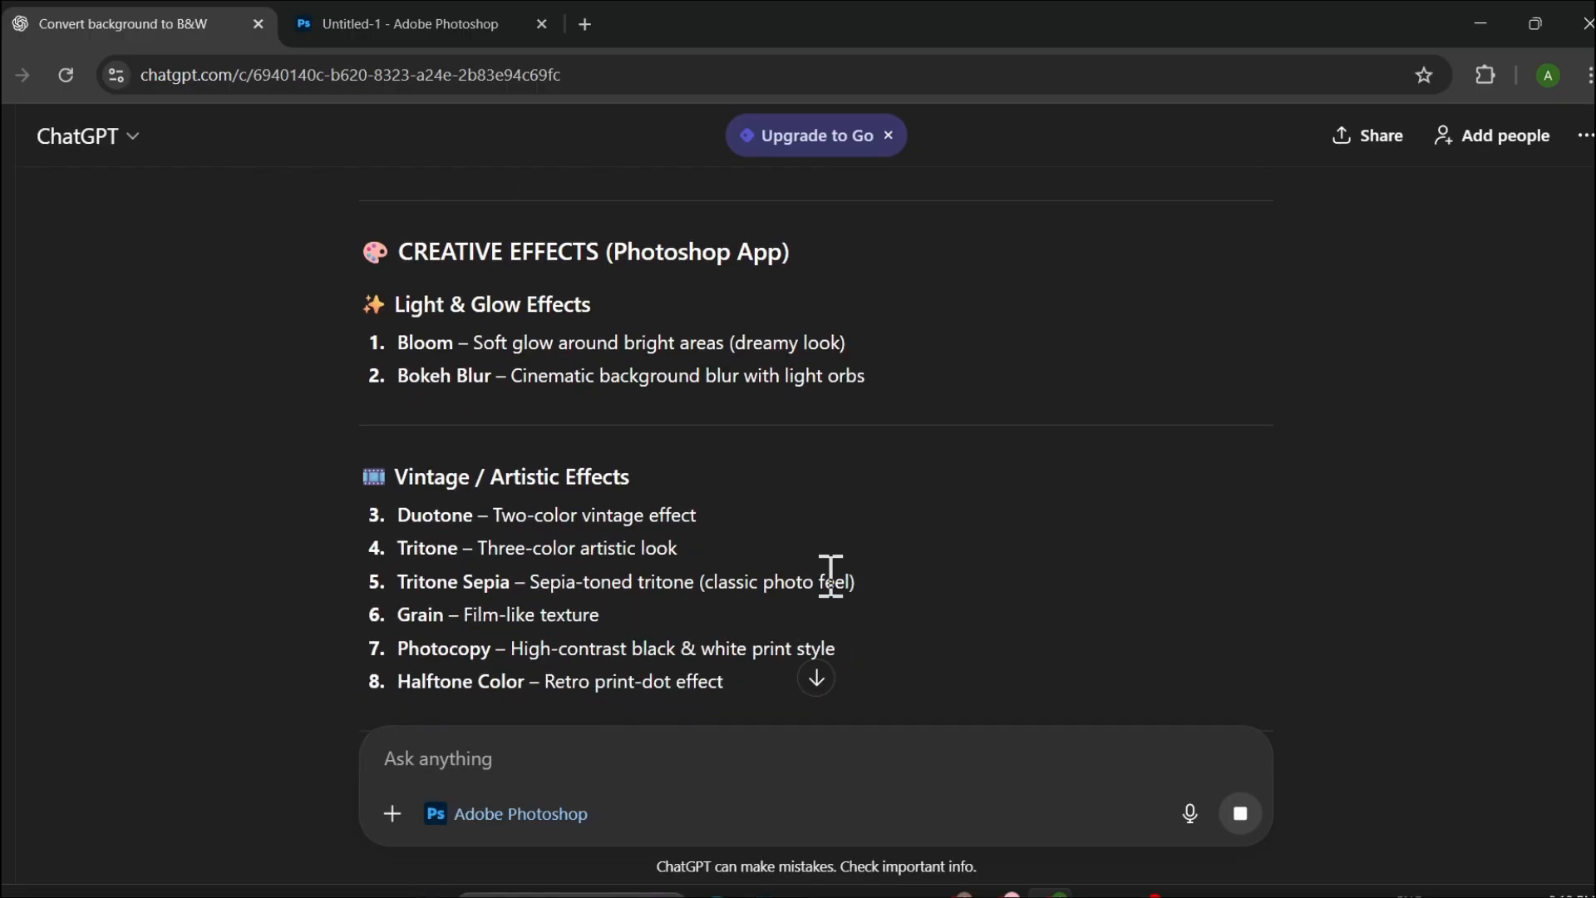
pyautogui.scroll(-2, 830, 582)
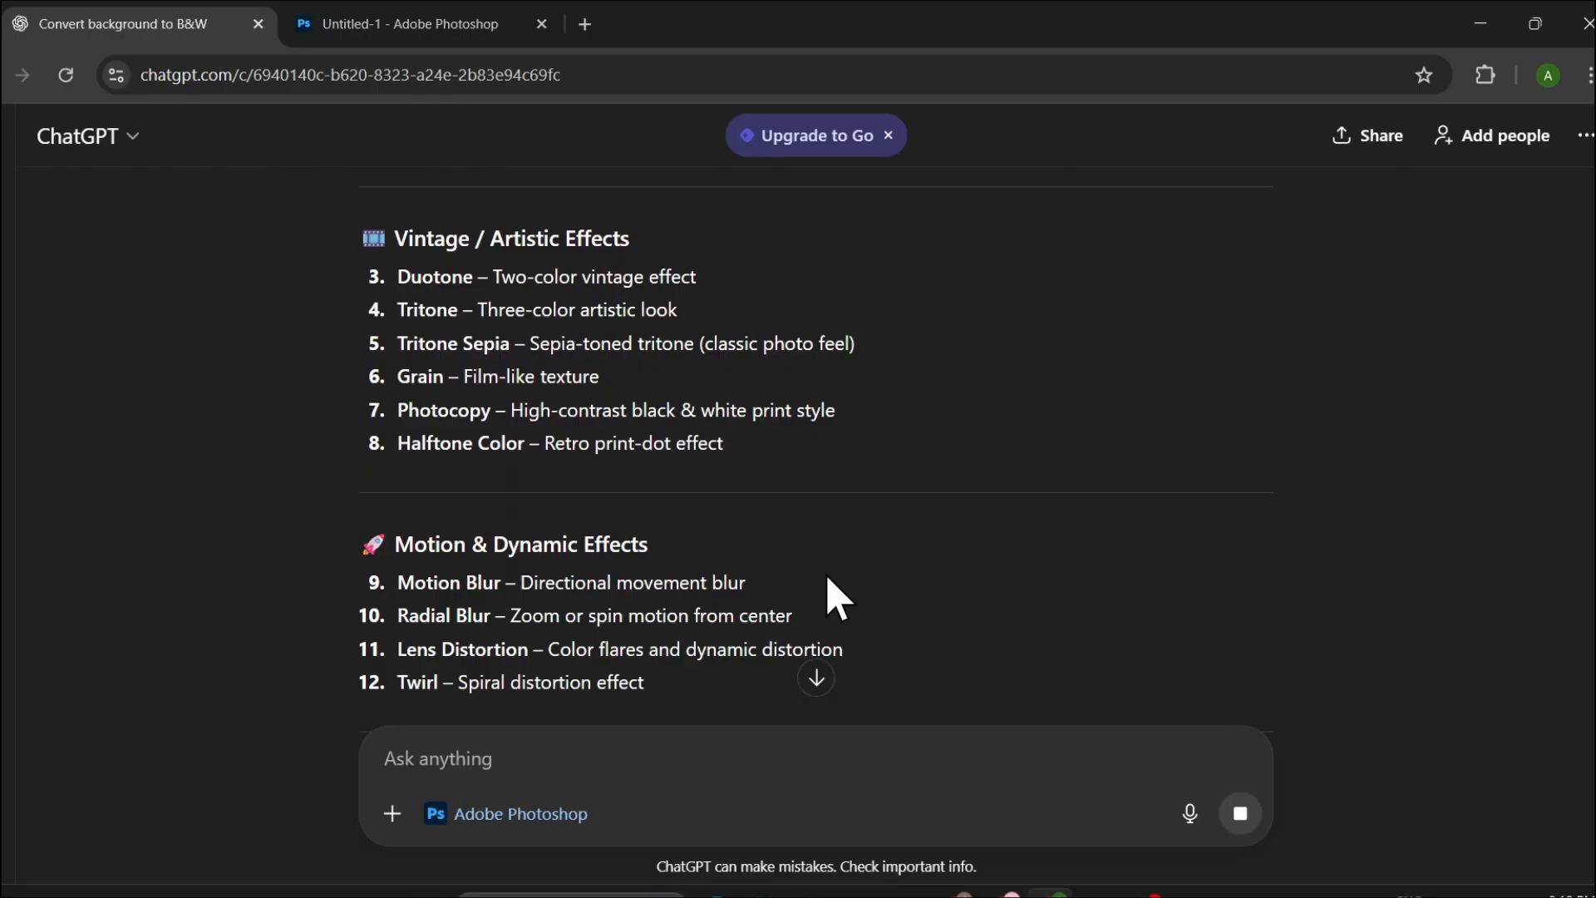
pyautogui.scroll(-1, 835, 597)
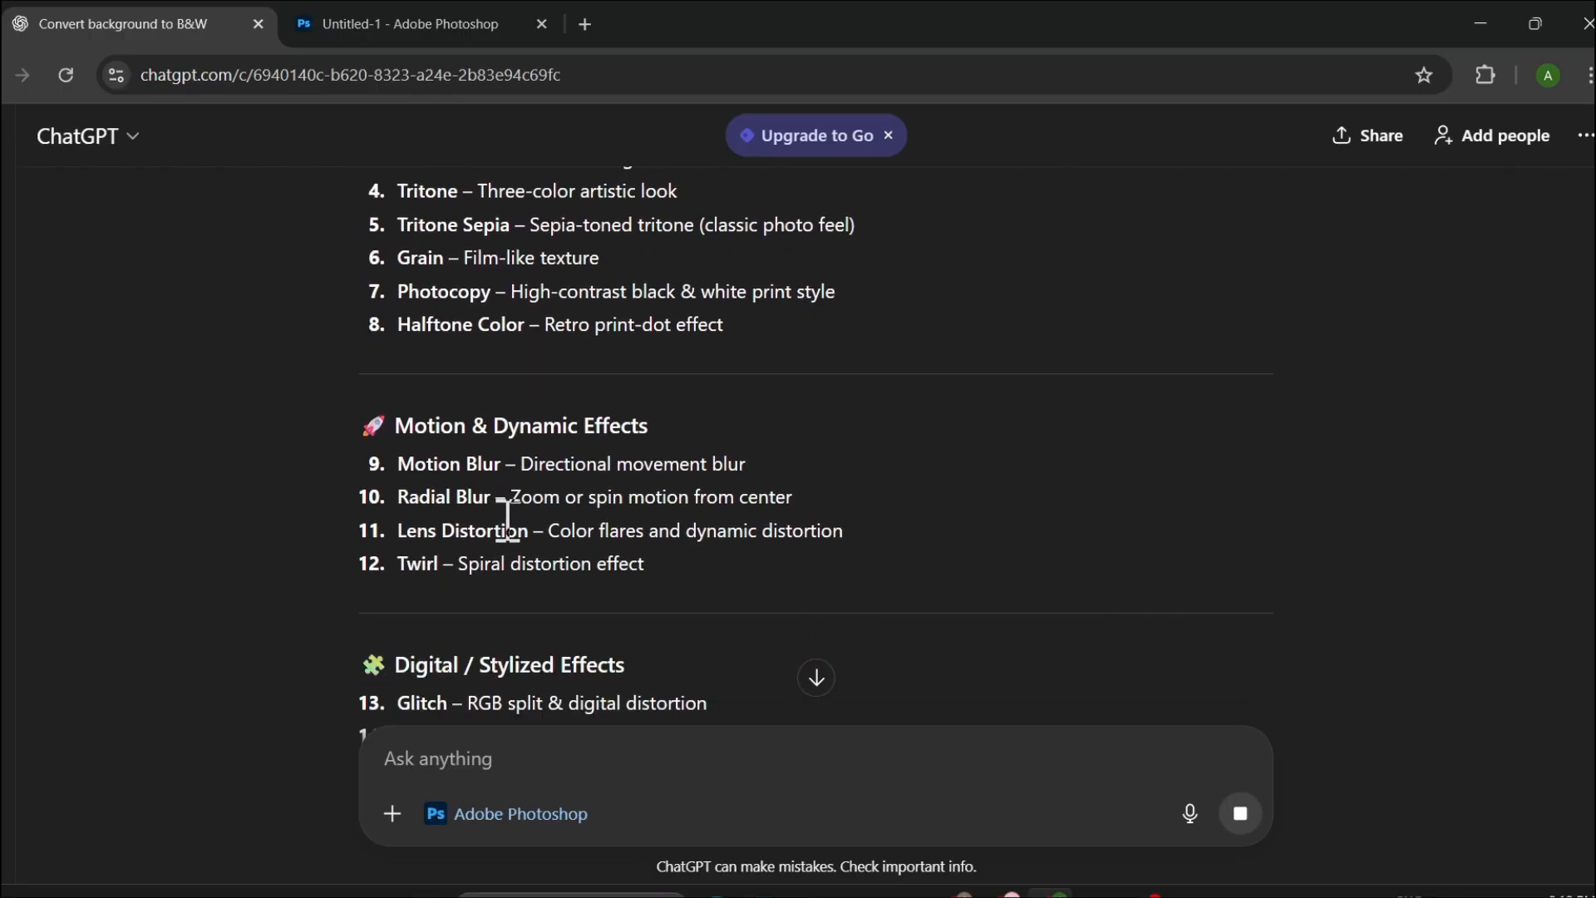
pyautogui.scroll(1, 507, 522)
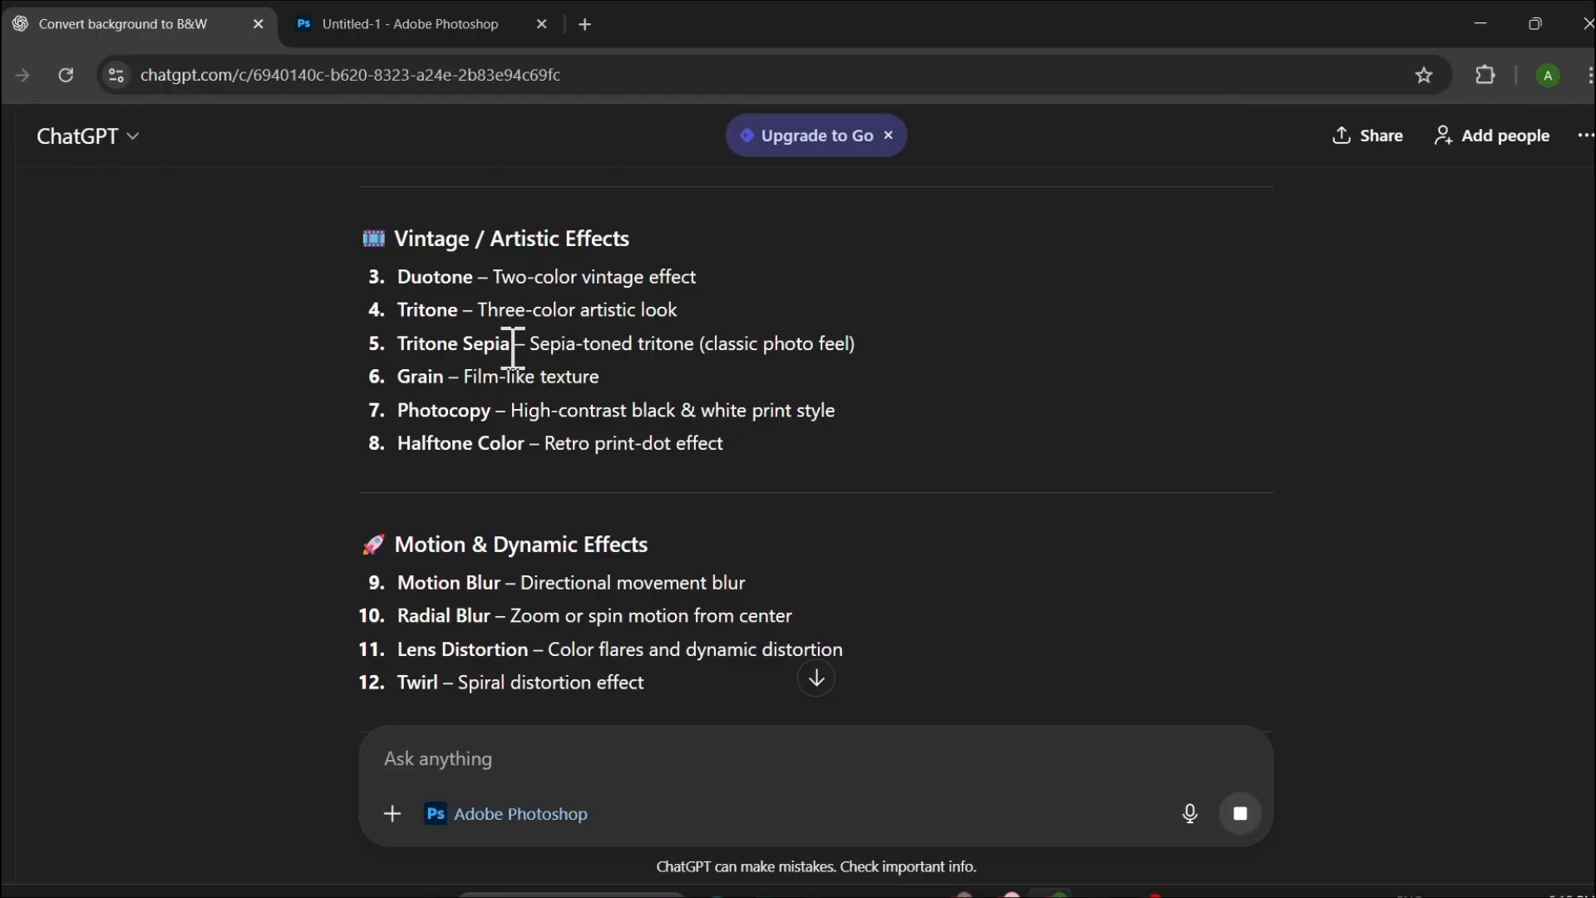
# Step: Read the rest of the effects list and send the prompt "TURN THIS PHOTO IN TO COMIC STYLE ART" from the photo's enlarged editing view
pyautogui.scroll(-4, 499, 565)
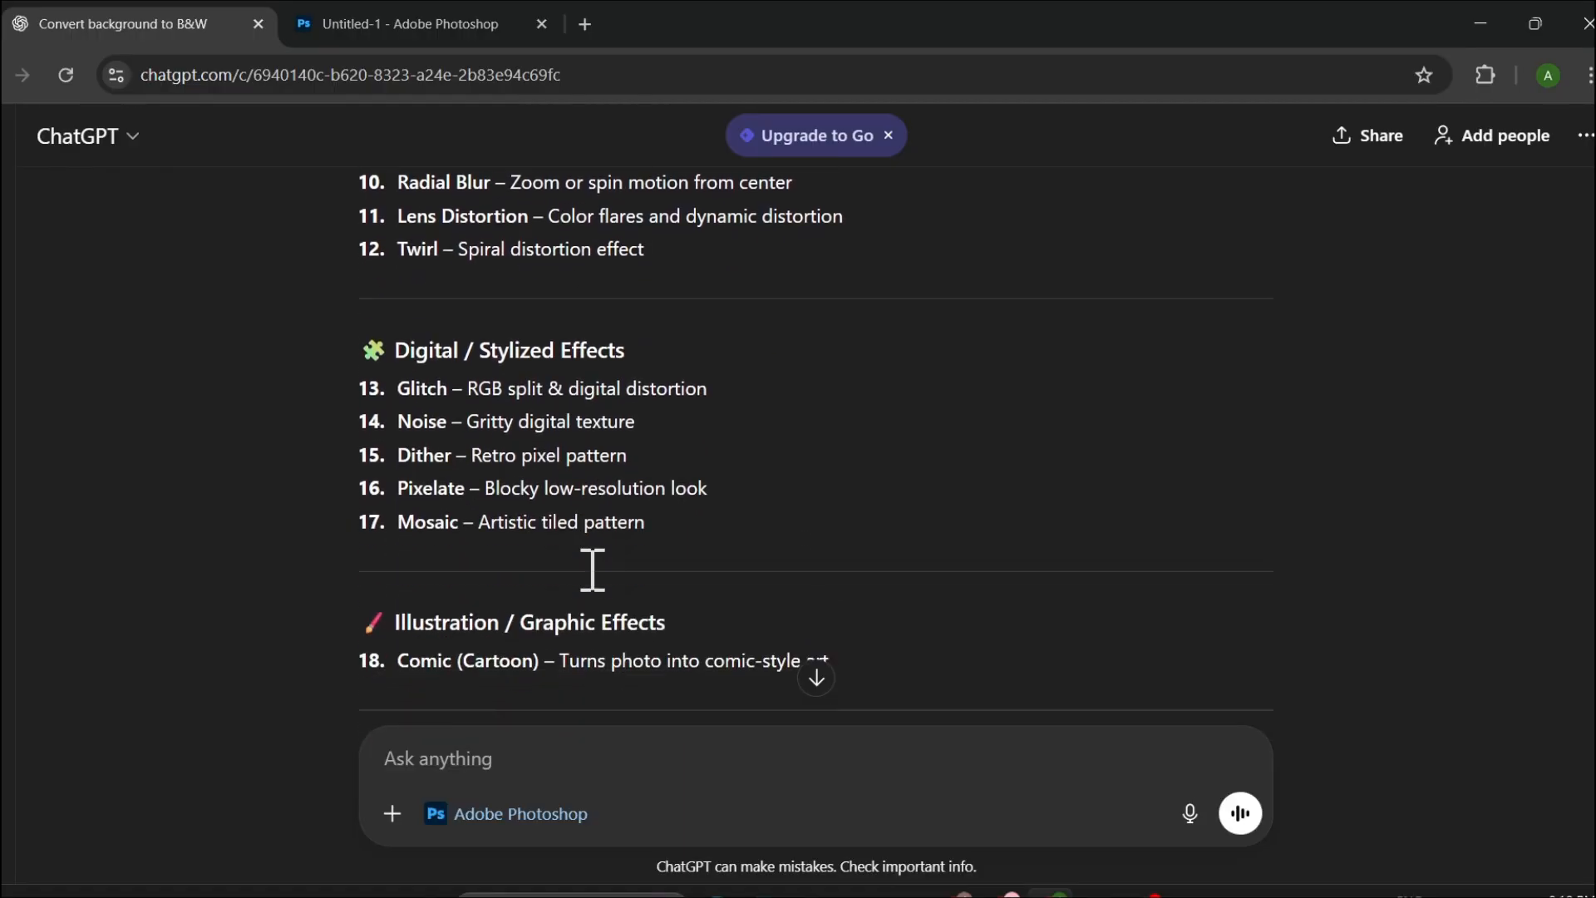
pyautogui.scroll(-2, 595, 571)
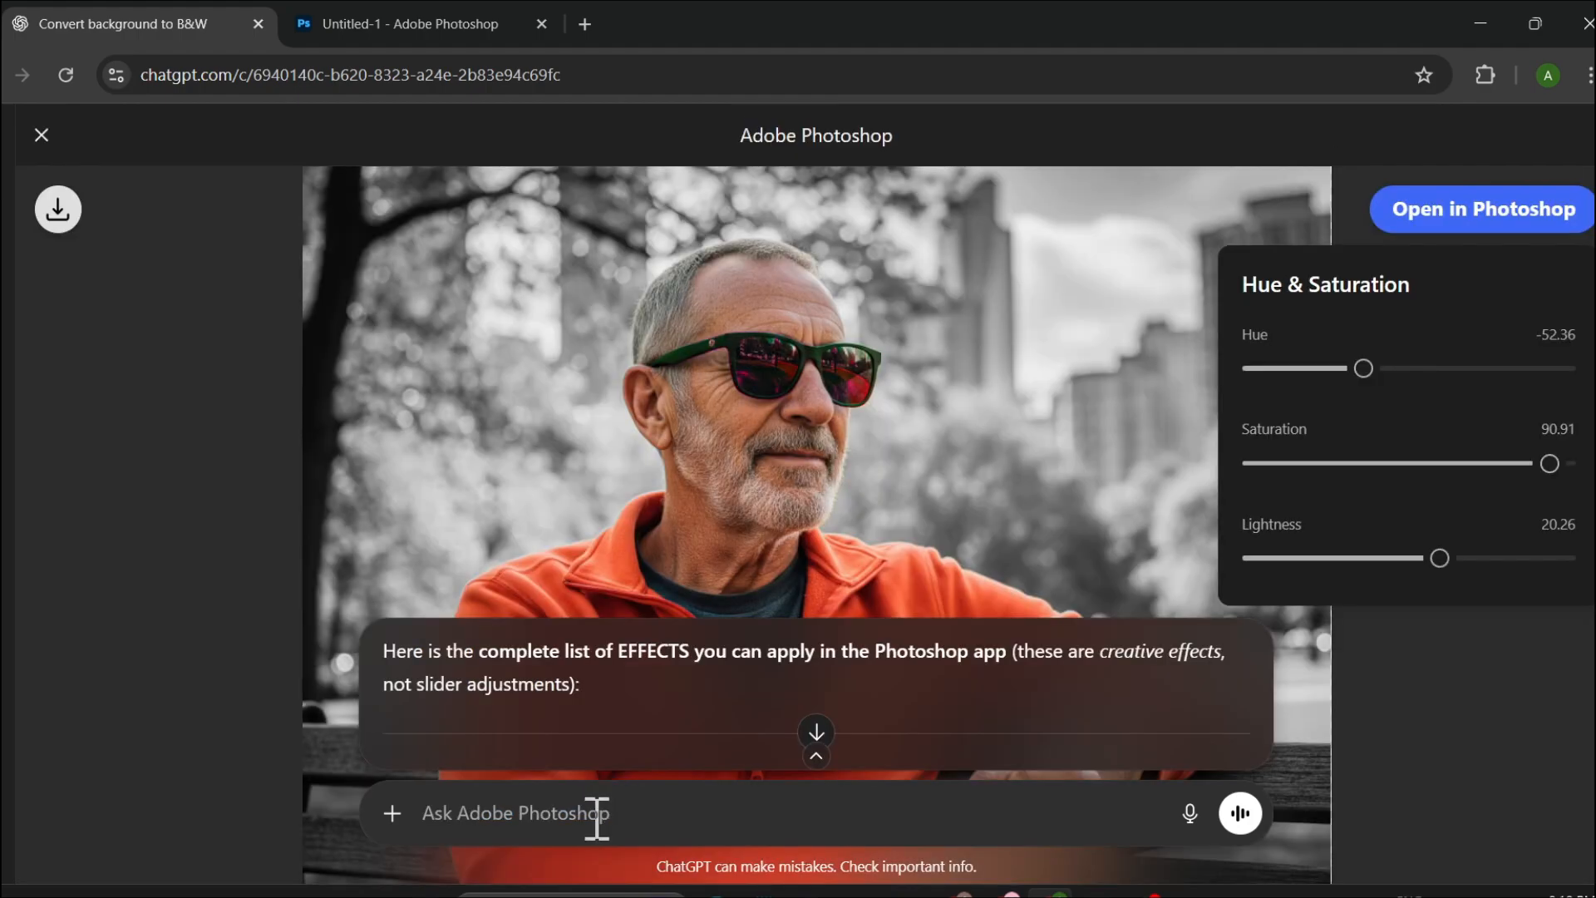
pyautogui.write('T')
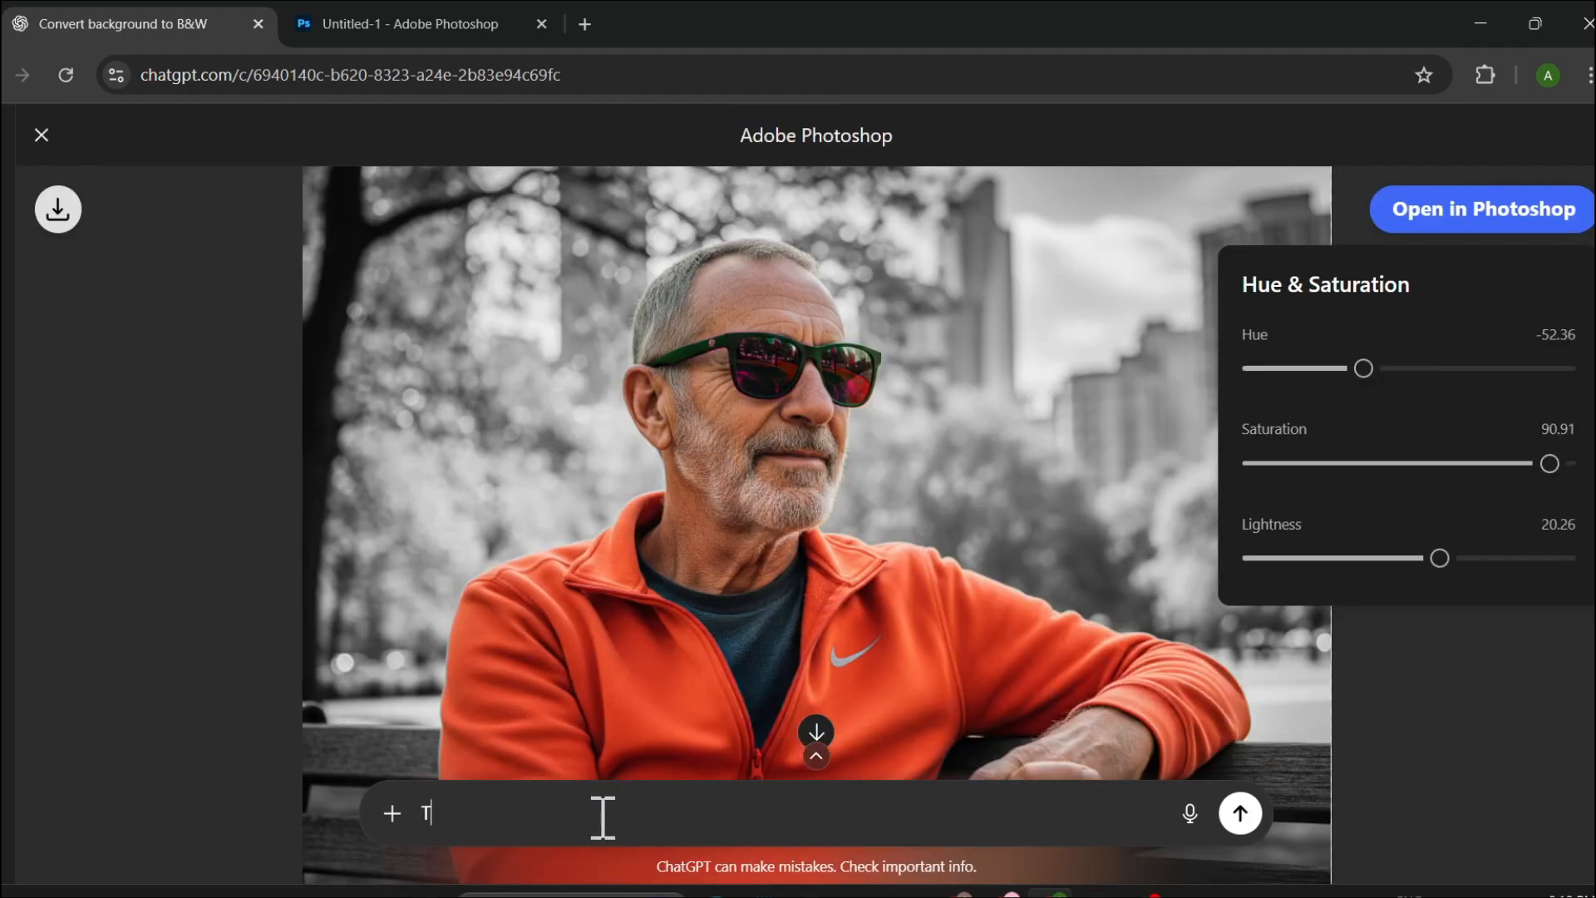
pyautogui.write('URN THIS PHOTO IN TO COMIC STYLE ART')
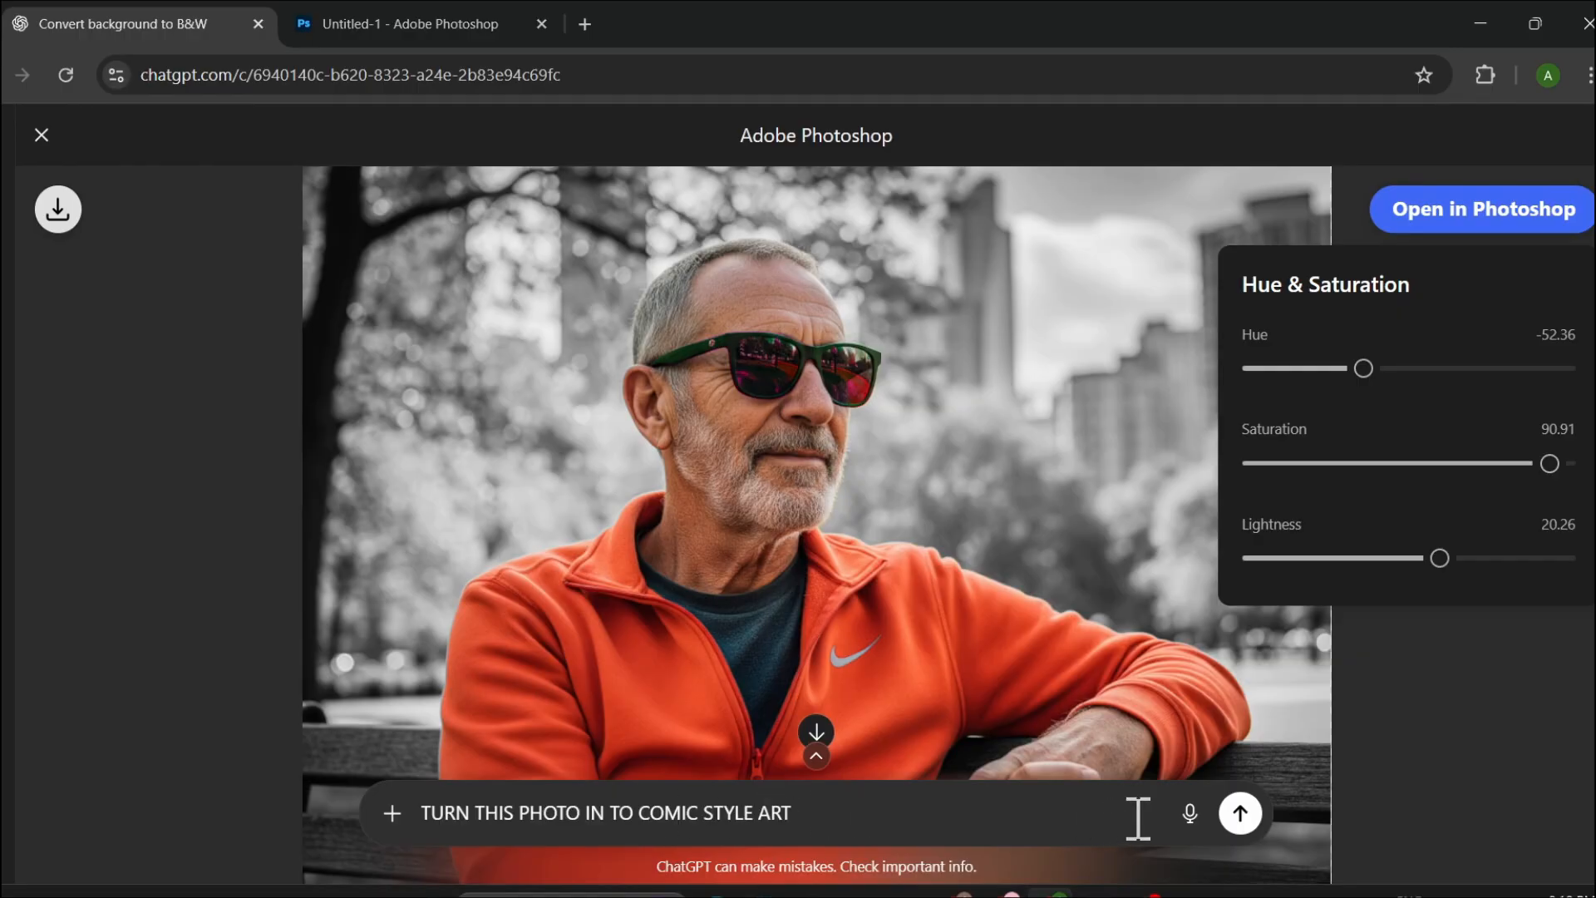
pyautogui.click(1241, 822)
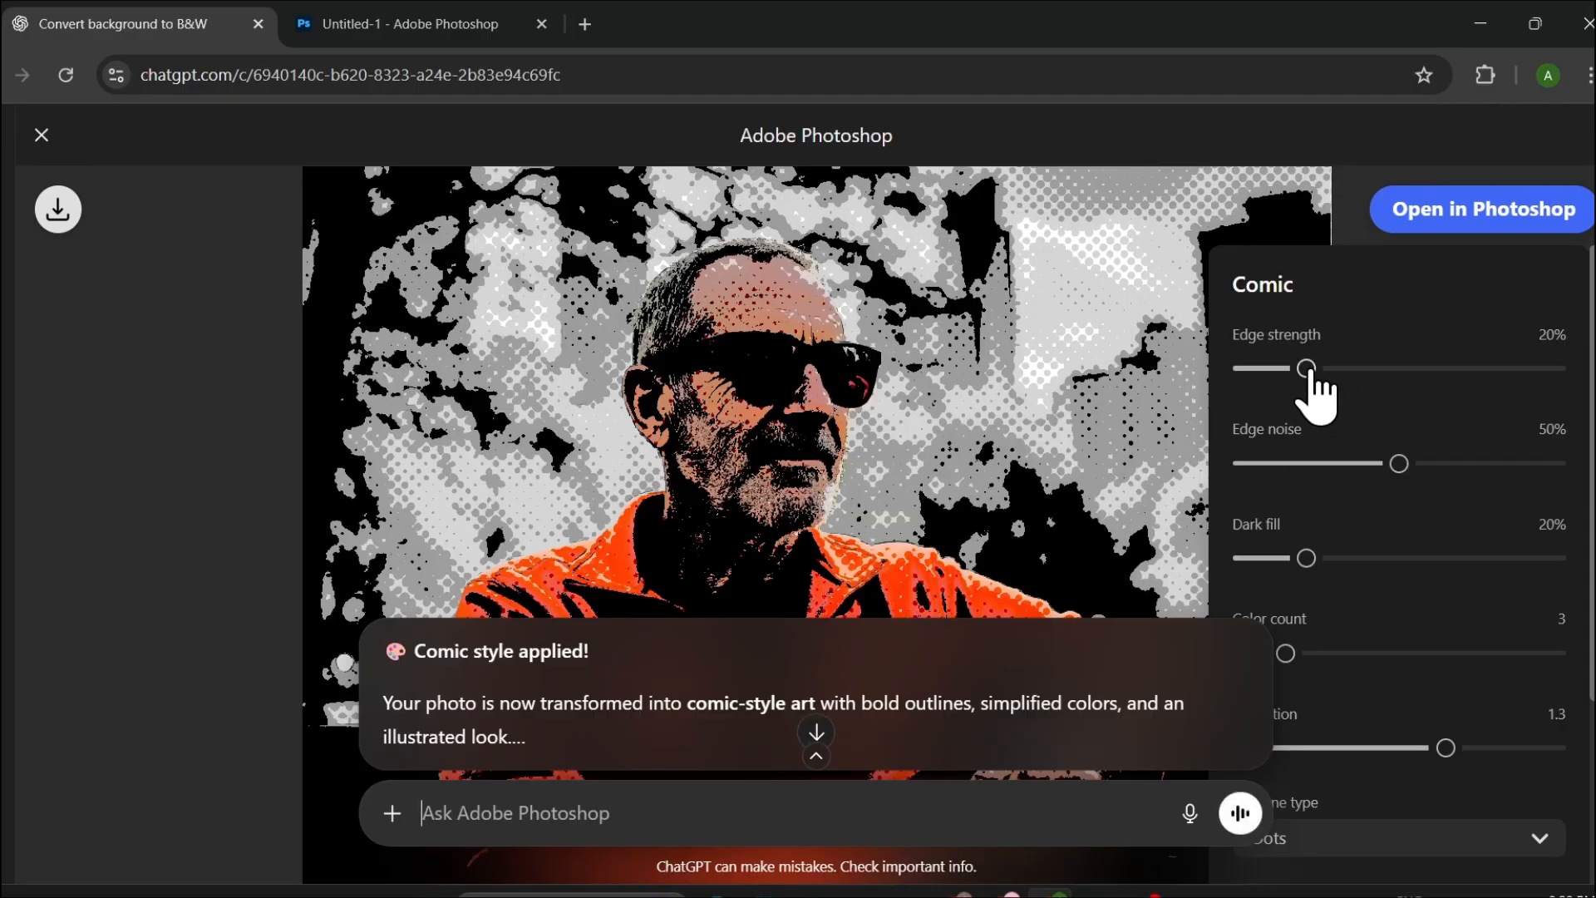
# Step: Set the Comic effect's edge strength to 37%, edge noise to 47%, dark fill to 13%, color count to 10 and saturation to 1.44
pyautogui.moveTo(1312, 372); pyautogui.dragTo(1360, 372)
pyautogui.moveTo(1399, 463); pyautogui.dragTo(1339, 463)
pyautogui.moveTo(1482, 467); pyautogui.dragTo(1390, 463)
pyautogui.moveTo(1306, 558)
pyautogui.mouseDown()
pyautogui.moveTo(1413, 558)
pyautogui.moveTo(1284, 559)
pyautogui.mouseUp()
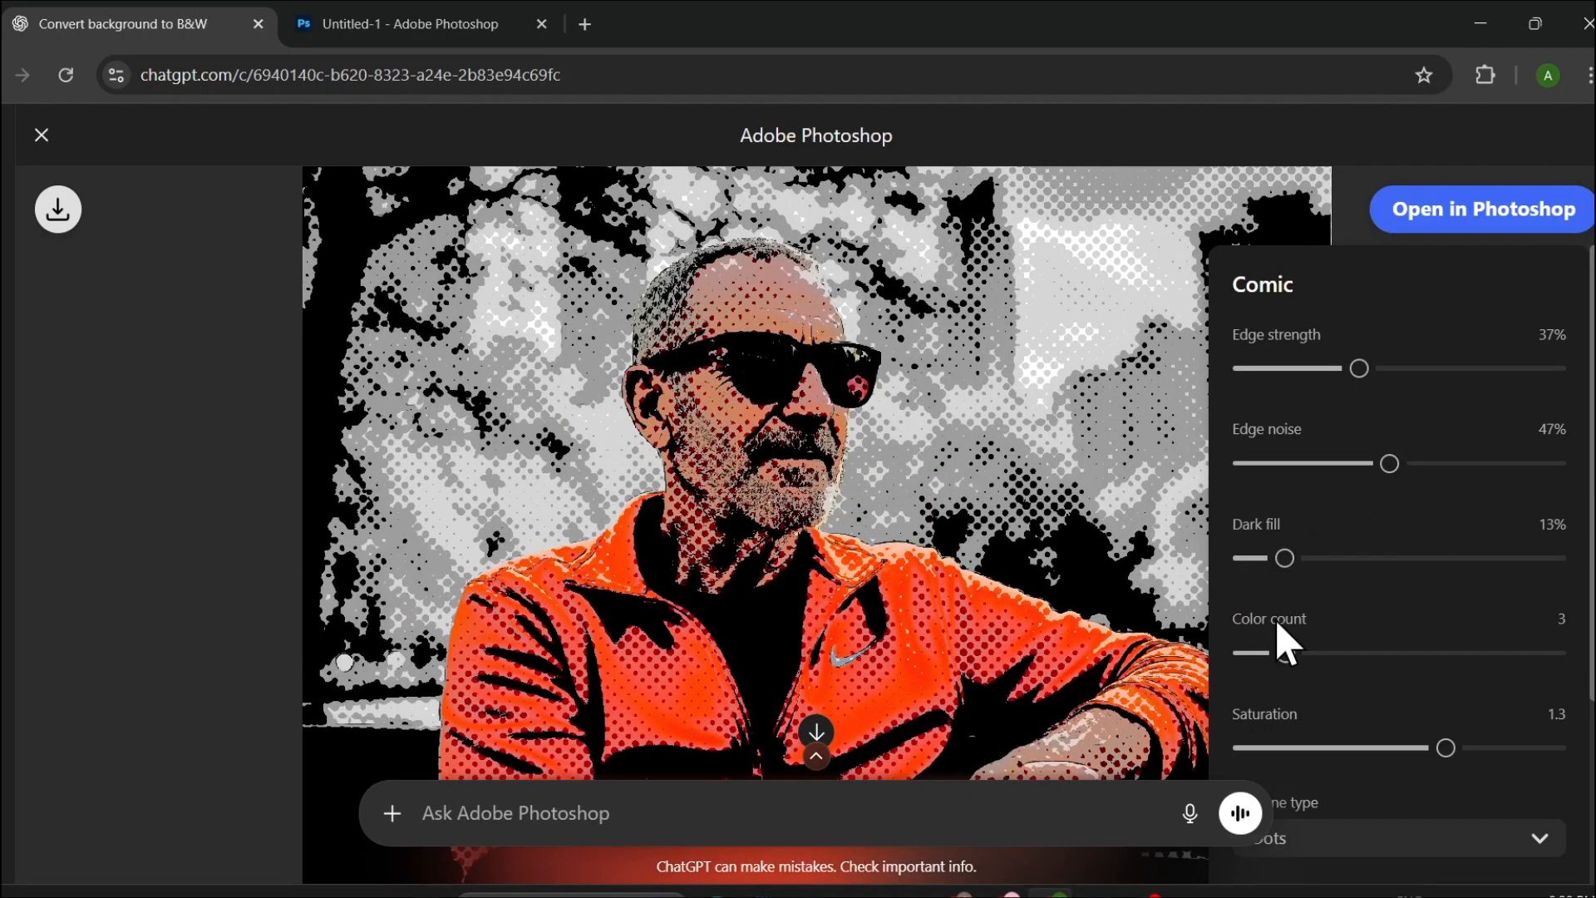
pyautogui.moveTo(1287, 653); pyautogui.dragTo(1431, 654)
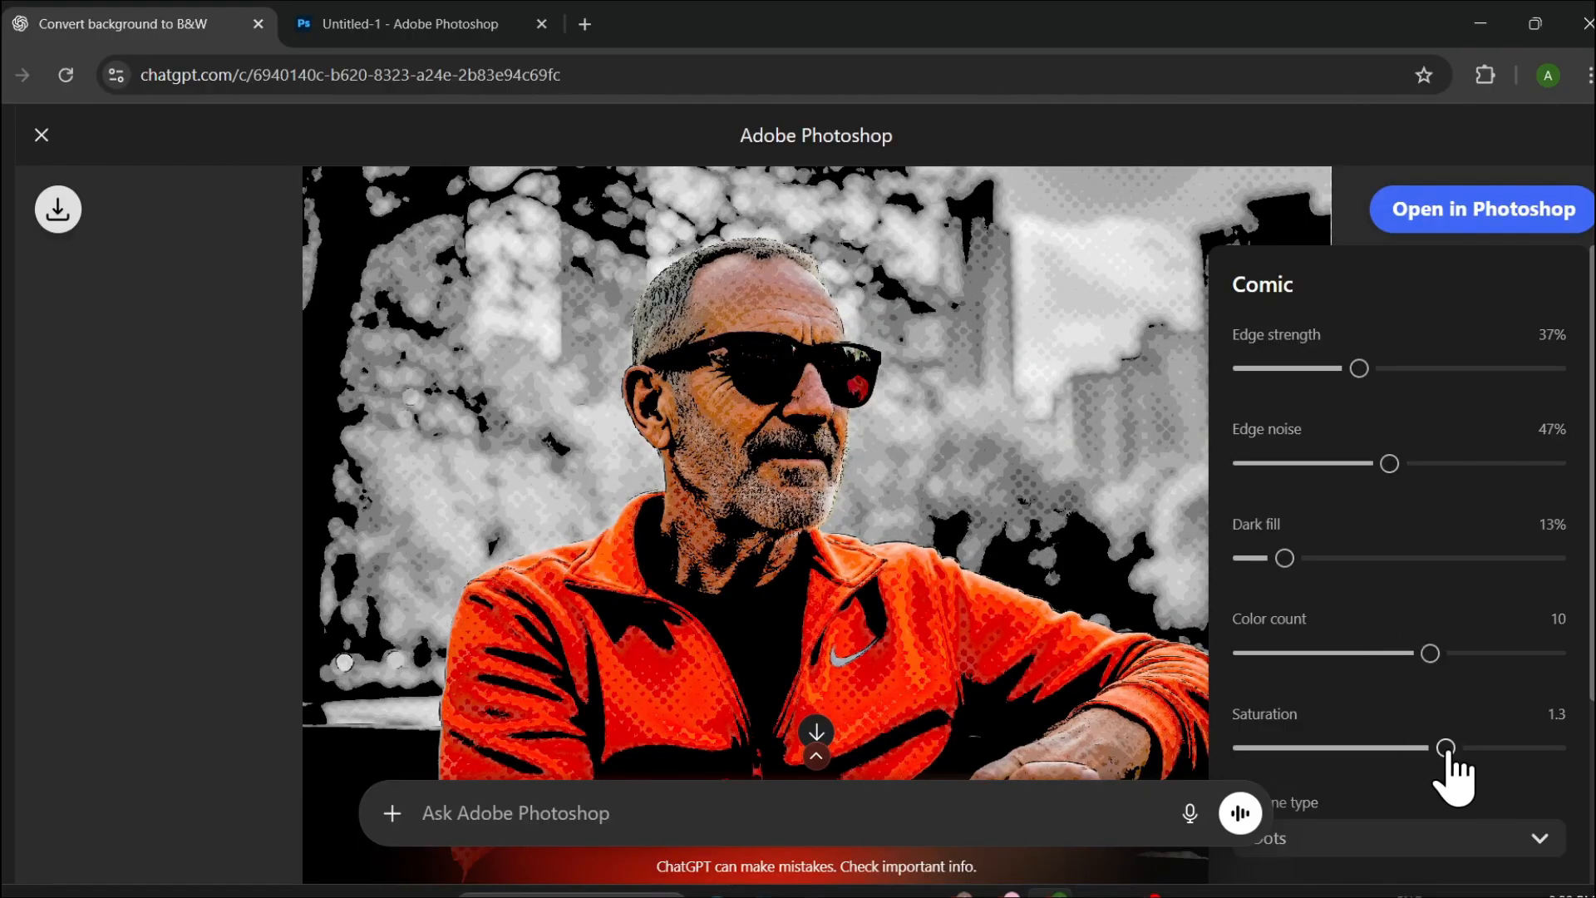
pyautogui.moveTo(1448, 748)
pyautogui.mouseDown()
pyautogui.moveTo(1389, 748)
pyautogui.moveTo(1467, 748)
pyautogui.mouseUp()
# Step: Change the Comic effect's halftone type to Noise, with halftone size 24% and halftone angle 98.4
pyautogui.scroll(-3, 1468, 747)
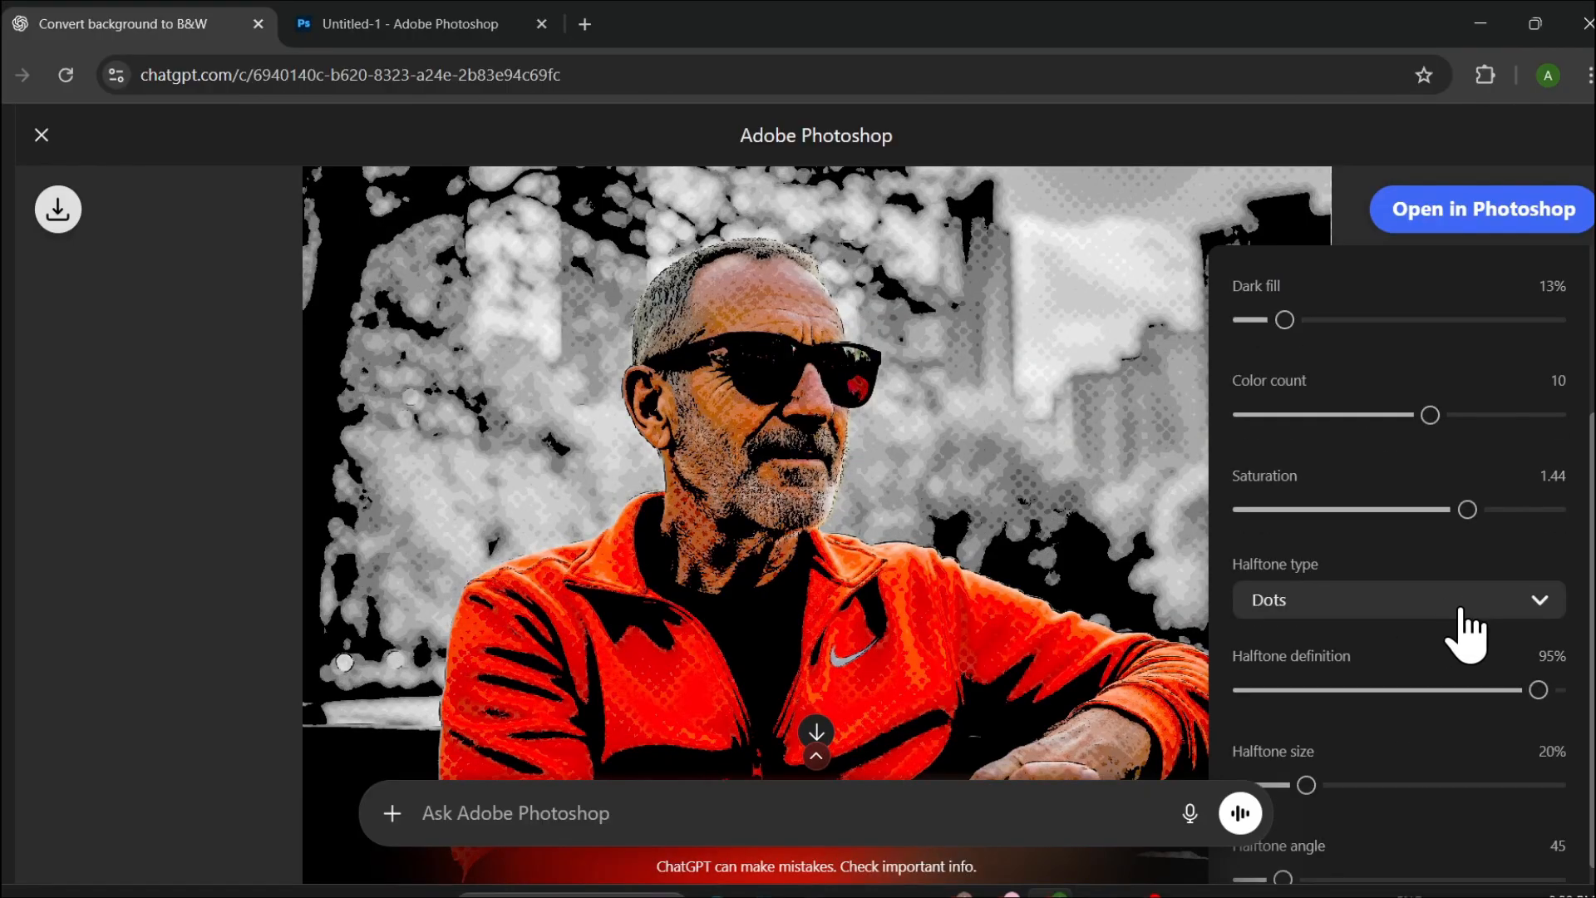
pyautogui.click(1467, 603)
pyautogui.click(1297, 531)
pyautogui.moveTo(1306, 751)
pyautogui.mouseDown()
pyautogui.moveTo(1408, 751)
pyautogui.moveTo(1319, 751)
pyautogui.mouseUp()
pyautogui.moveTo(1283, 845); pyautogui.dragTo(1329, 845)
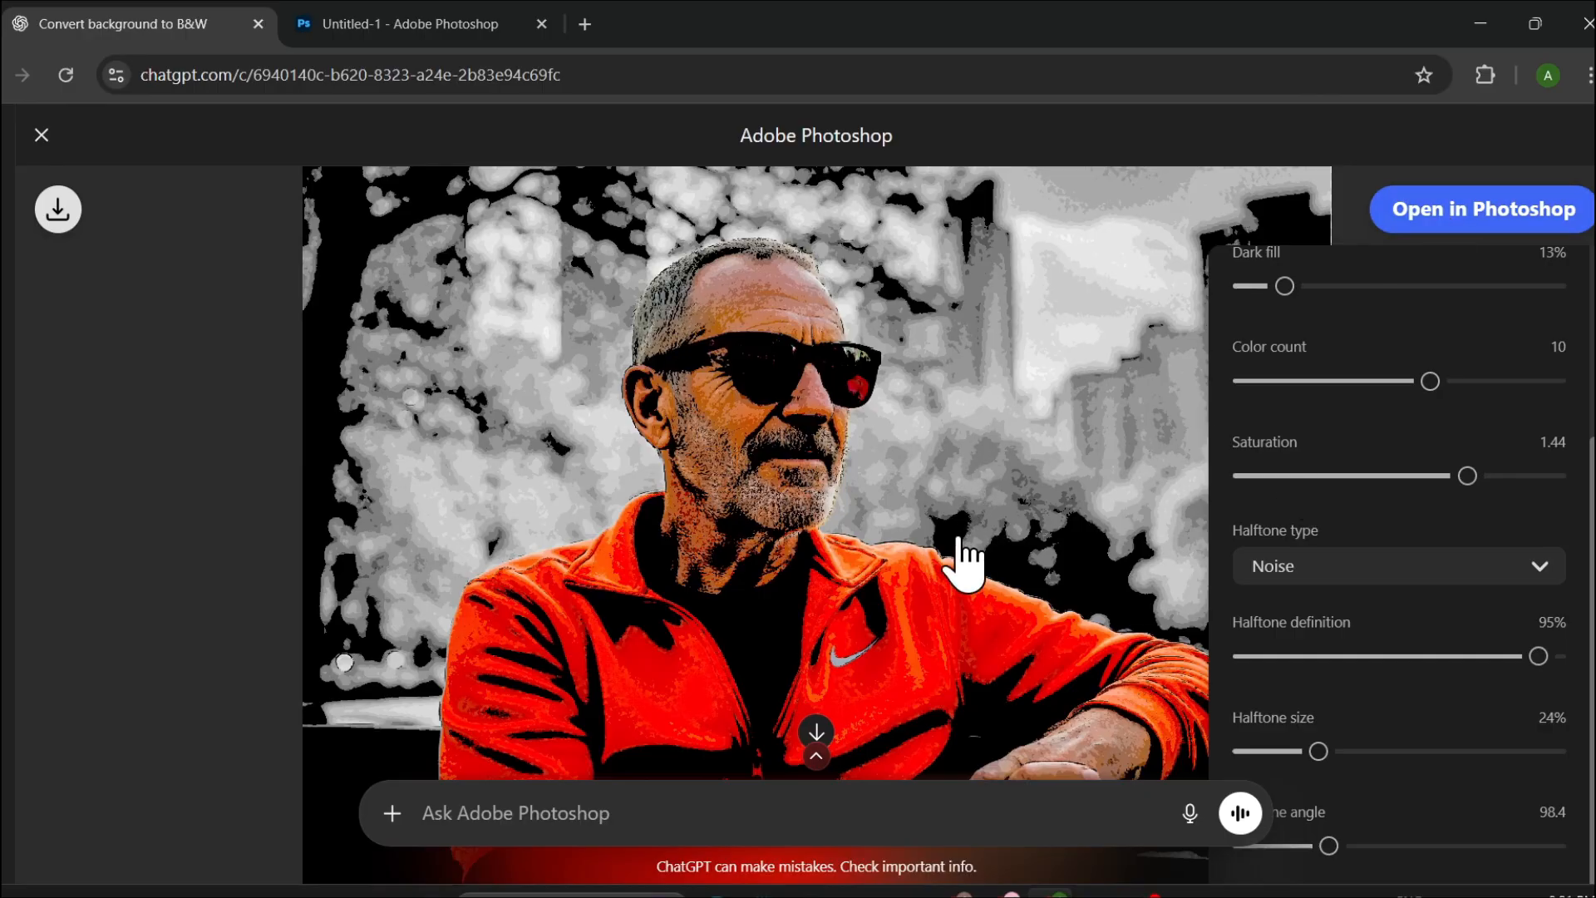
# Step: Try a lower color count on the Comic effect and return it to 10
pyautogui.click(1387, 381)
pyautogui.moveTo(1385, 382); pyautogui.dragTo(1429, 383)
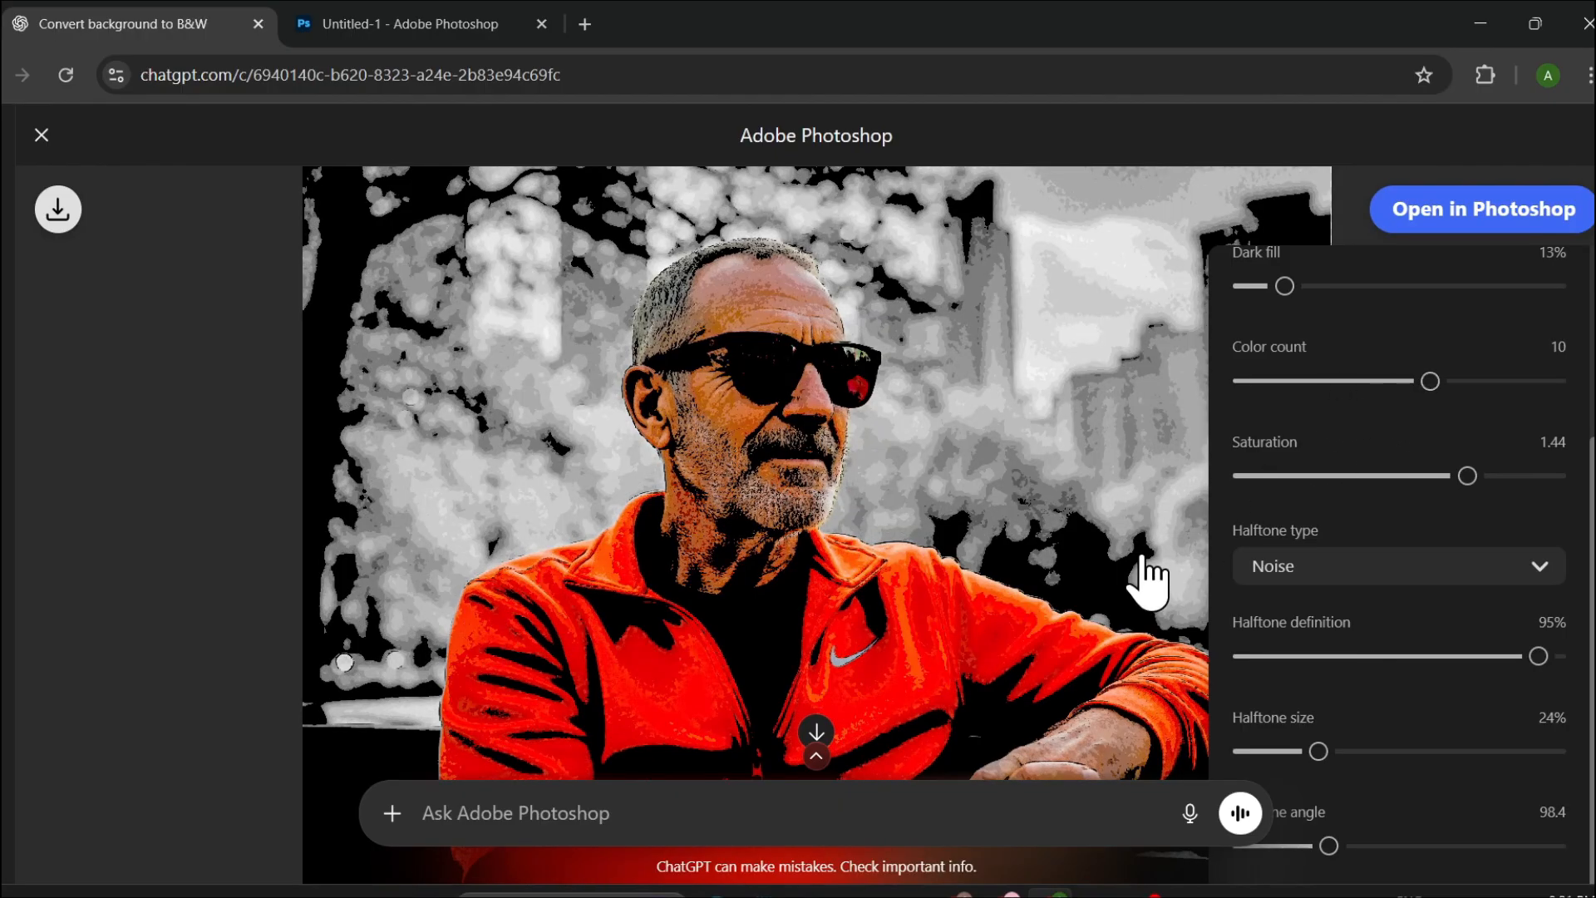
pyautogui.scroll(3, 1293, 577)
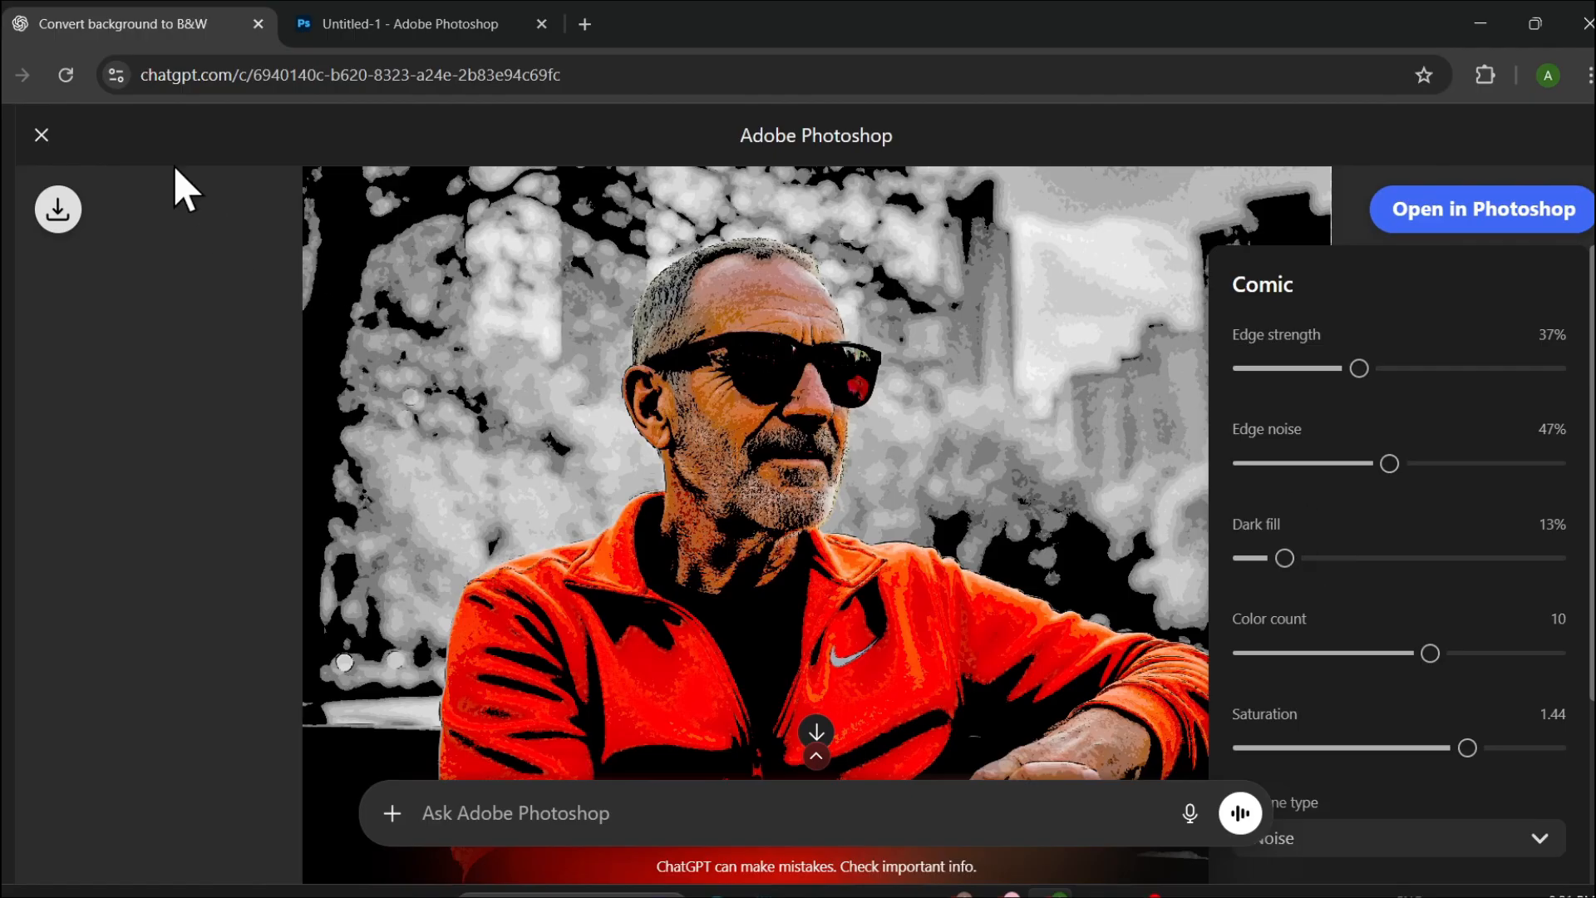
# Step: Close the comic photo's enlarged editing view and go back through the earlier replies in the conversation
pyautogui.click(48, 137)
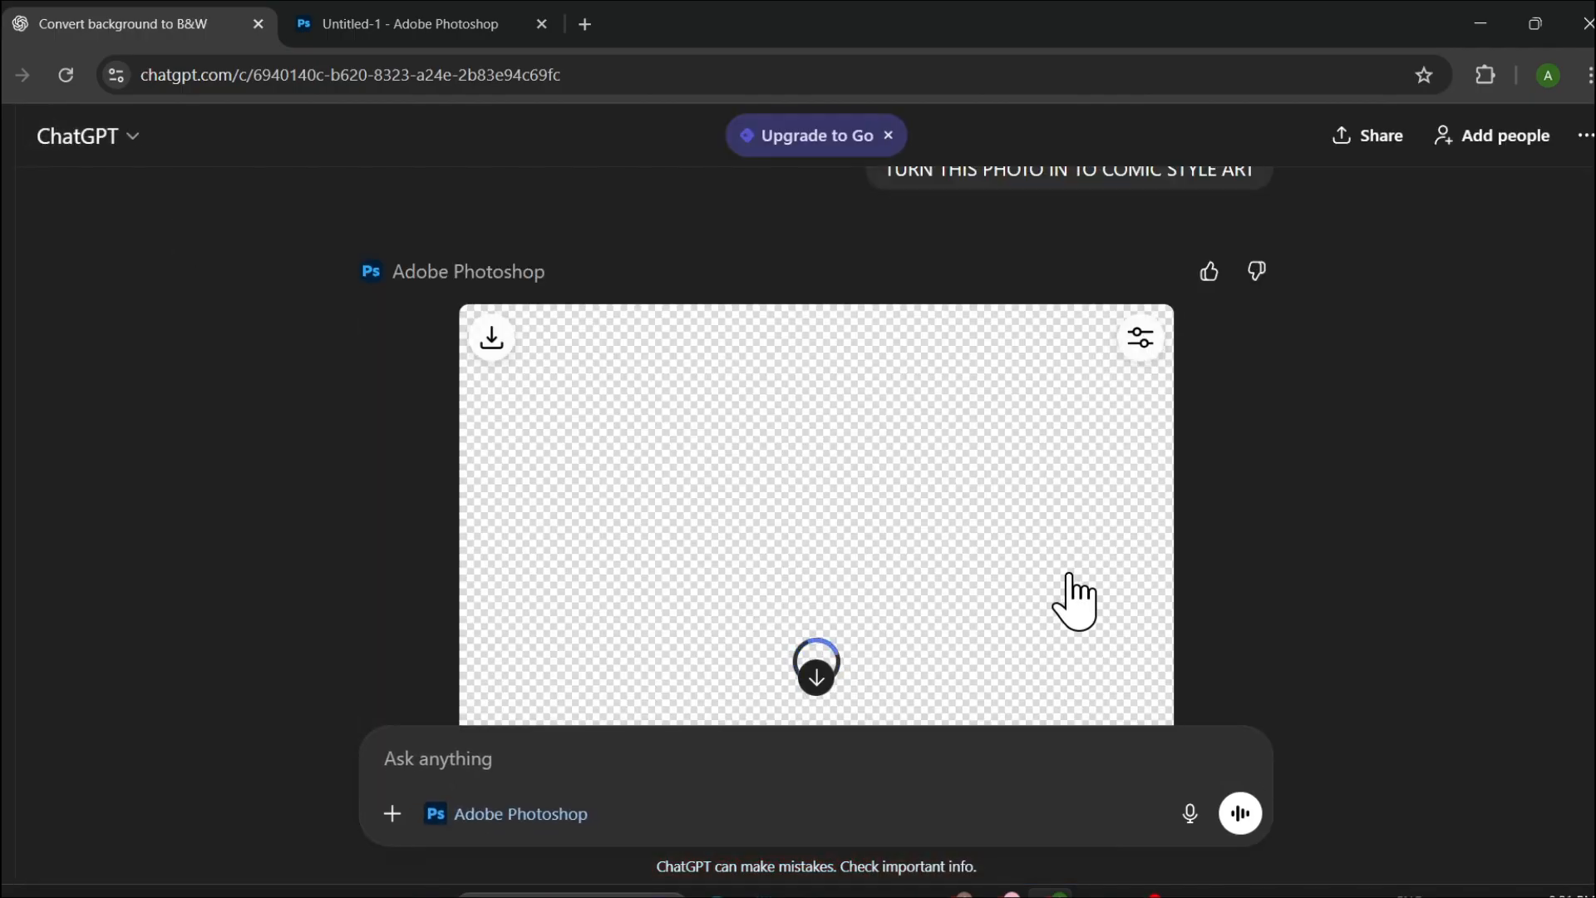
pyautogui.scroll(10, 1072, 582)
pyautogui.scroll(15, 1073, 578)
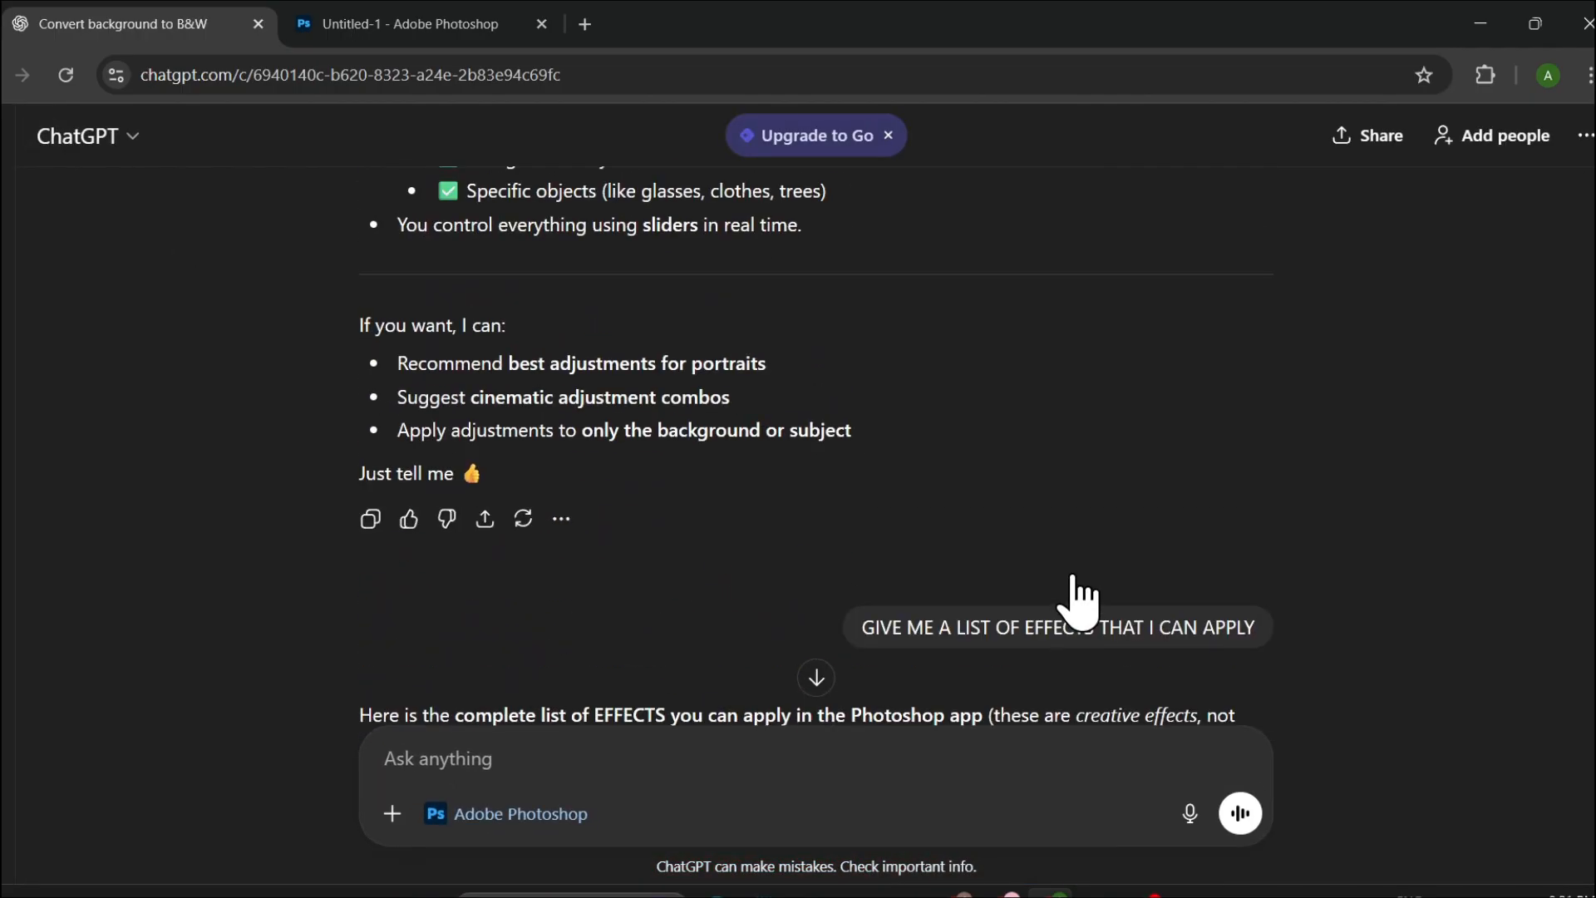